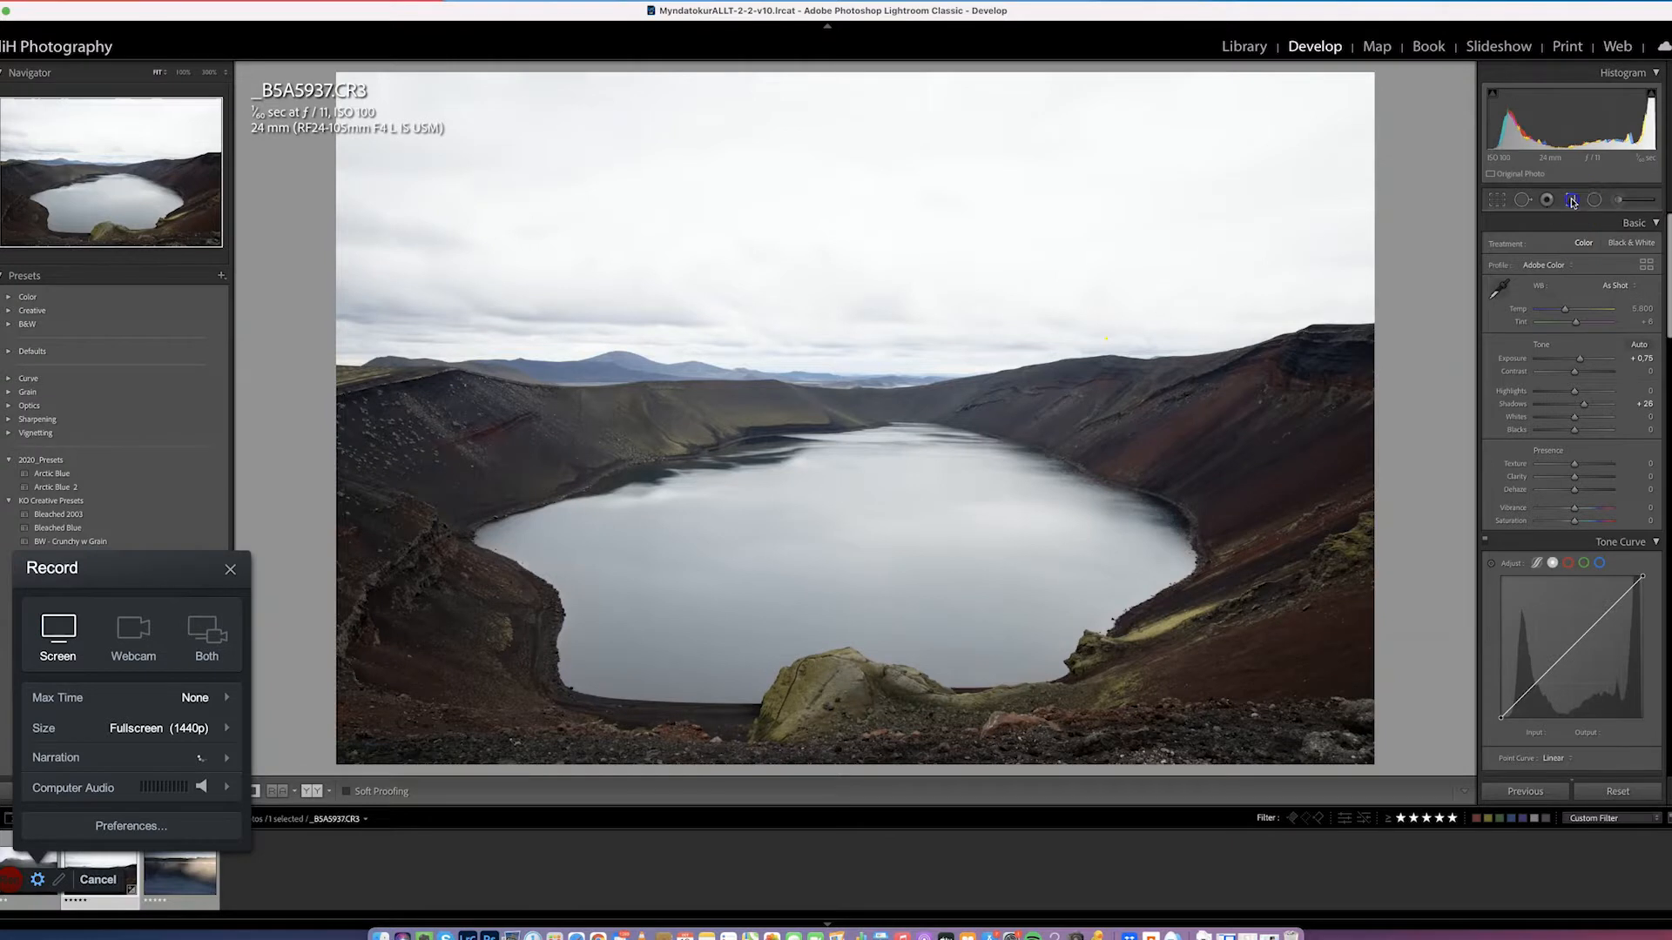
Add a graduated filter over the sky down to the crater rim with exposure −1.66, highlights −66, clarity 11 and dehaze 19
click(1572, 201)
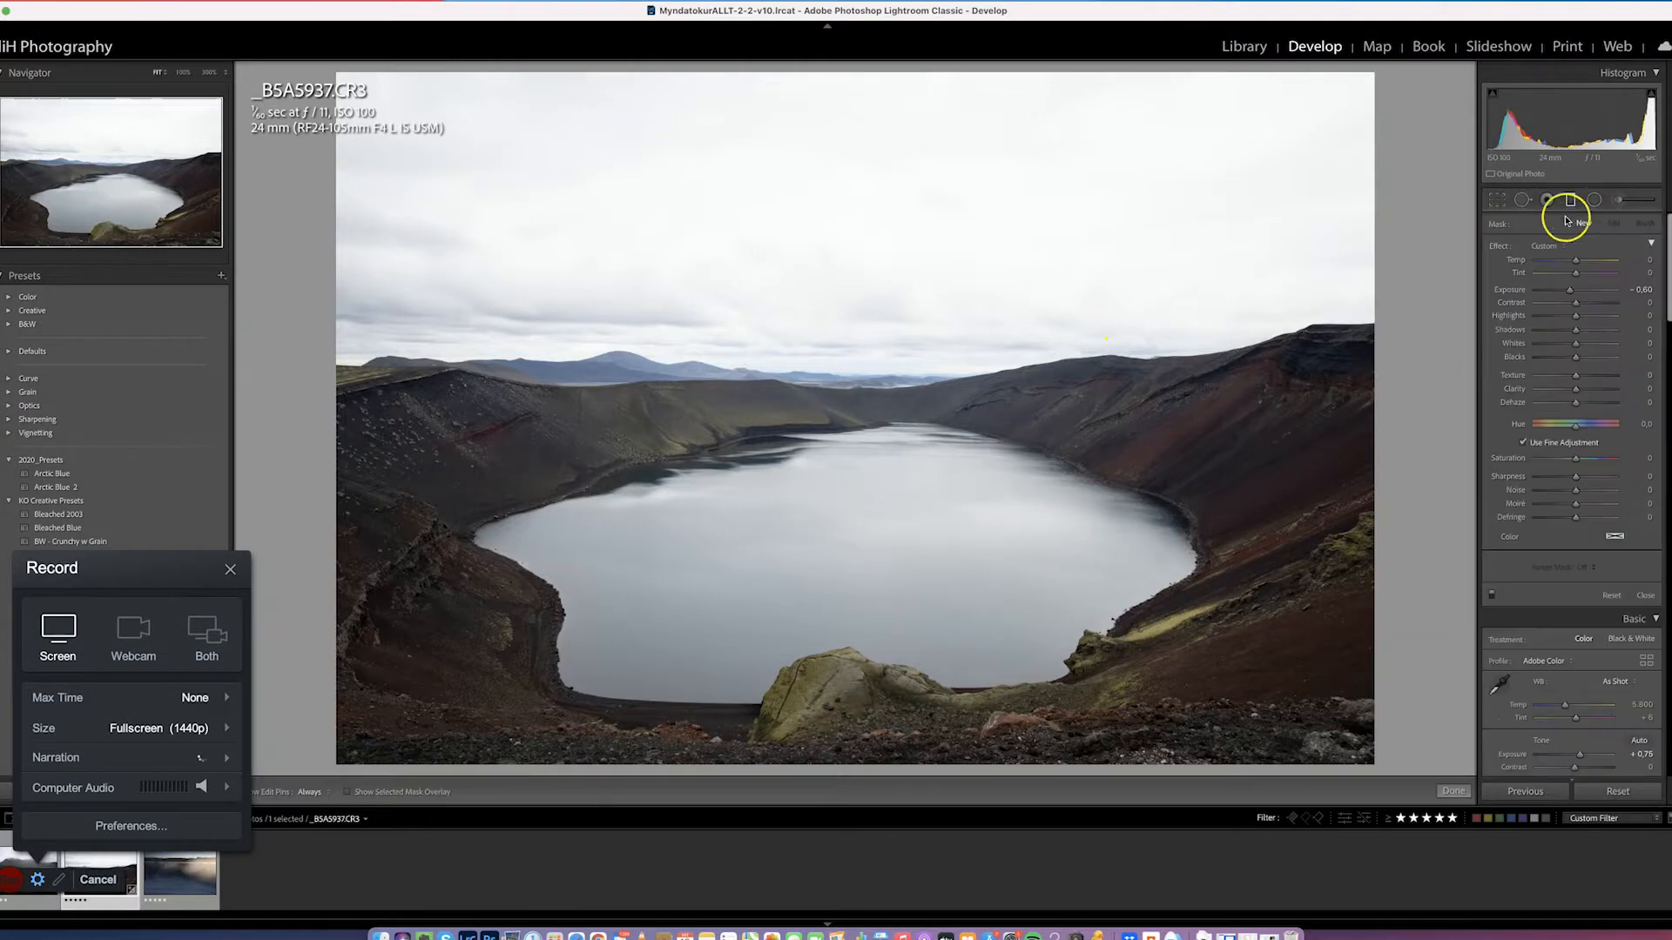
drag(853, 299, 857, 391)
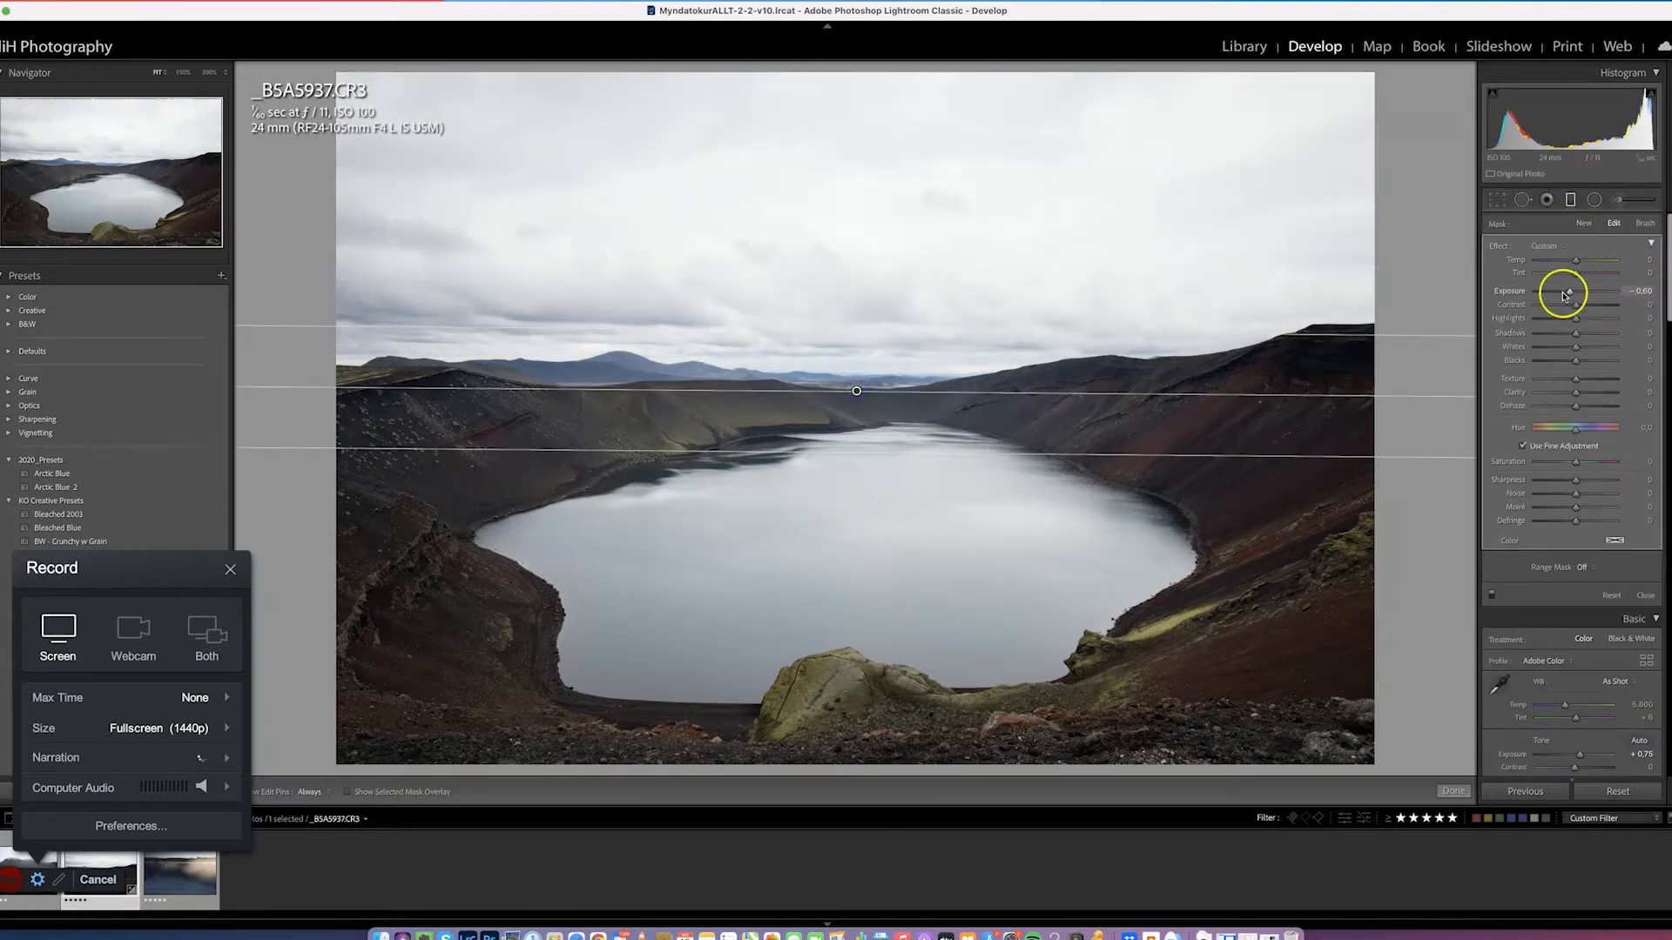
drag(1556, 294, 1550, 321)
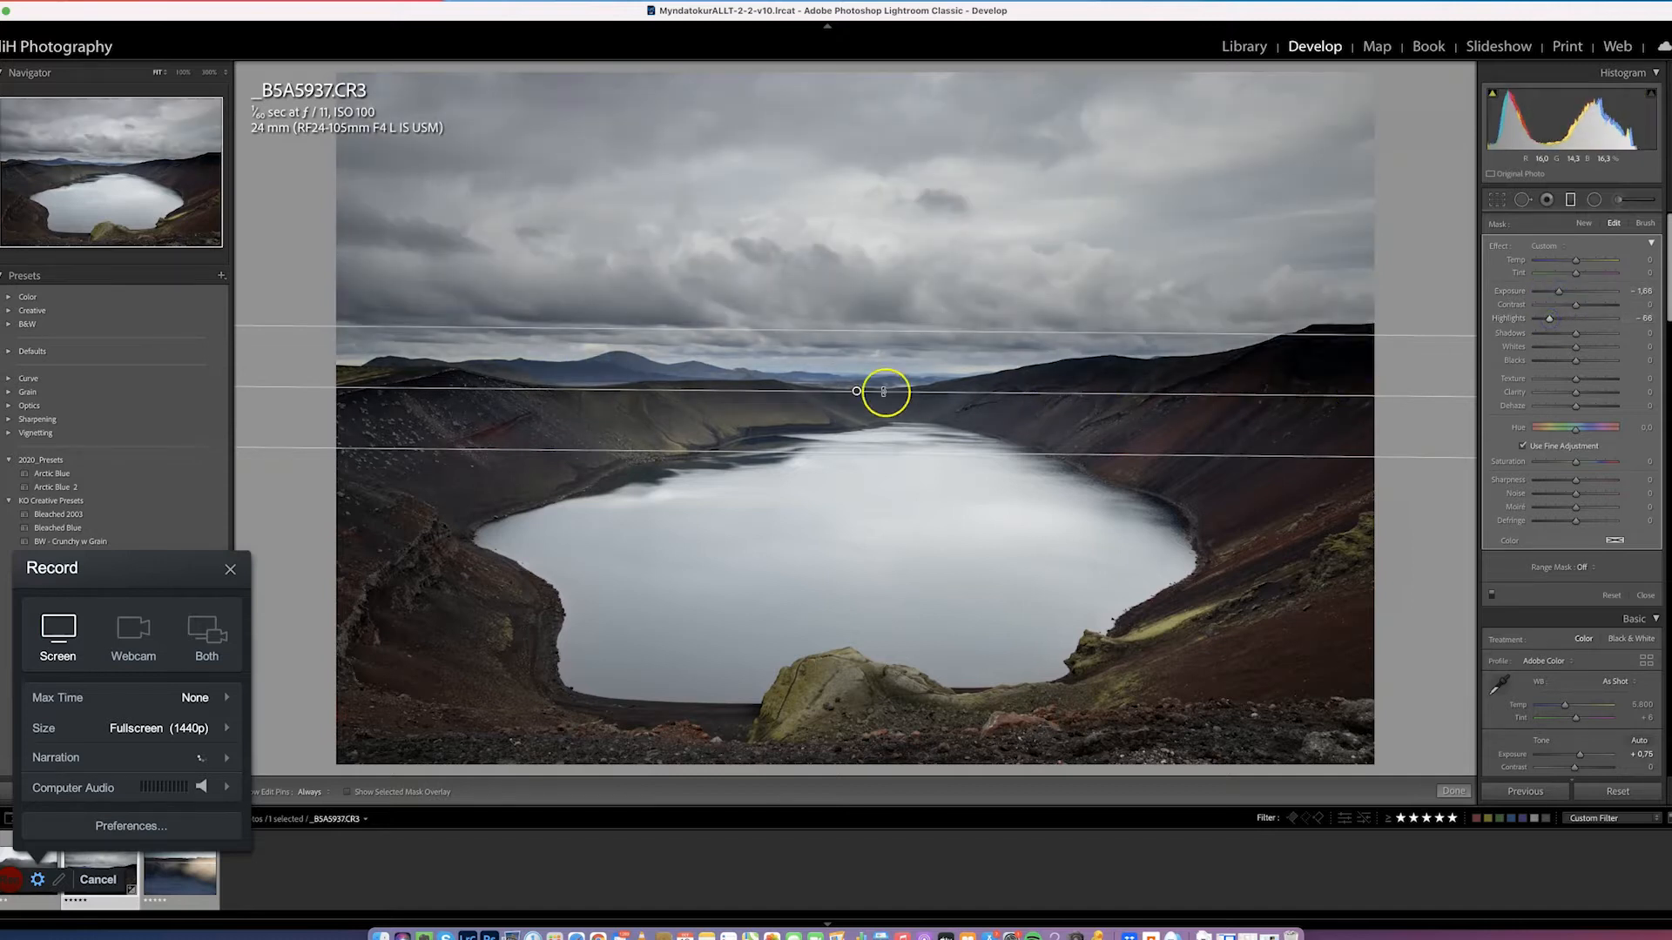
drag(860, 390, 857, 407)
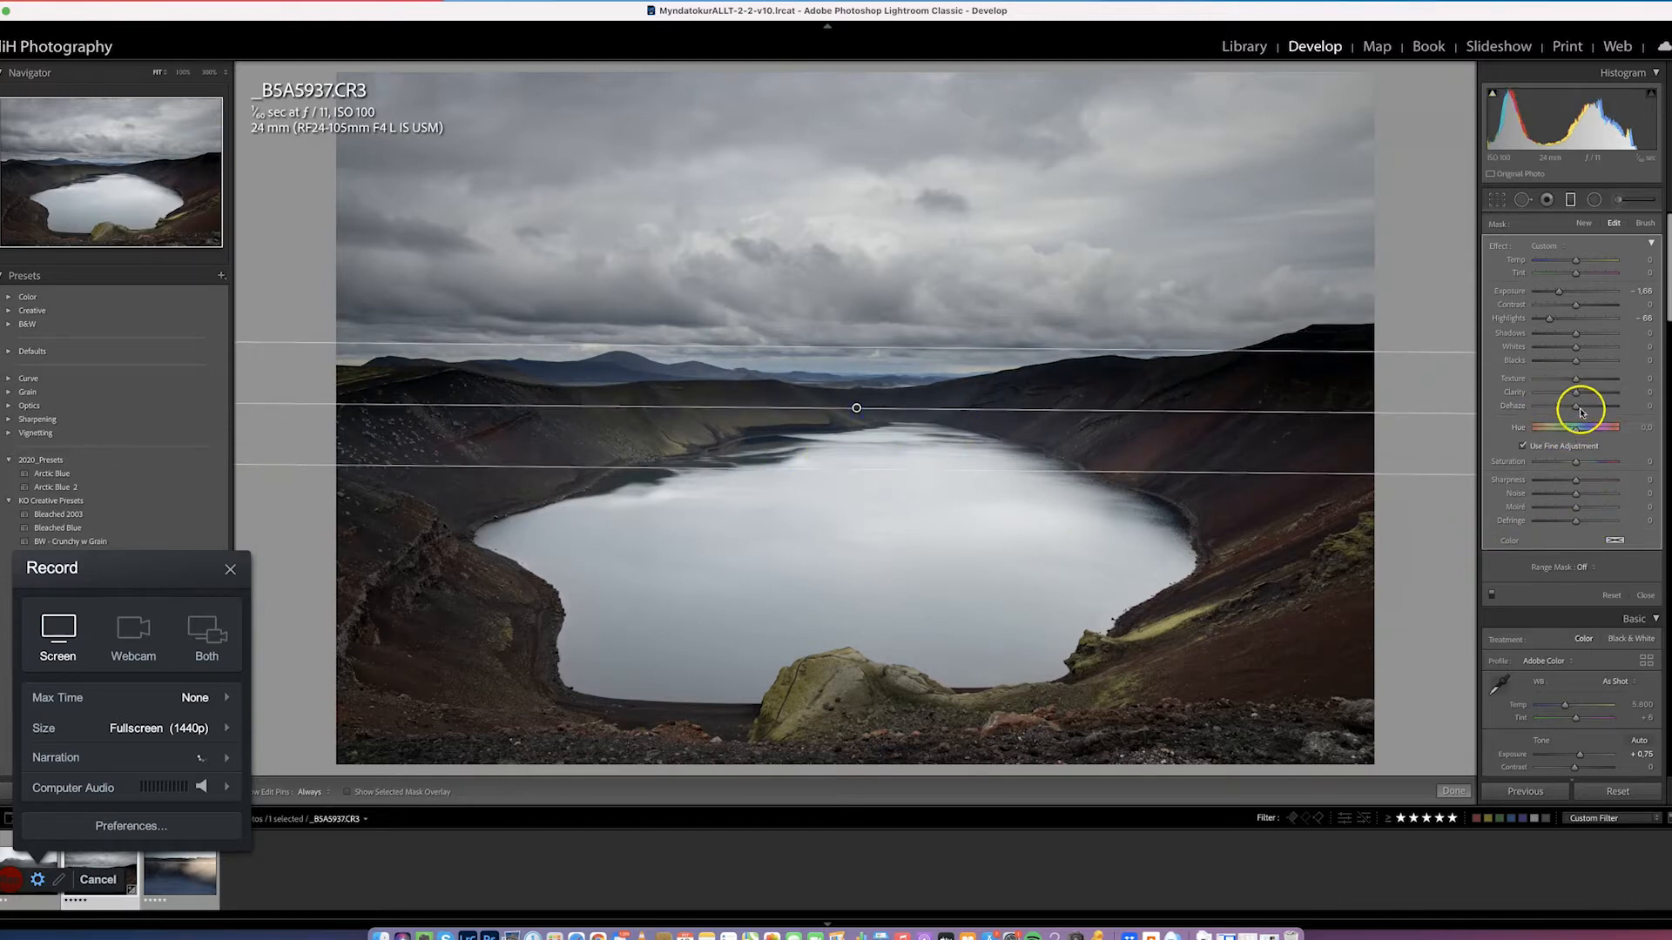
drag(1579, 410, 1587, 409)
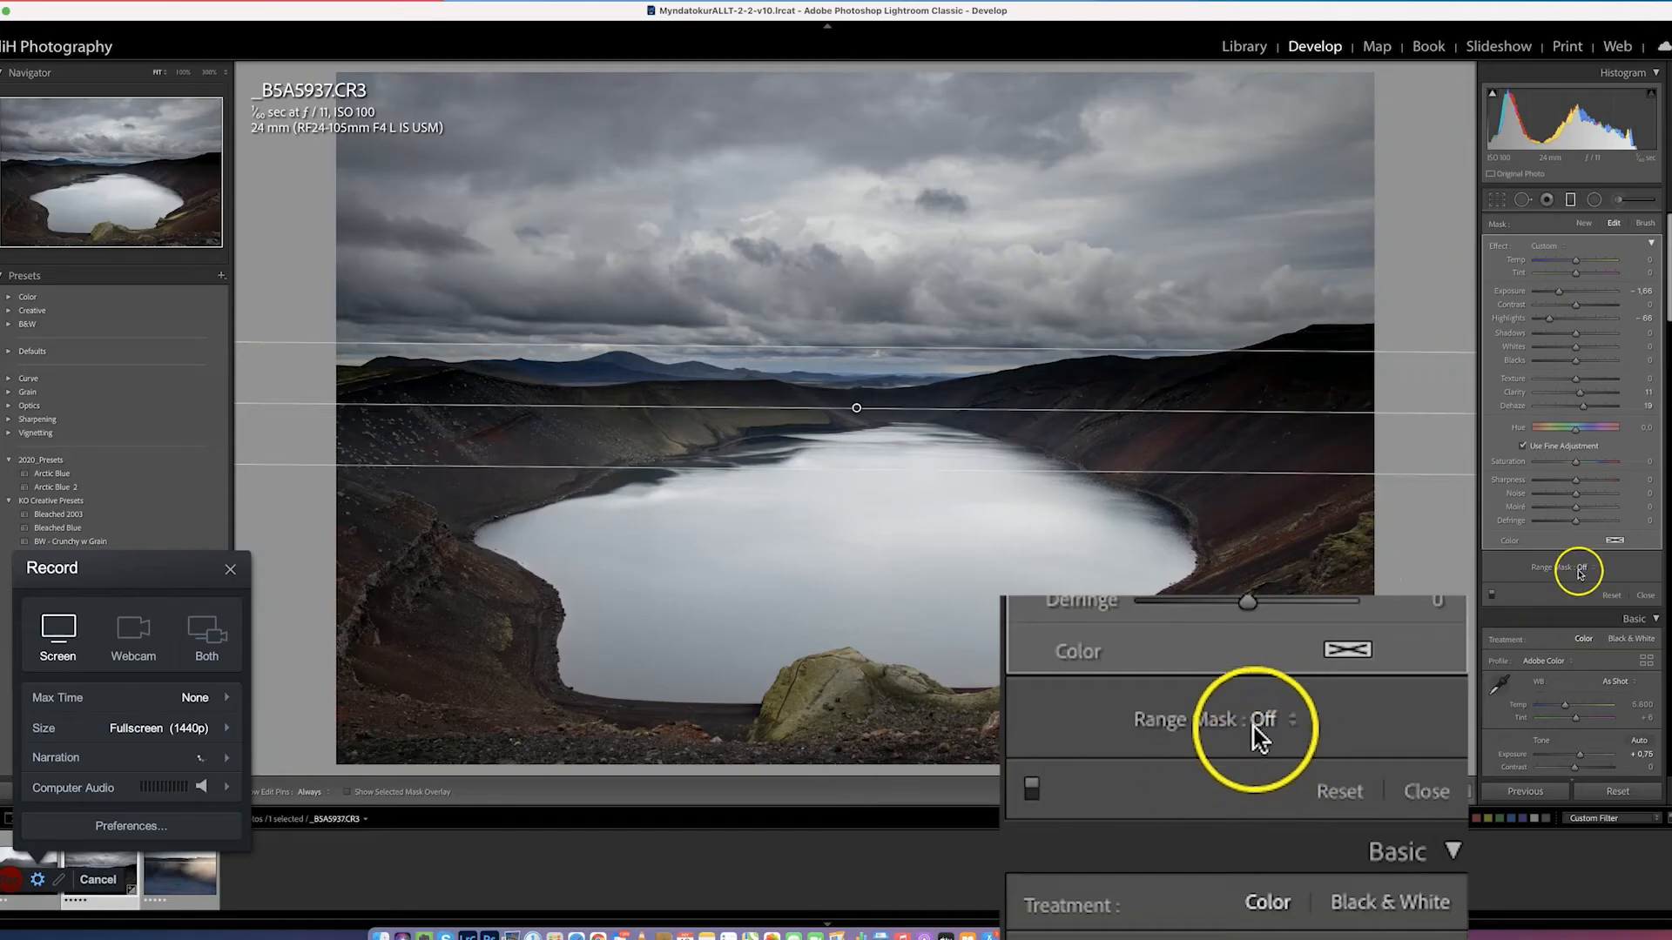
Set the sky filter's range mask to Luminance and display its mask overlay
click(1580, 567)
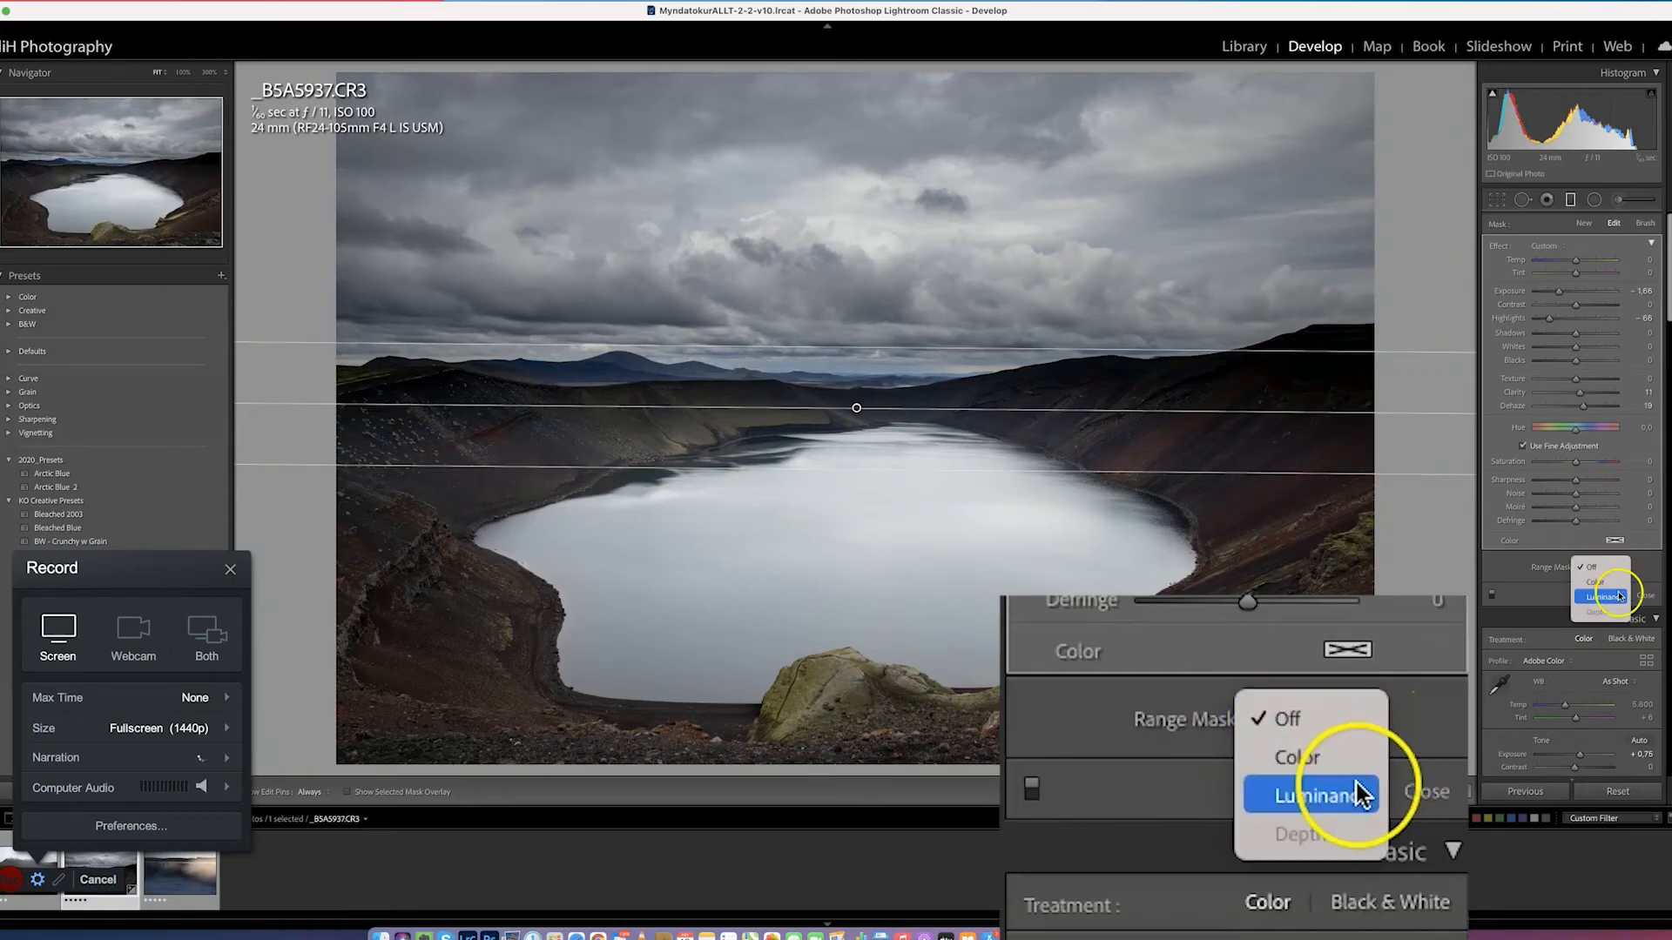
click(1606, 597)
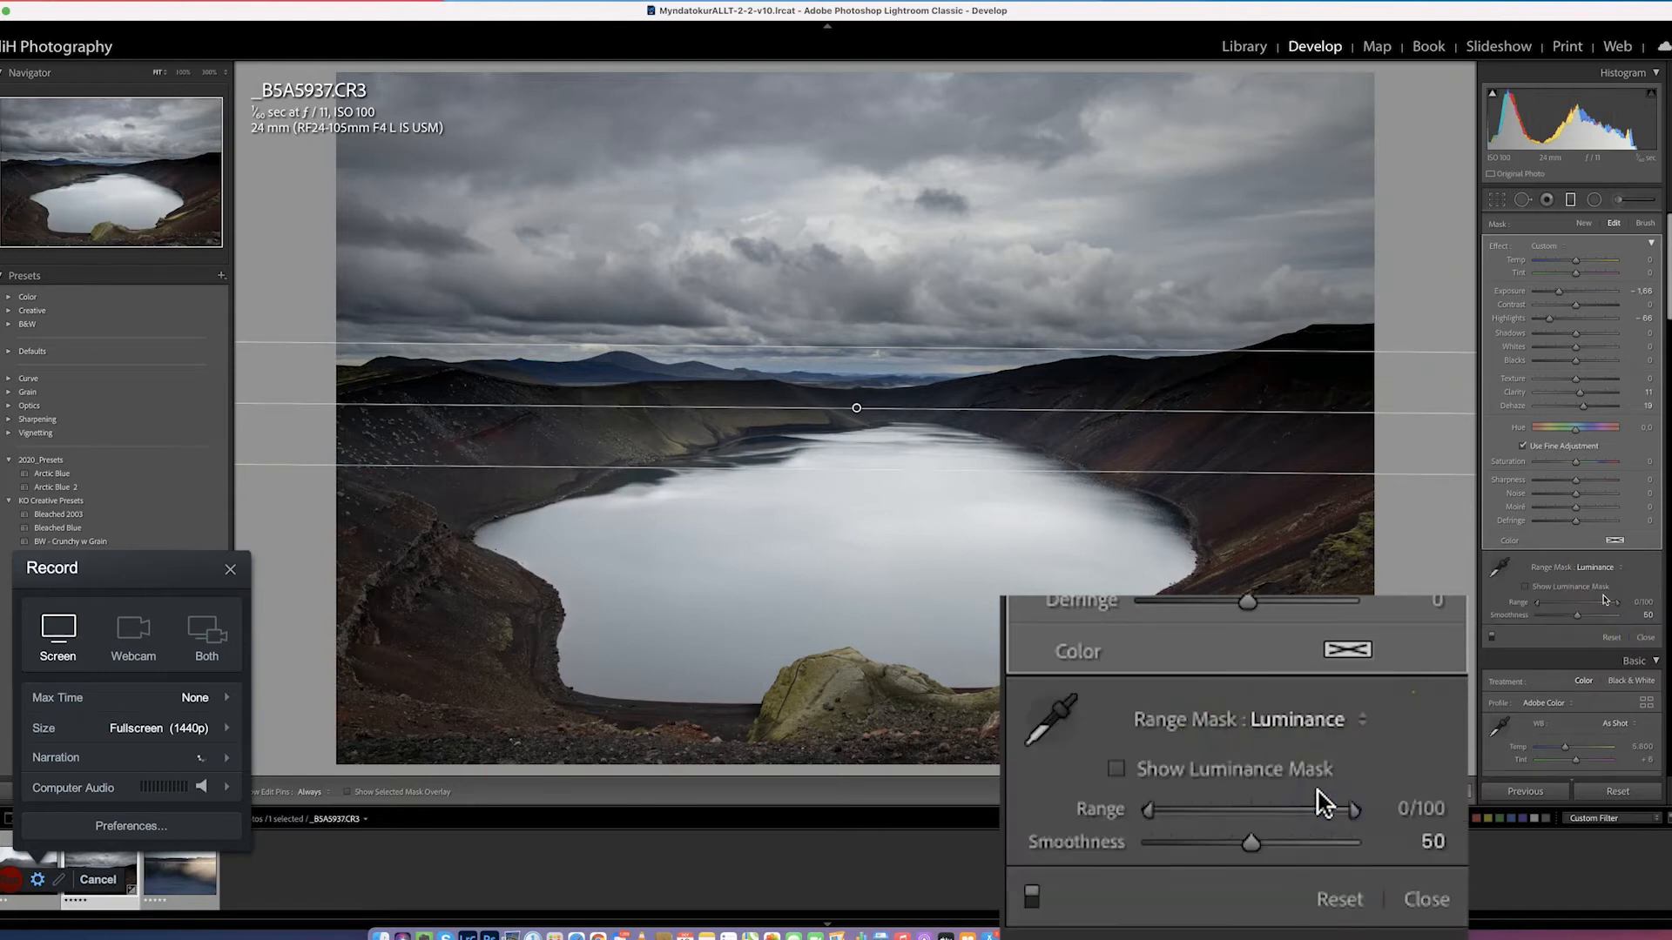
click(1526, 587)
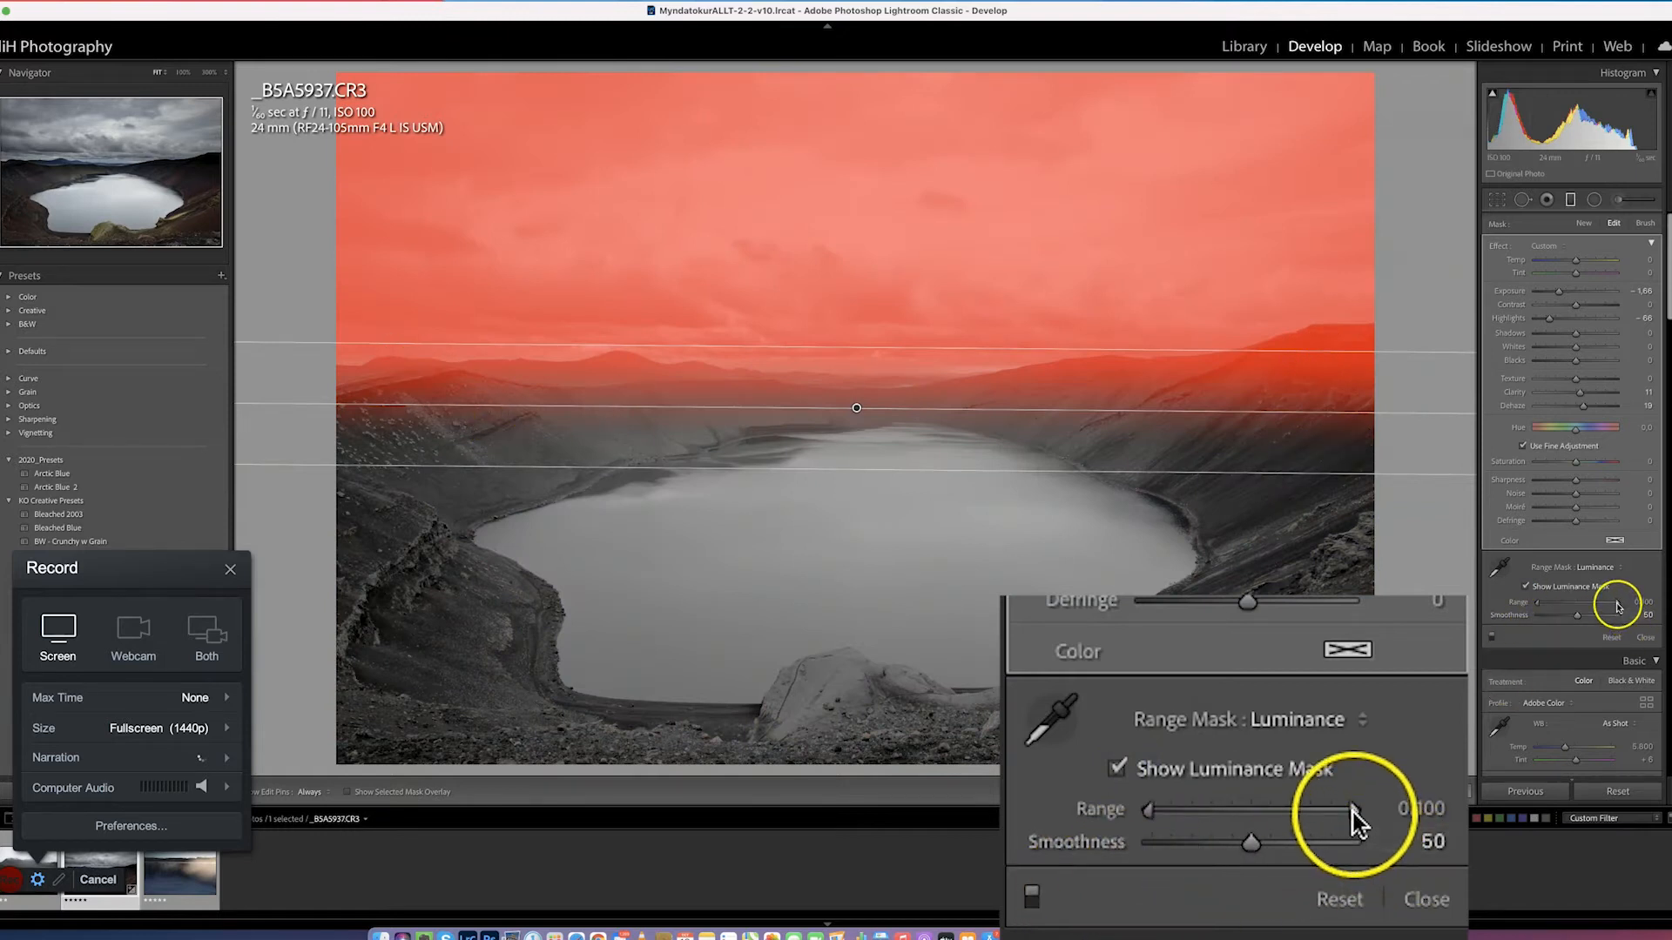
Set the sky filter's luminance range to 58/100 so it spares the dark hills, and hide the mask overlay
drag(1617, 607, 1598, 601)
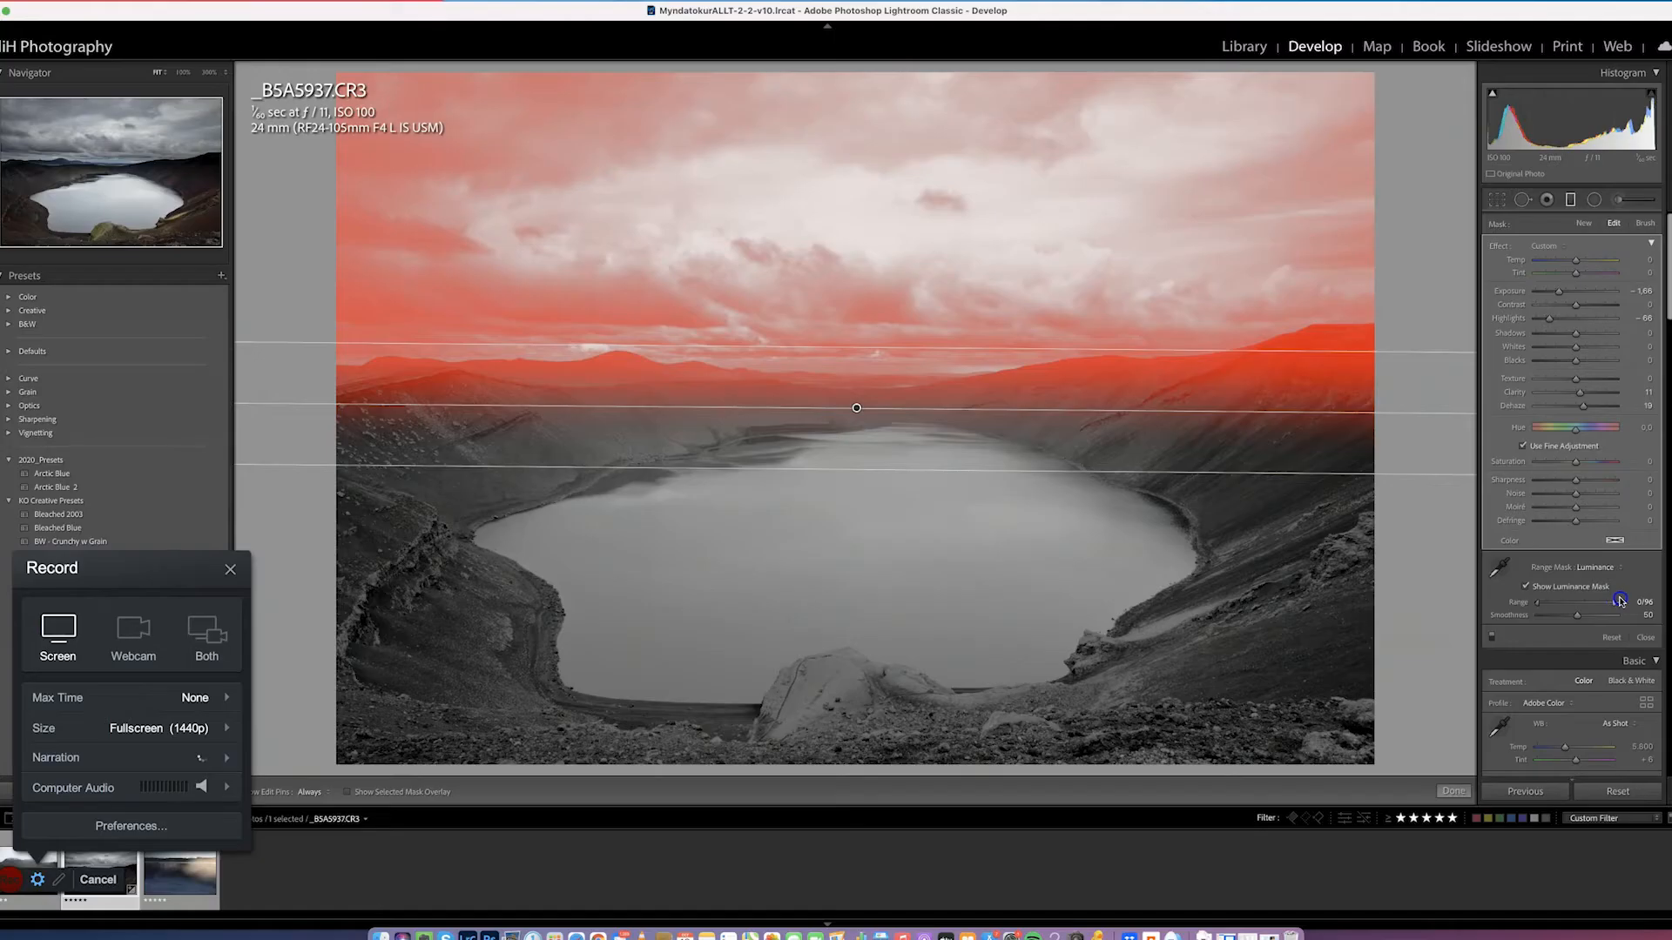
drag(1599, 601, 1556, 601)
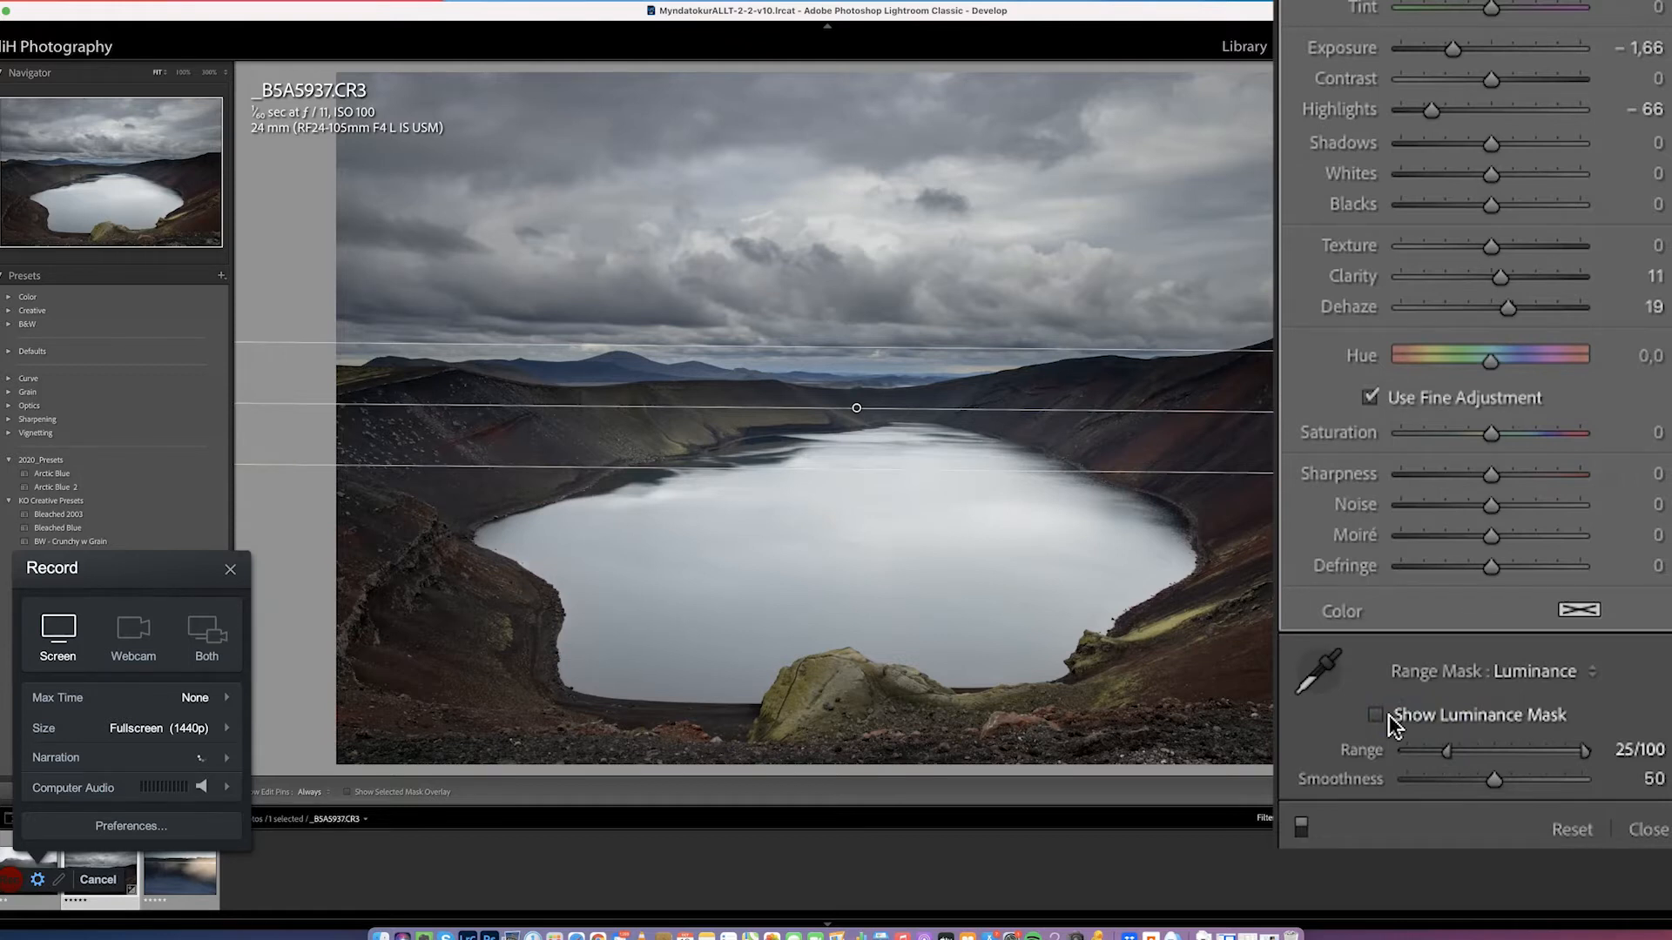
click(1388, 714)
drag(1445, 747, 1470, 749)
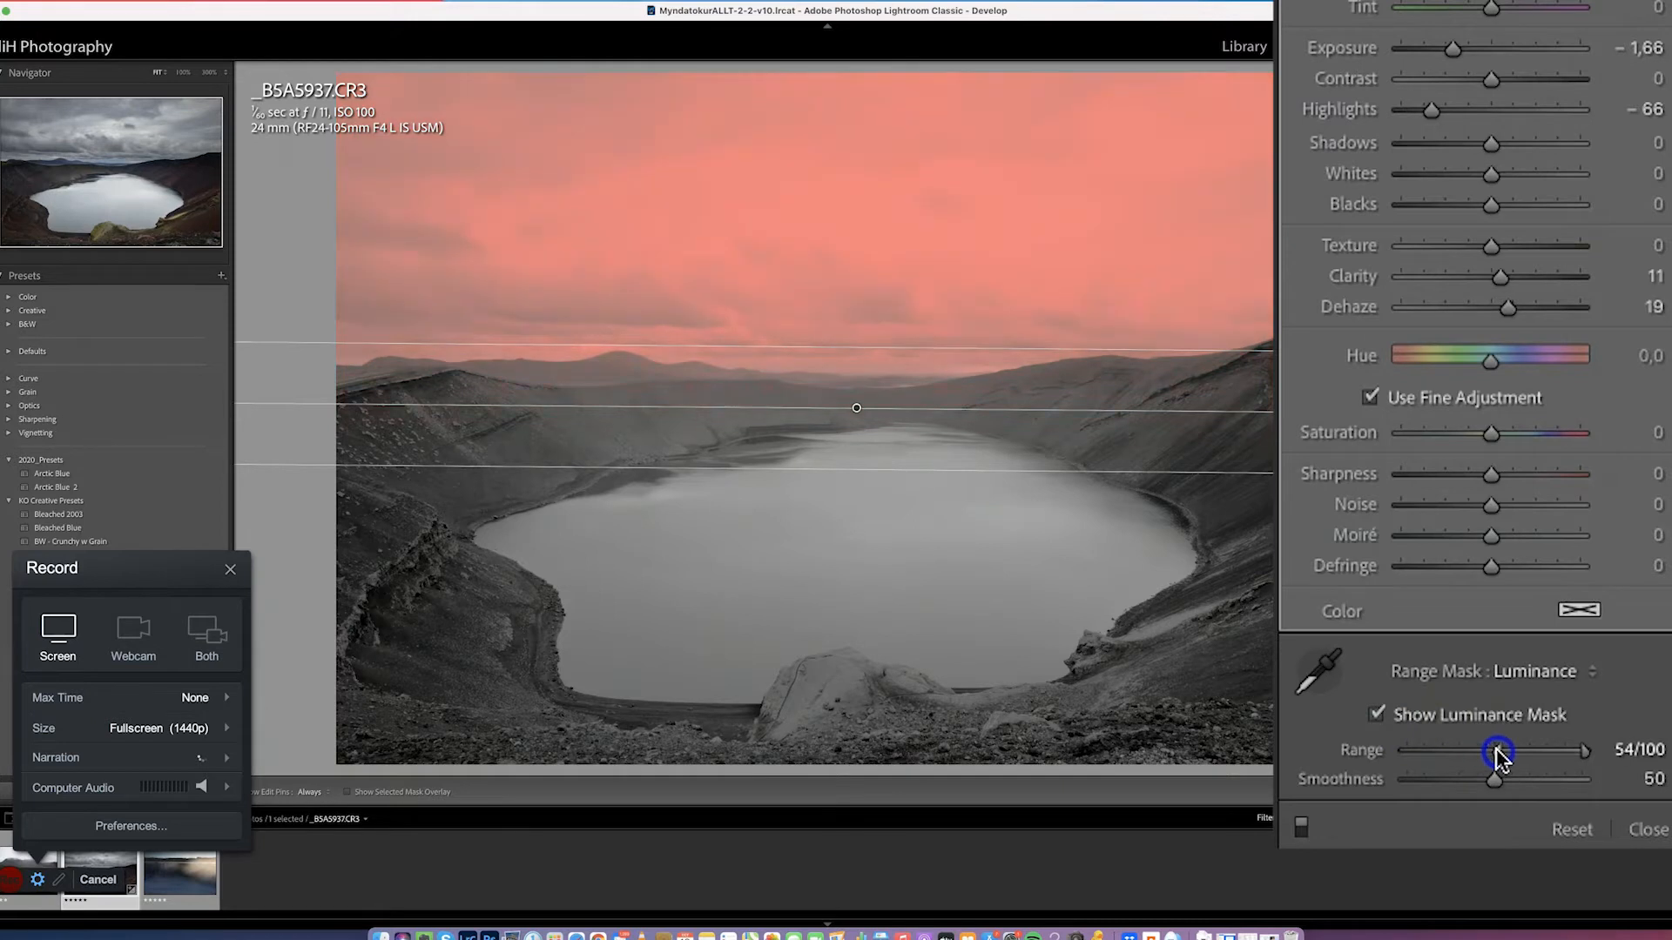
drag(1505, 750, 1507, 750)
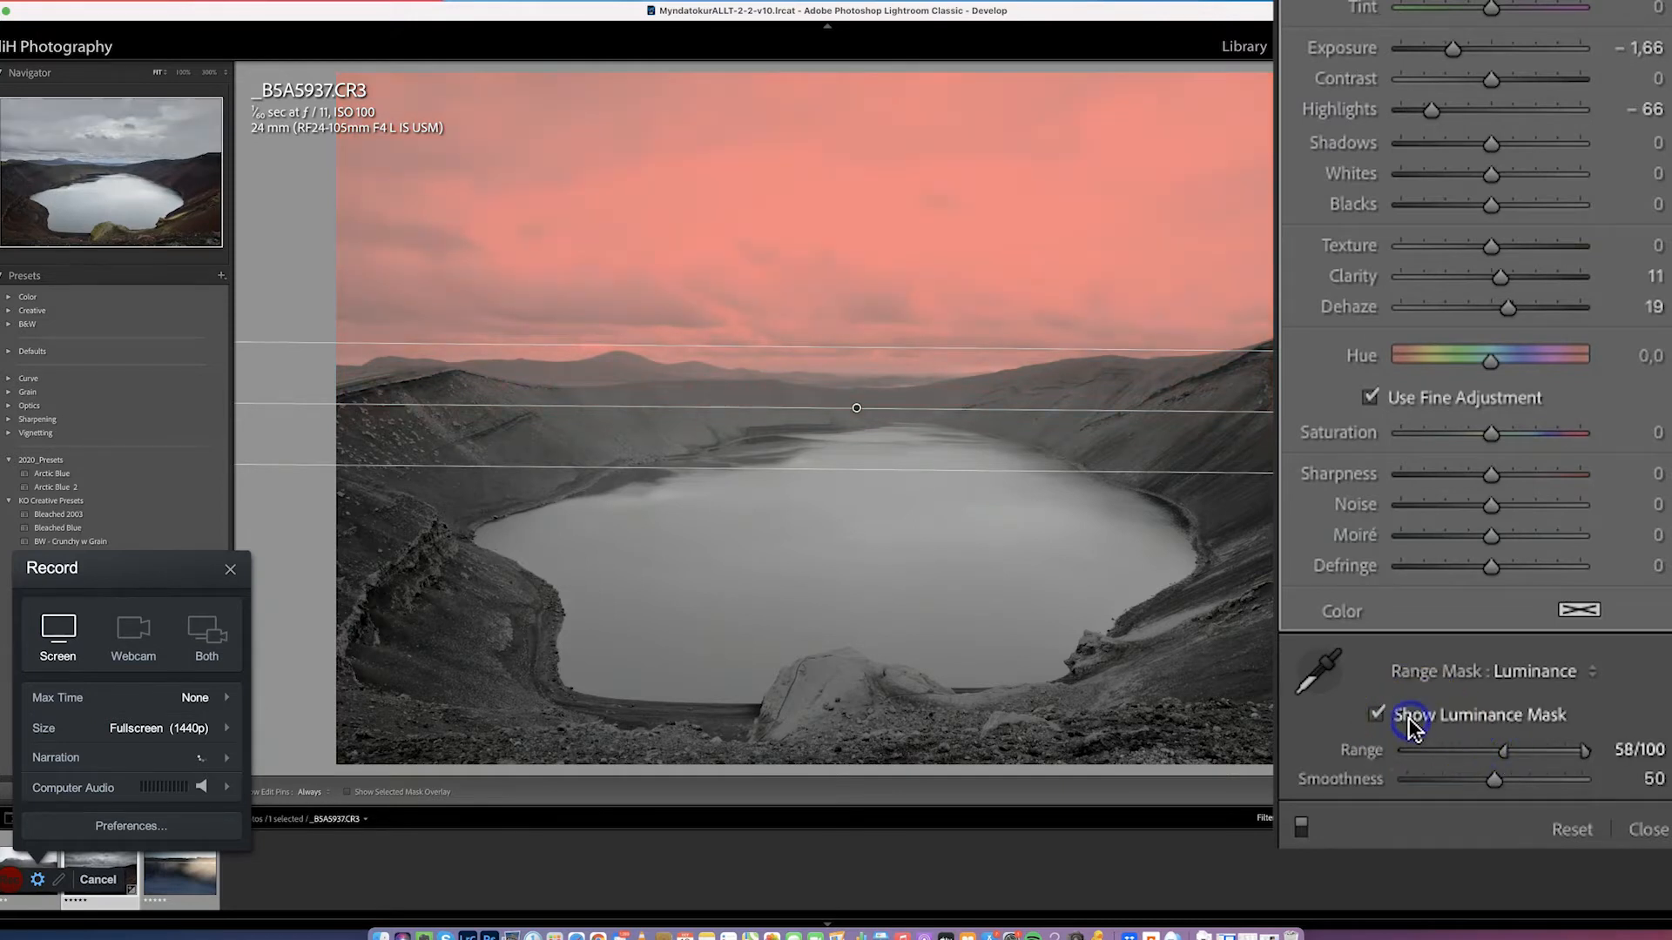
click(1412, 721)
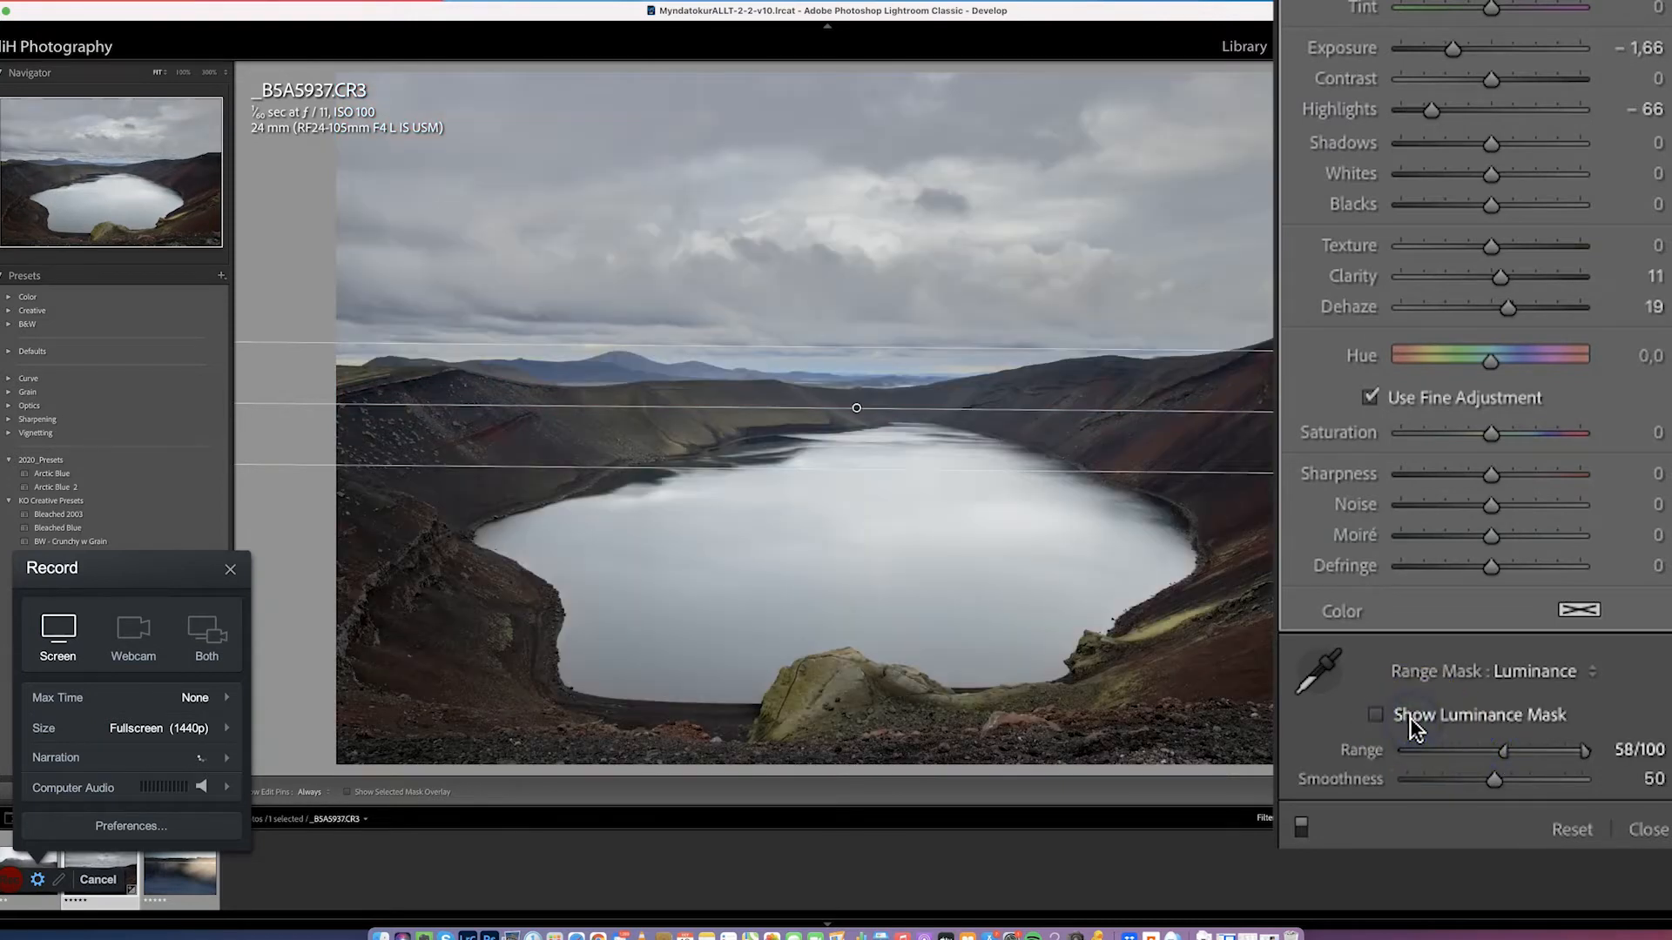
Close the graduated filter and inspect the horizon and crater ridges at 100% zoom for unwanted darkening or edges
click(1488, 2)
drag(1226, 343, 704, 387)
drag(1048, 357, 858, 384)
drag(649, 340, 1228, 462)
drag(702, 432, 1054, 382)
drag(620, 453, 832, 476)
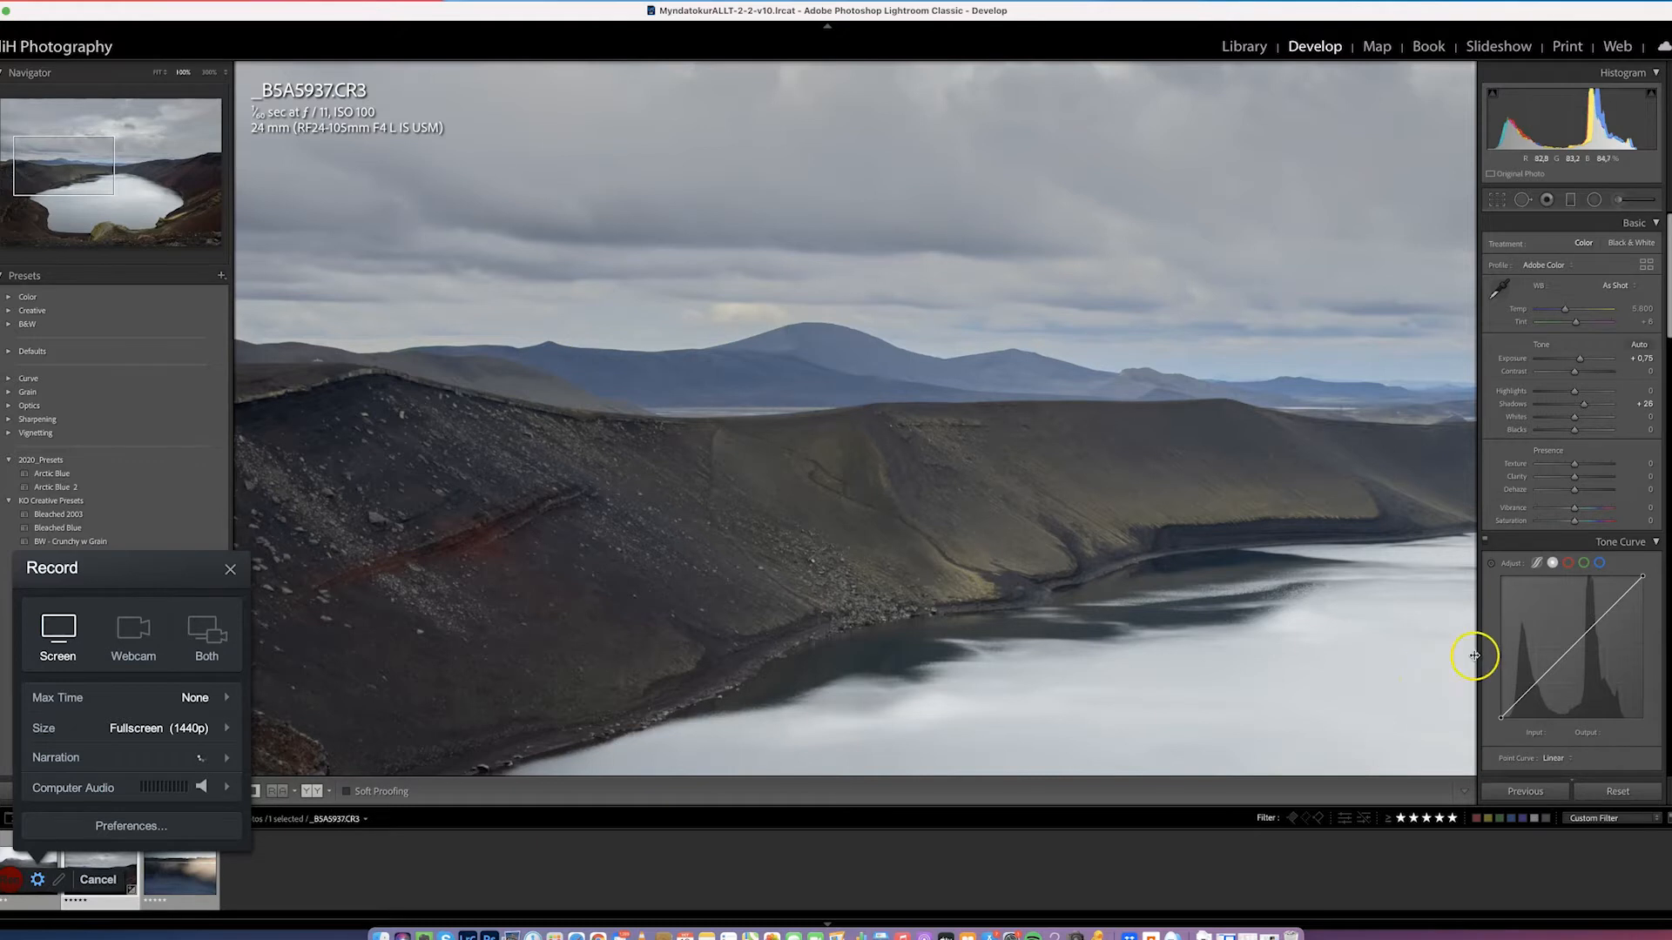
Remove chromatic aberration and enable the lens profile corrections for the photo
scroll(1473, 655, down, 15)
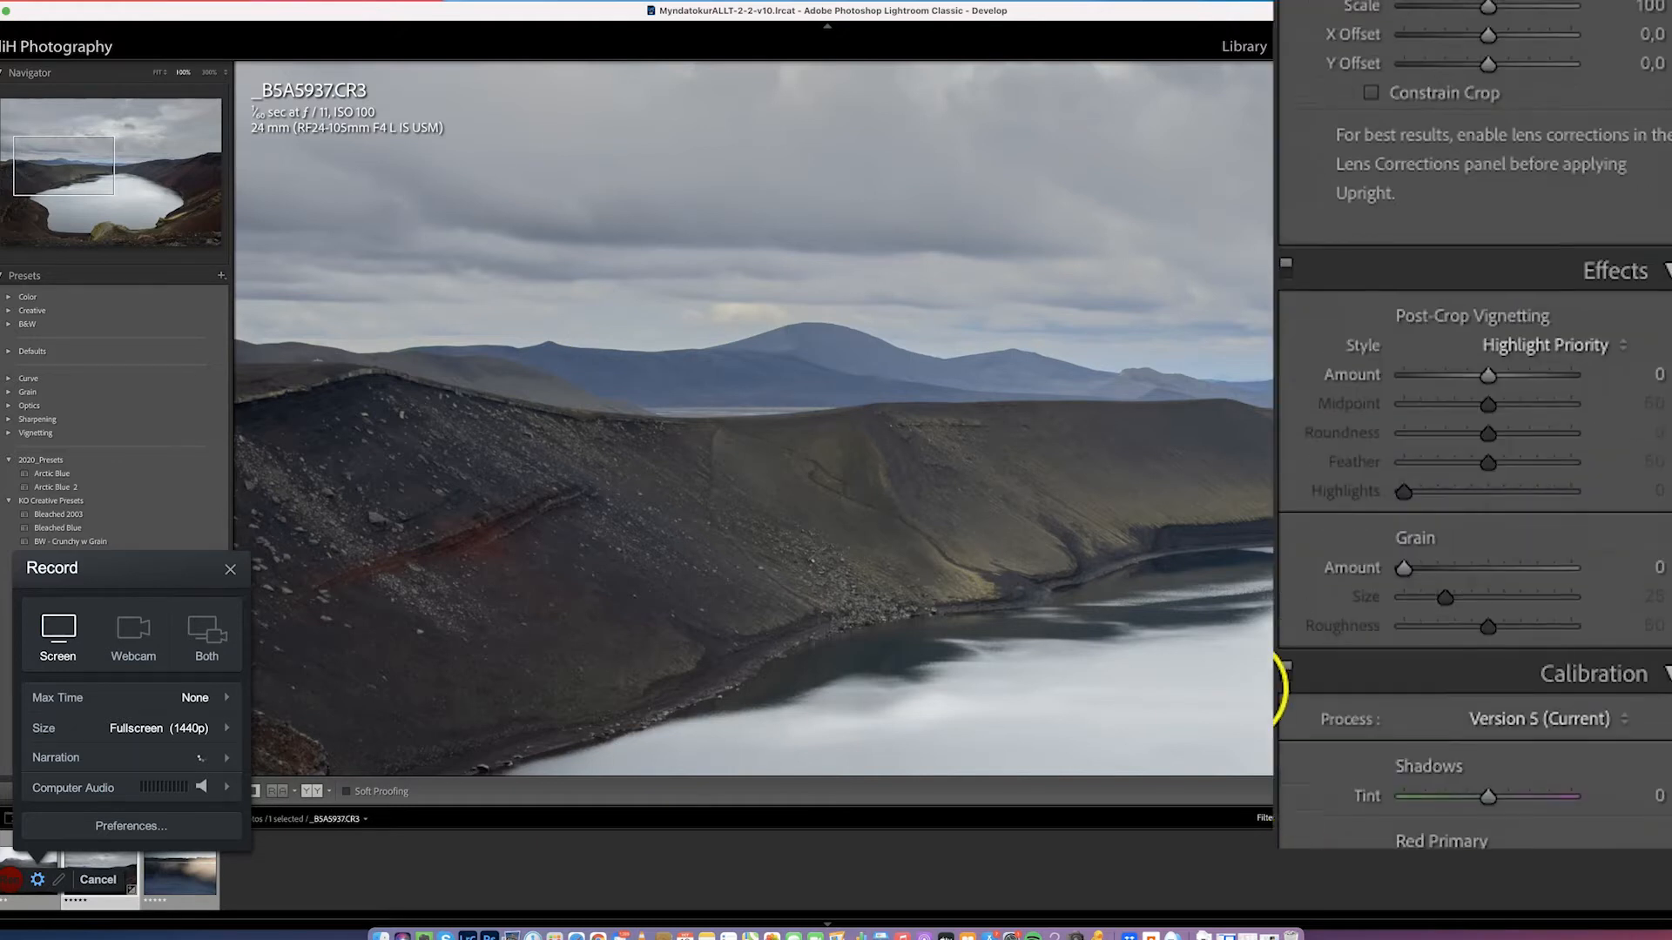
scroll(1297, 717, up, 10)
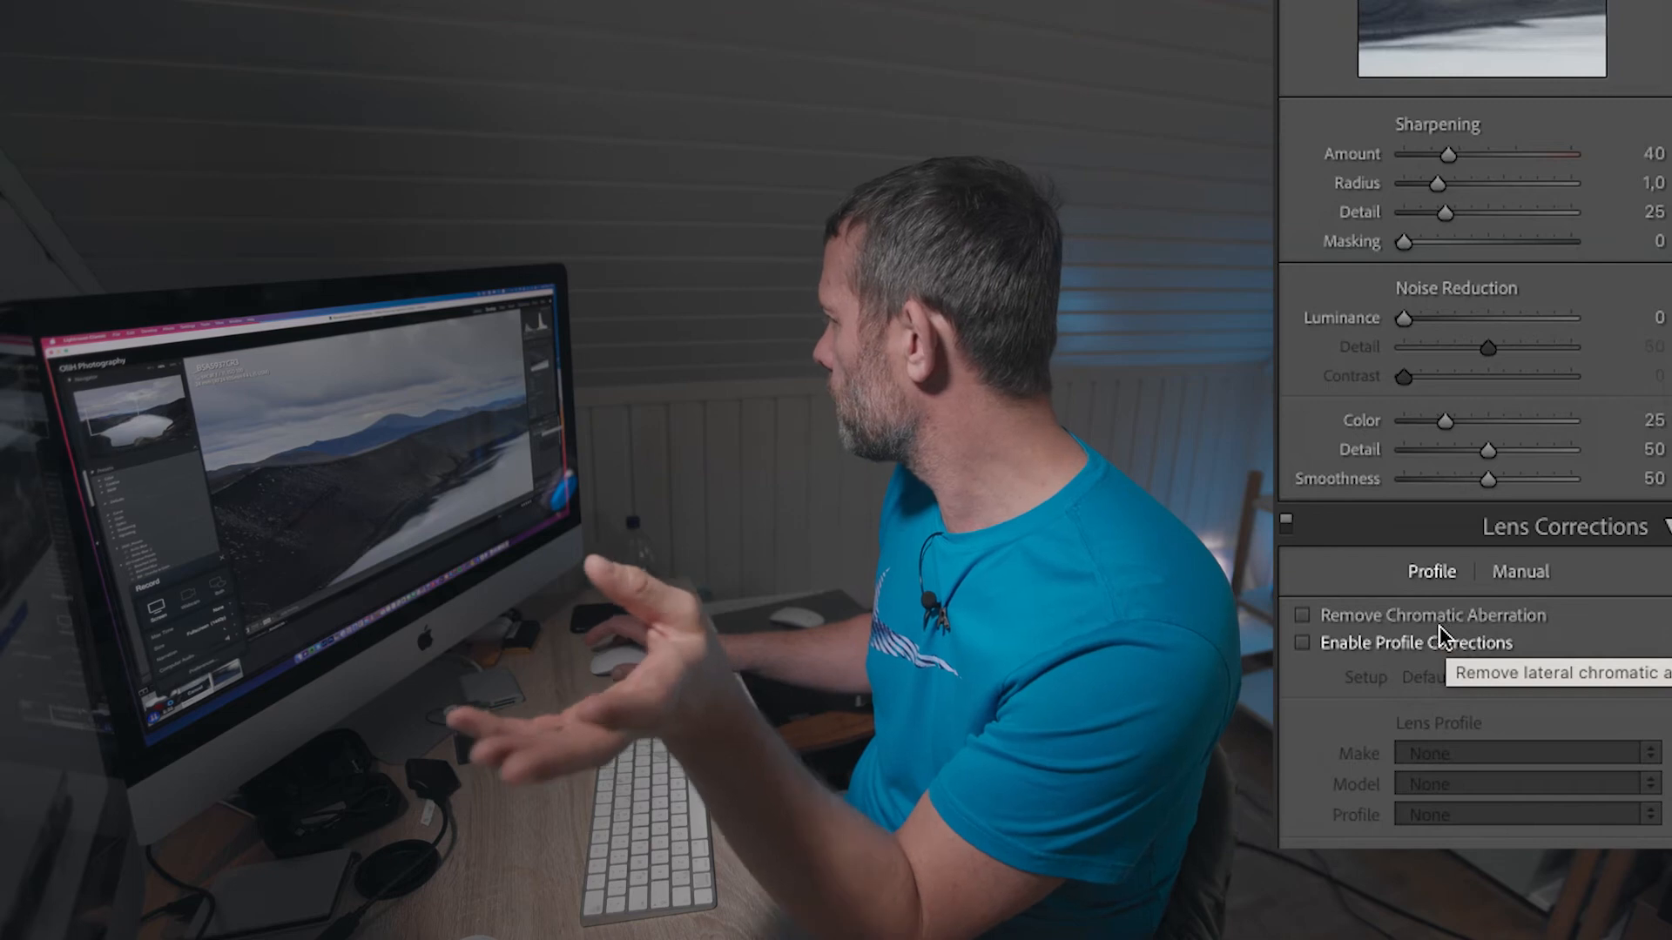
click(1375, 618)
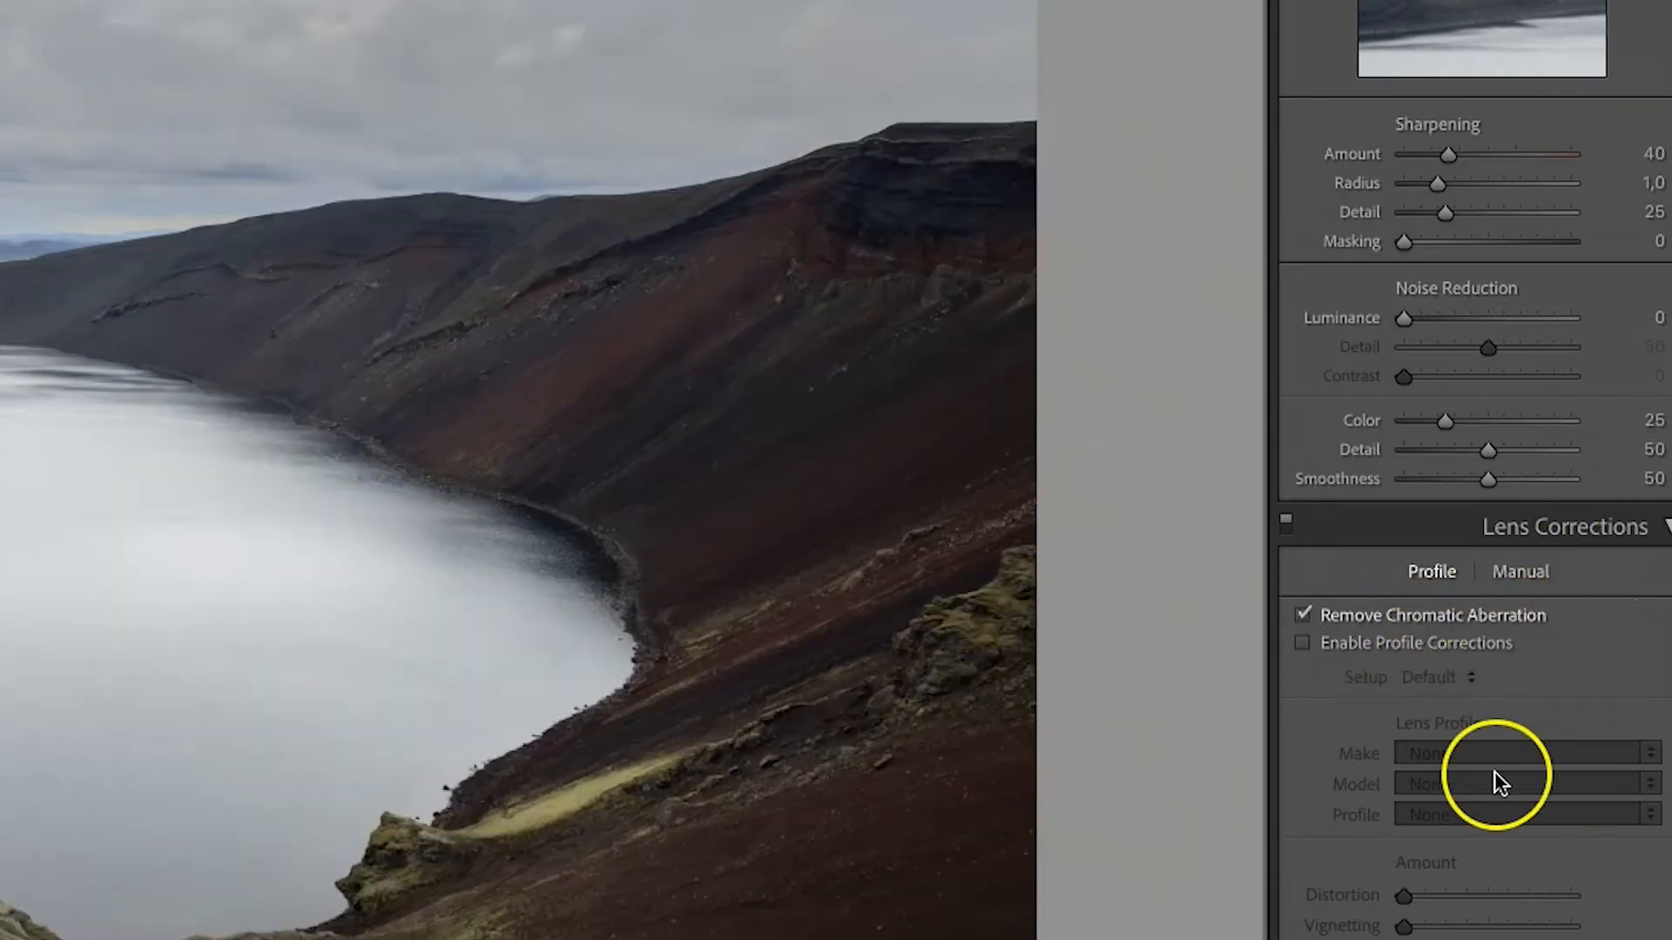
click(1305, 645)
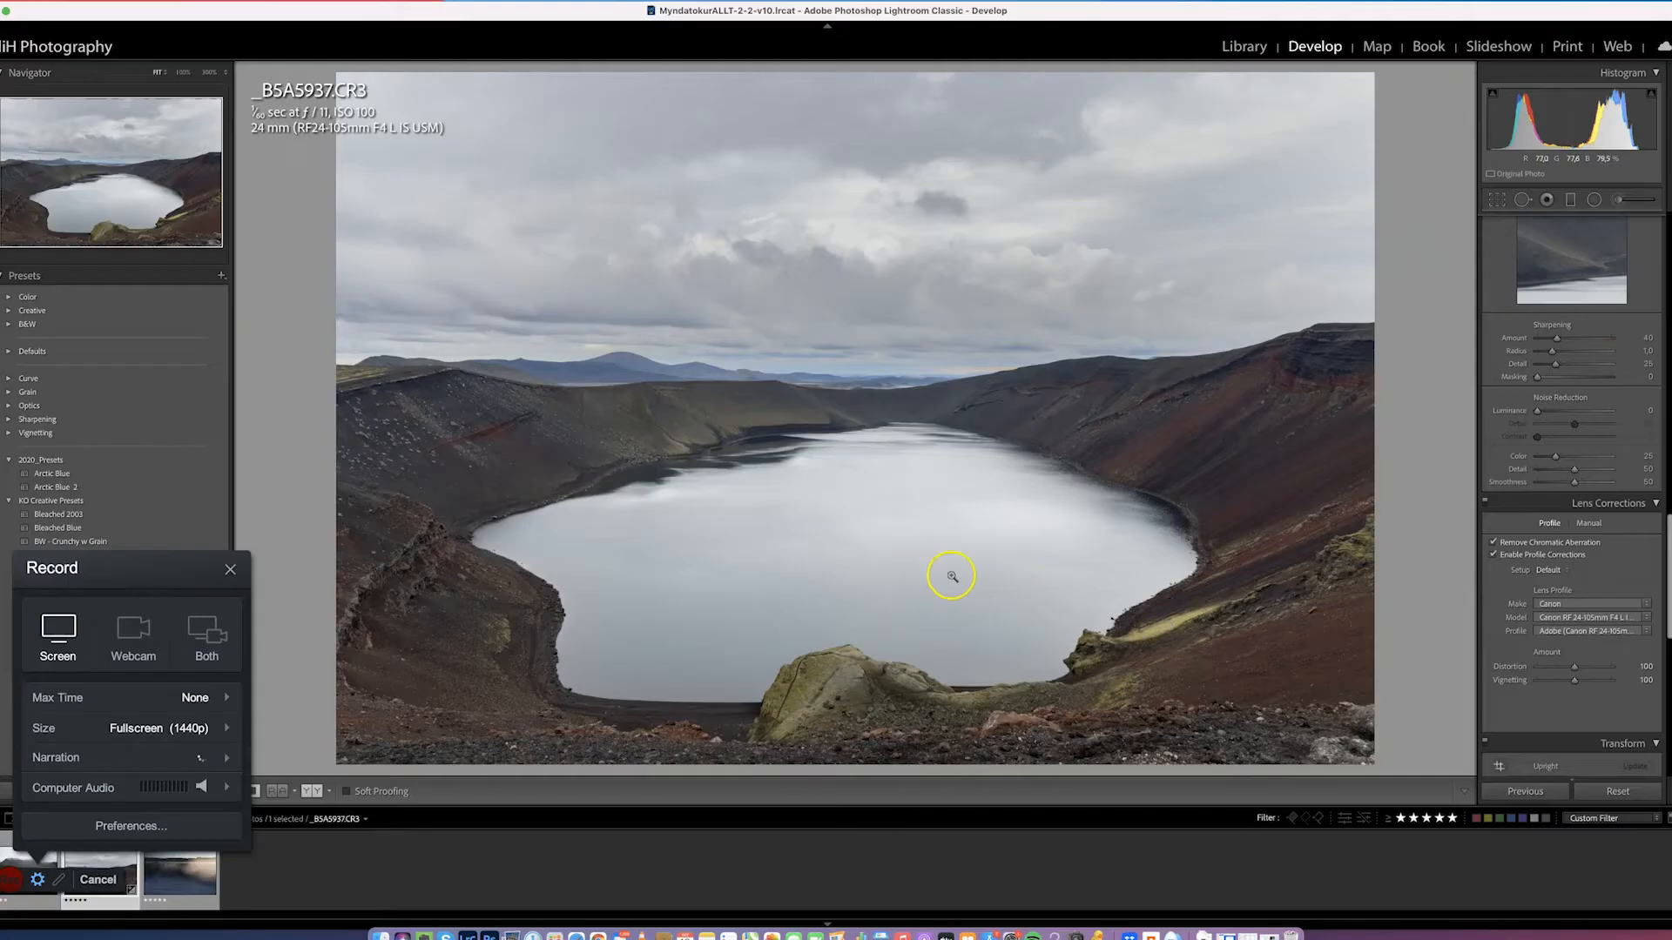
Add contrast with the point Tone Curve by lowering a shadow point slightly and adding a highlight point at input 171, output 171
scroll(1499, 701, up, 10)
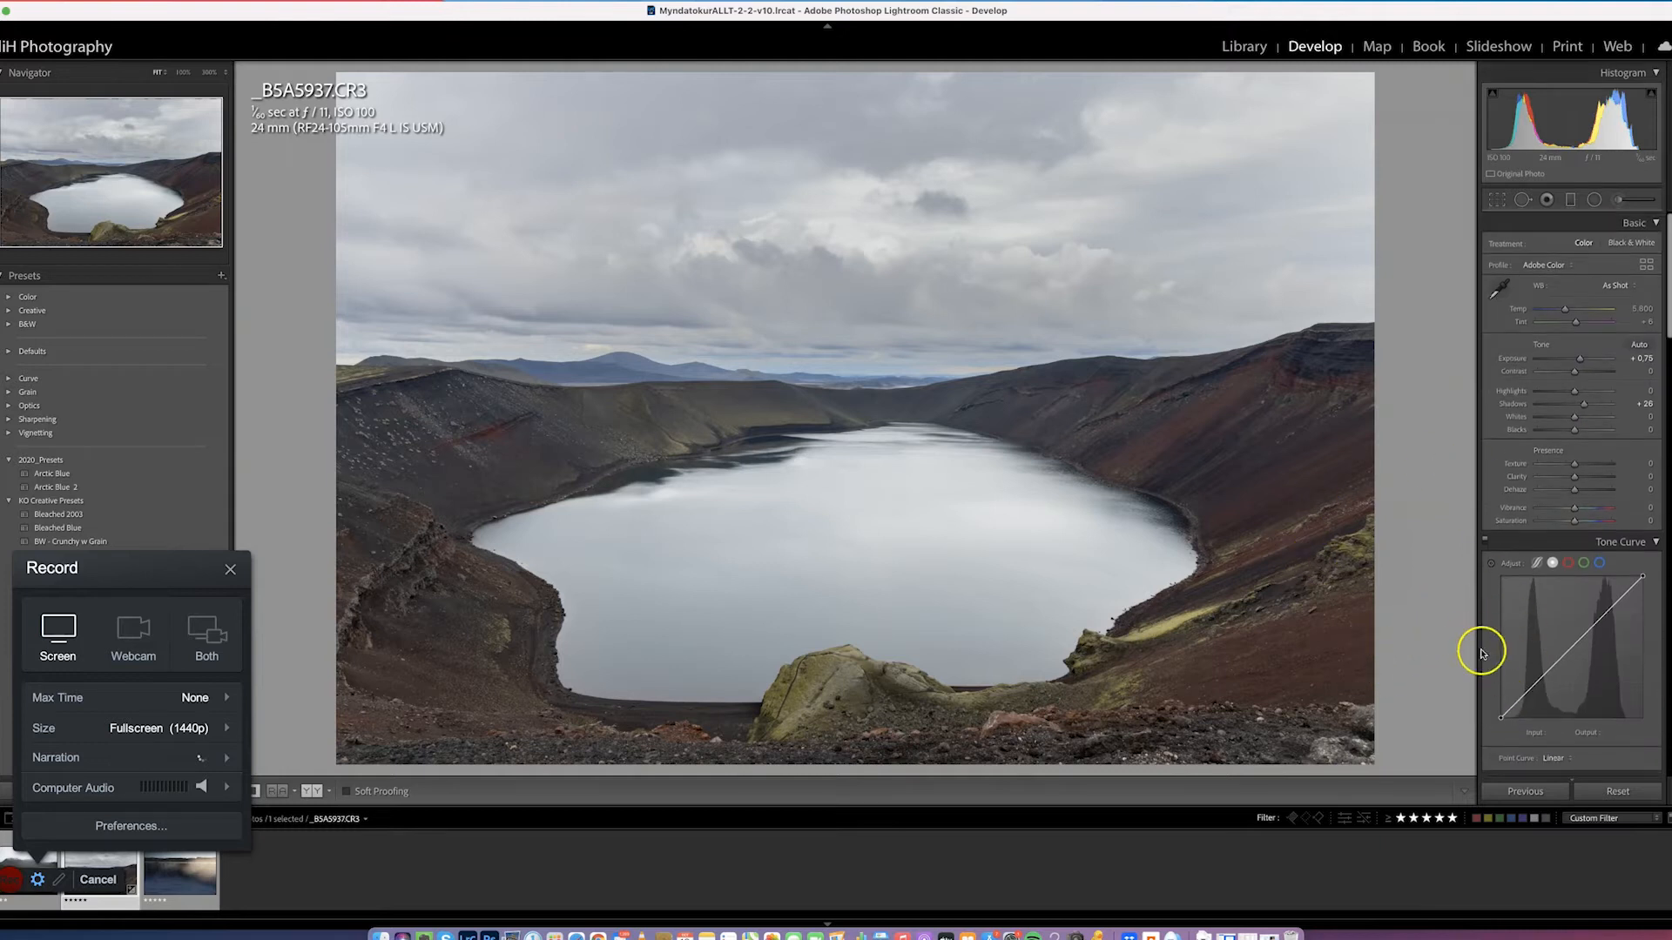
scroll(1485, 644, down, 1)
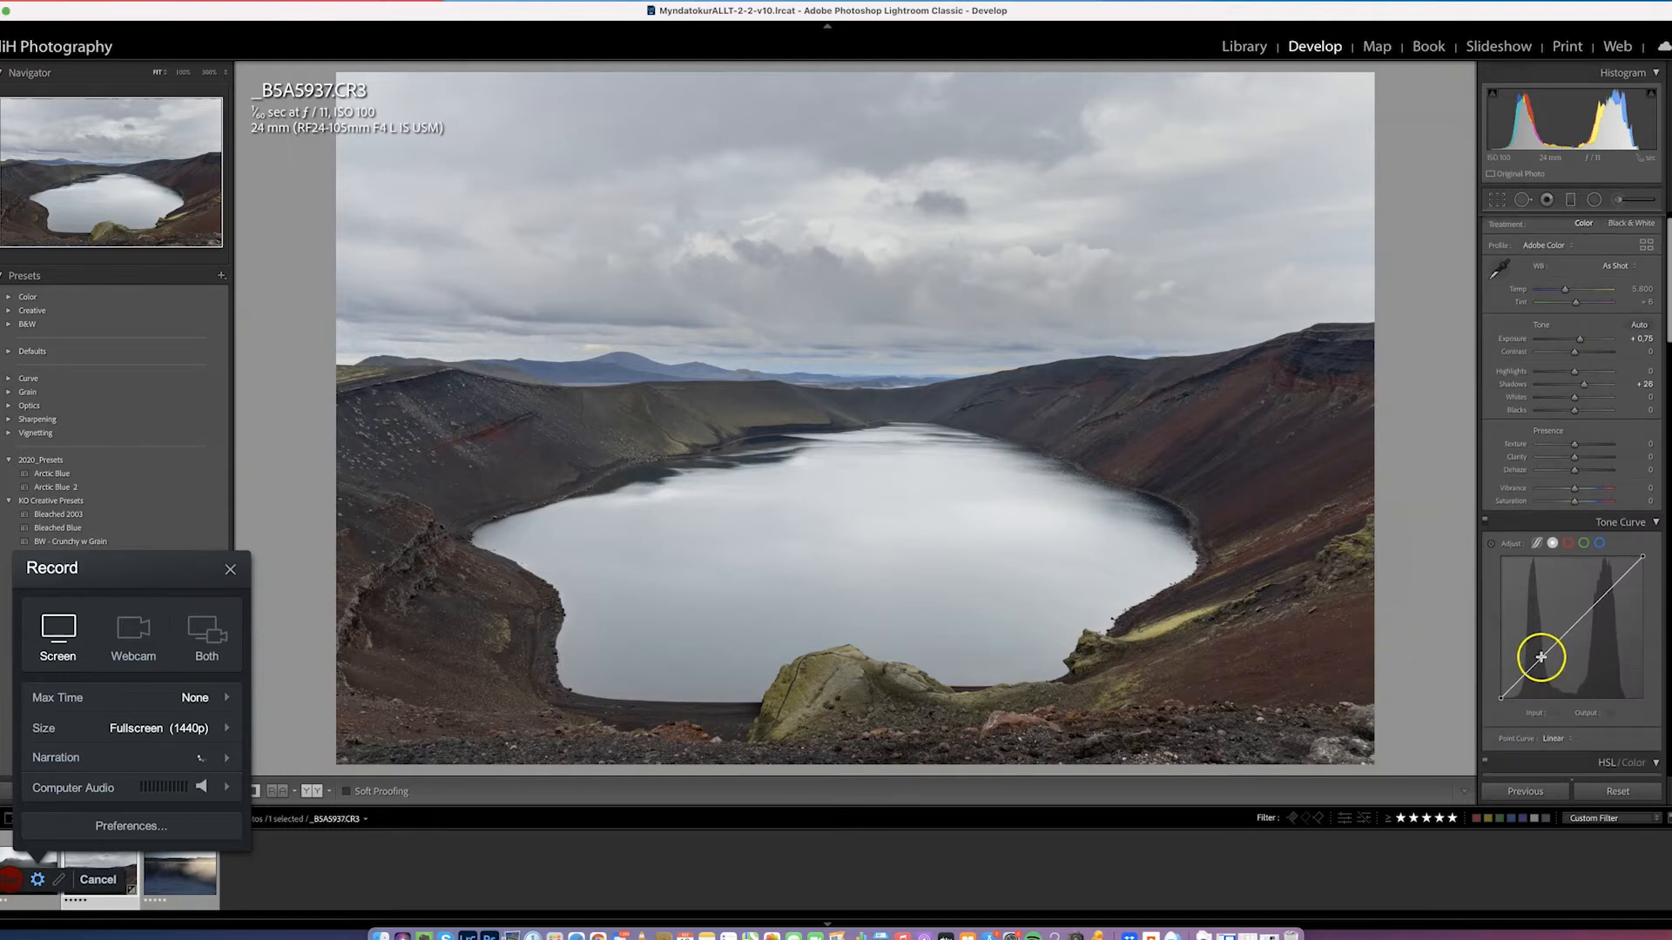
drag(1544, 662, 1541, 661)
drag(1418, 841, 1418, 836)
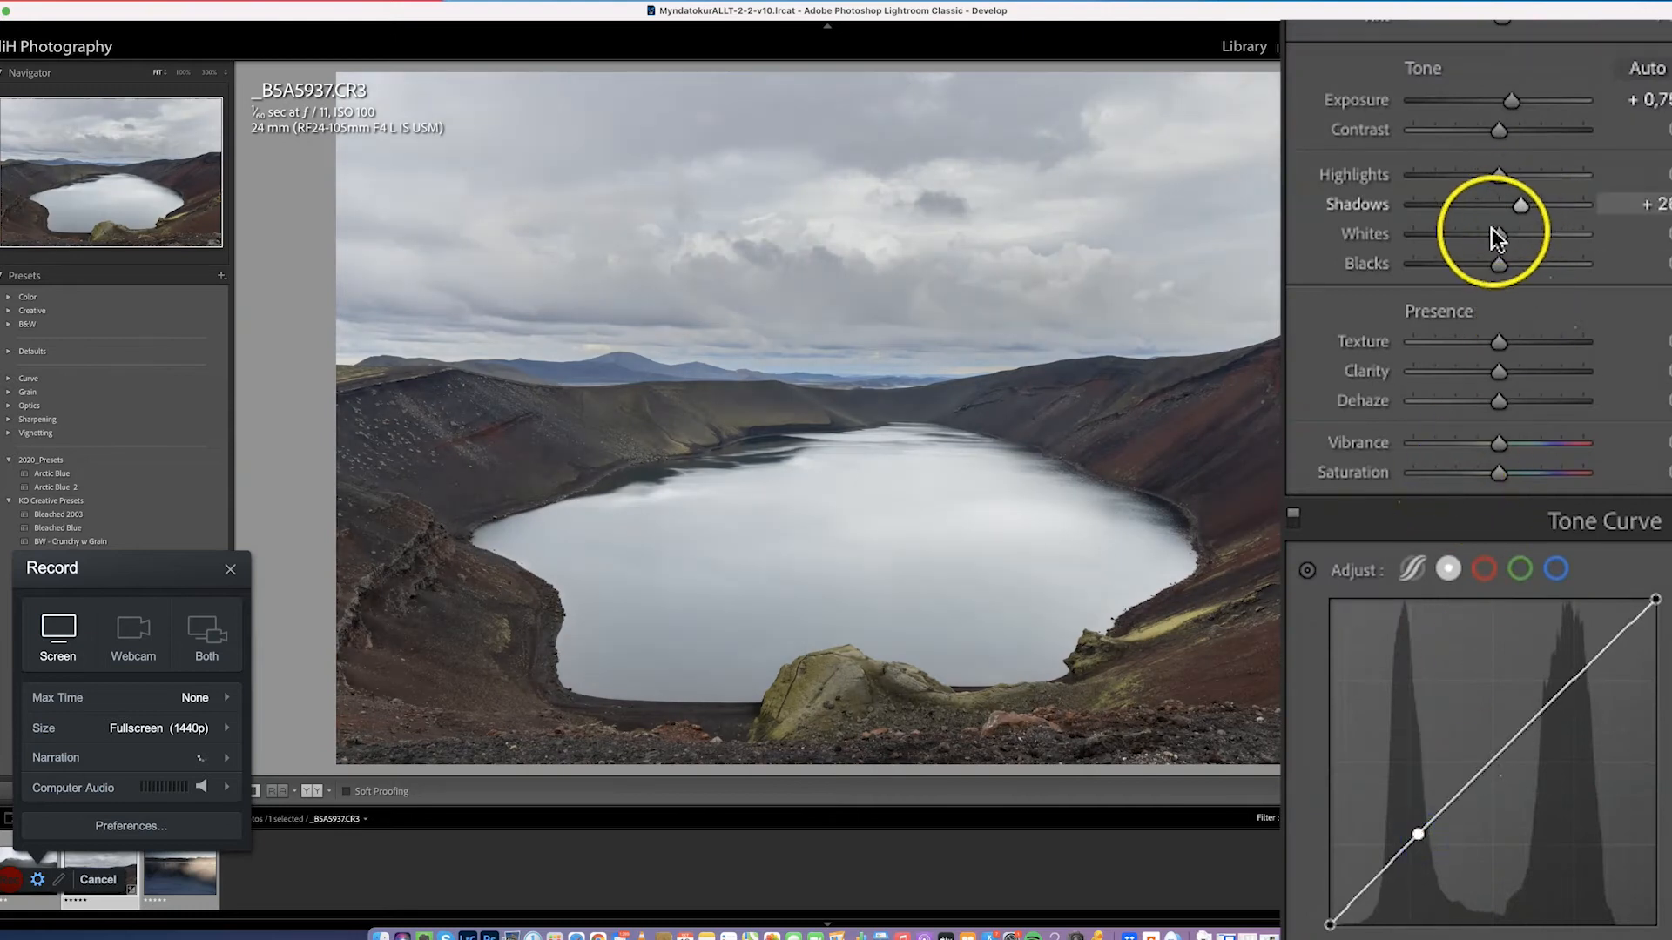
mouse_move(1497, 129)
mouse_down()
mouse_move(1534, 135)
mouse_move(1498, 133)
mouse_up()
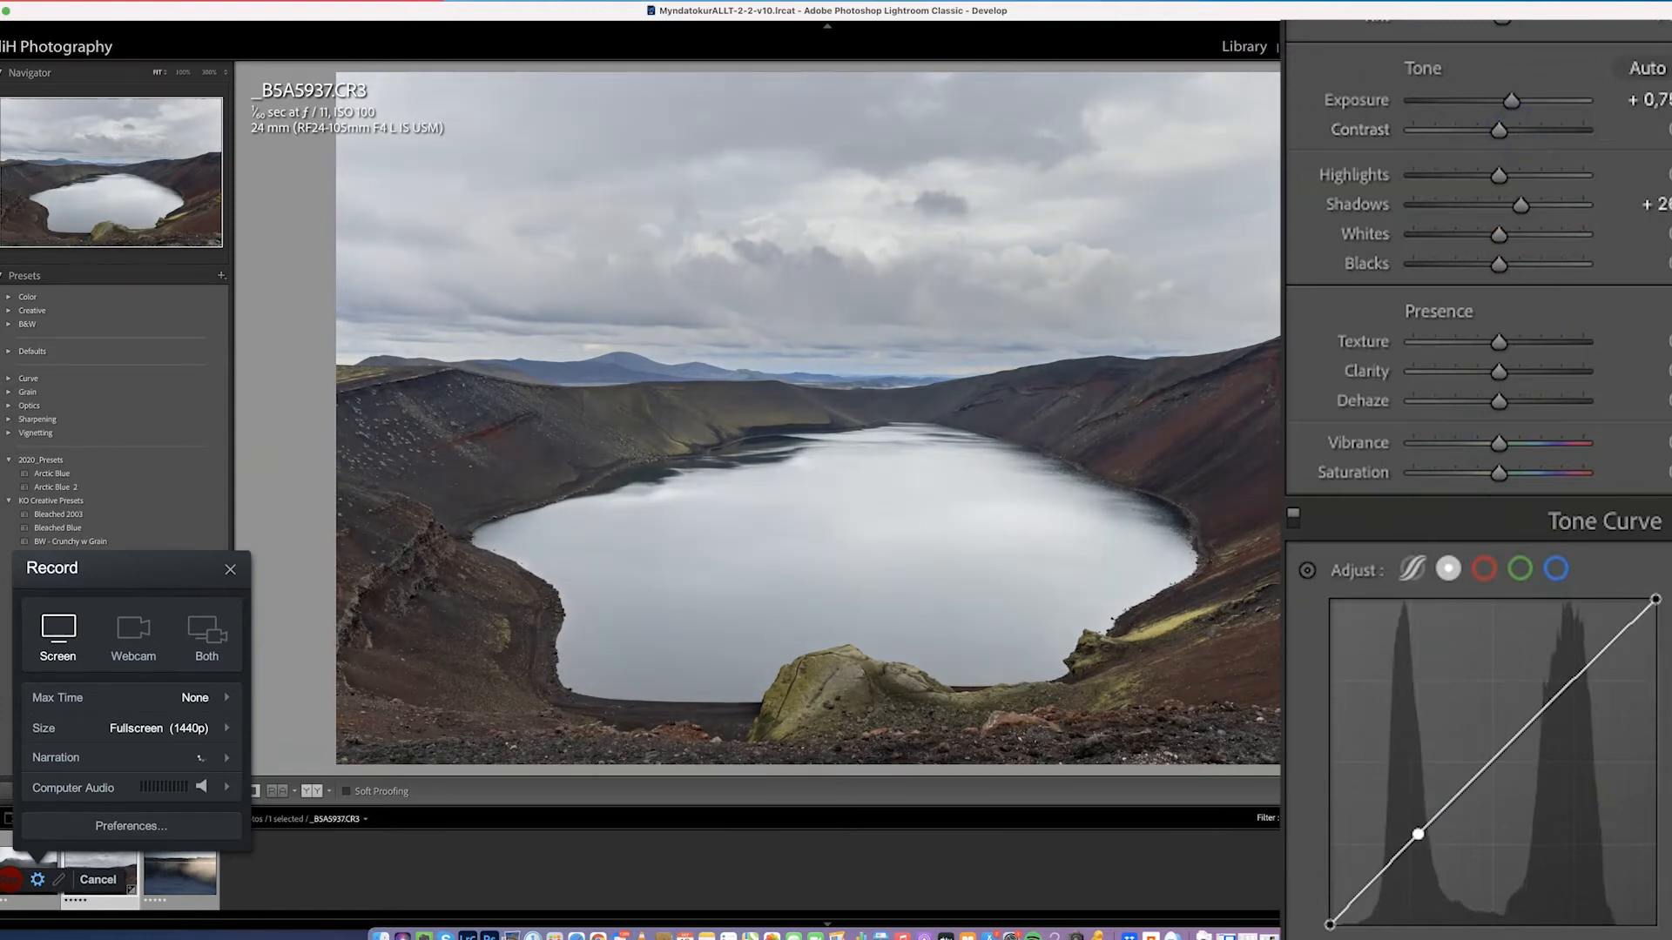
drag(1420, 836, 1425, 855)
drag(1546, 782, 1550, 709)
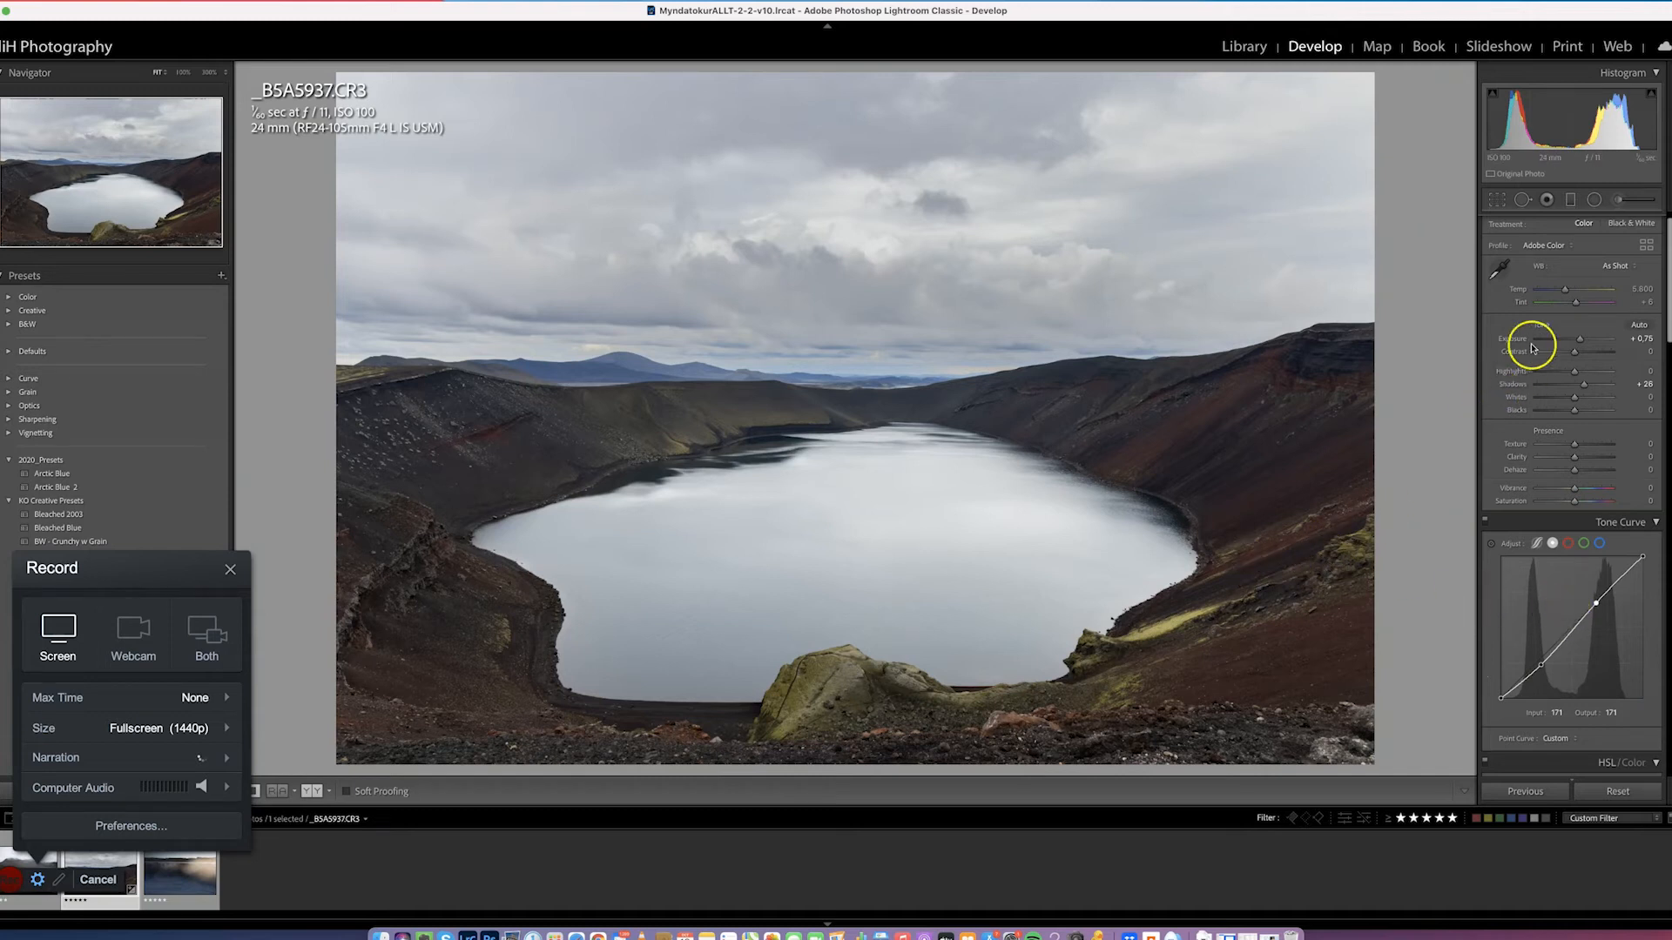
Set the sky graduated filter's exposure to −1.88 and adjust its blacks, and slightly lower the photo's overall exposure
click(1571, 200)
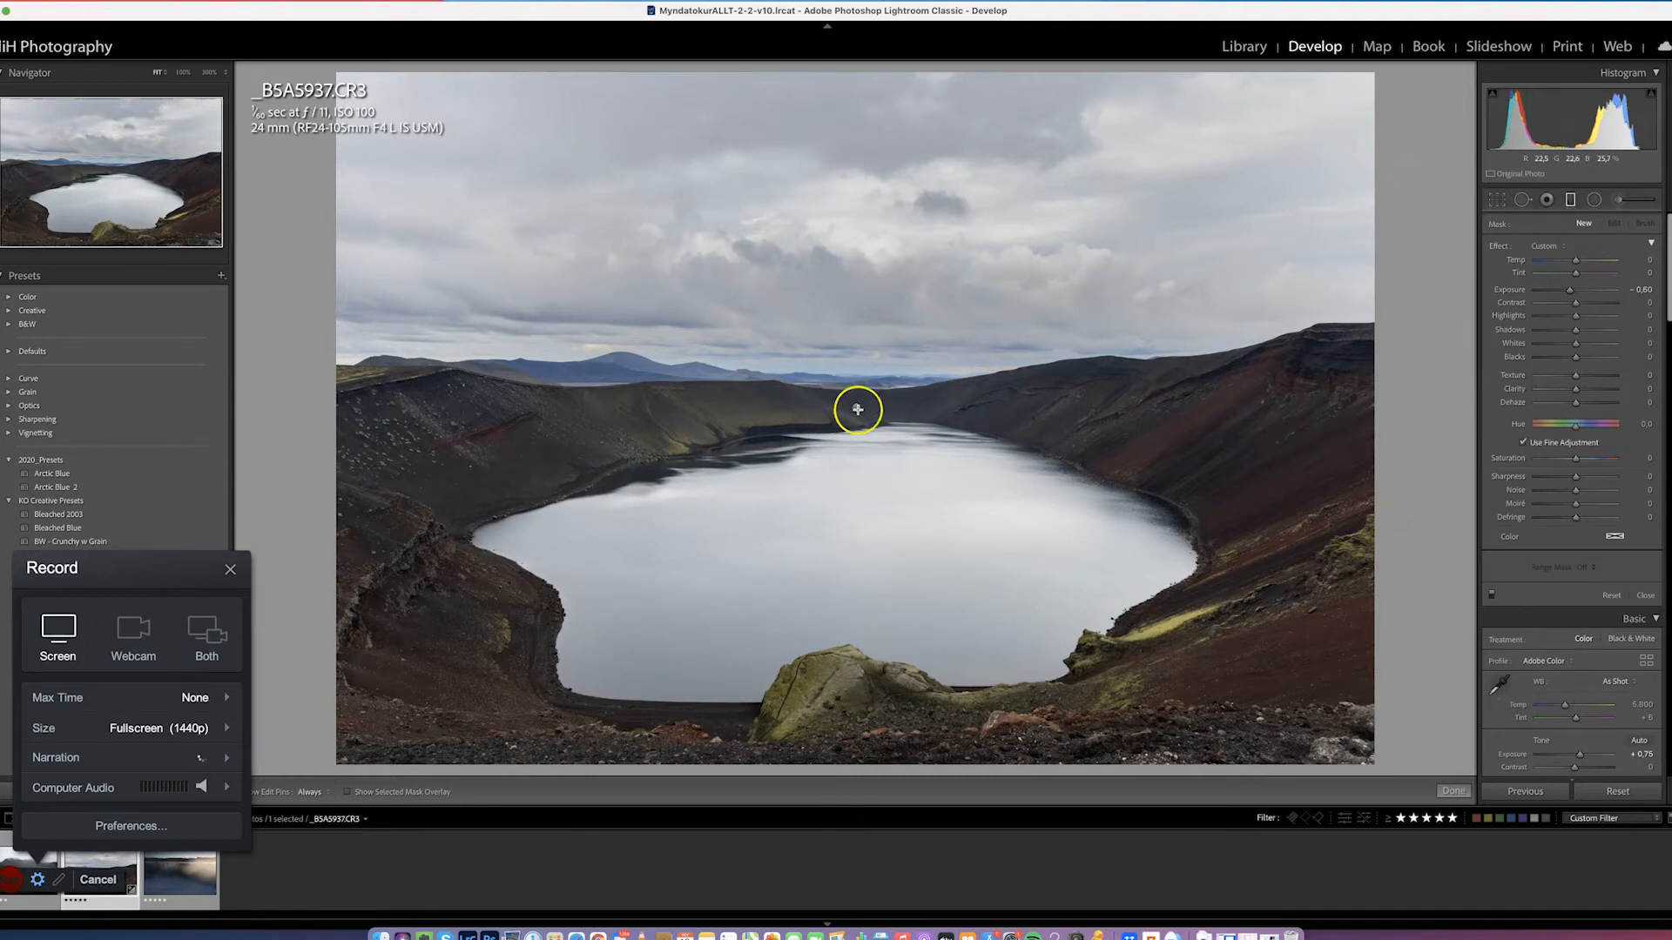
click(857, 411)
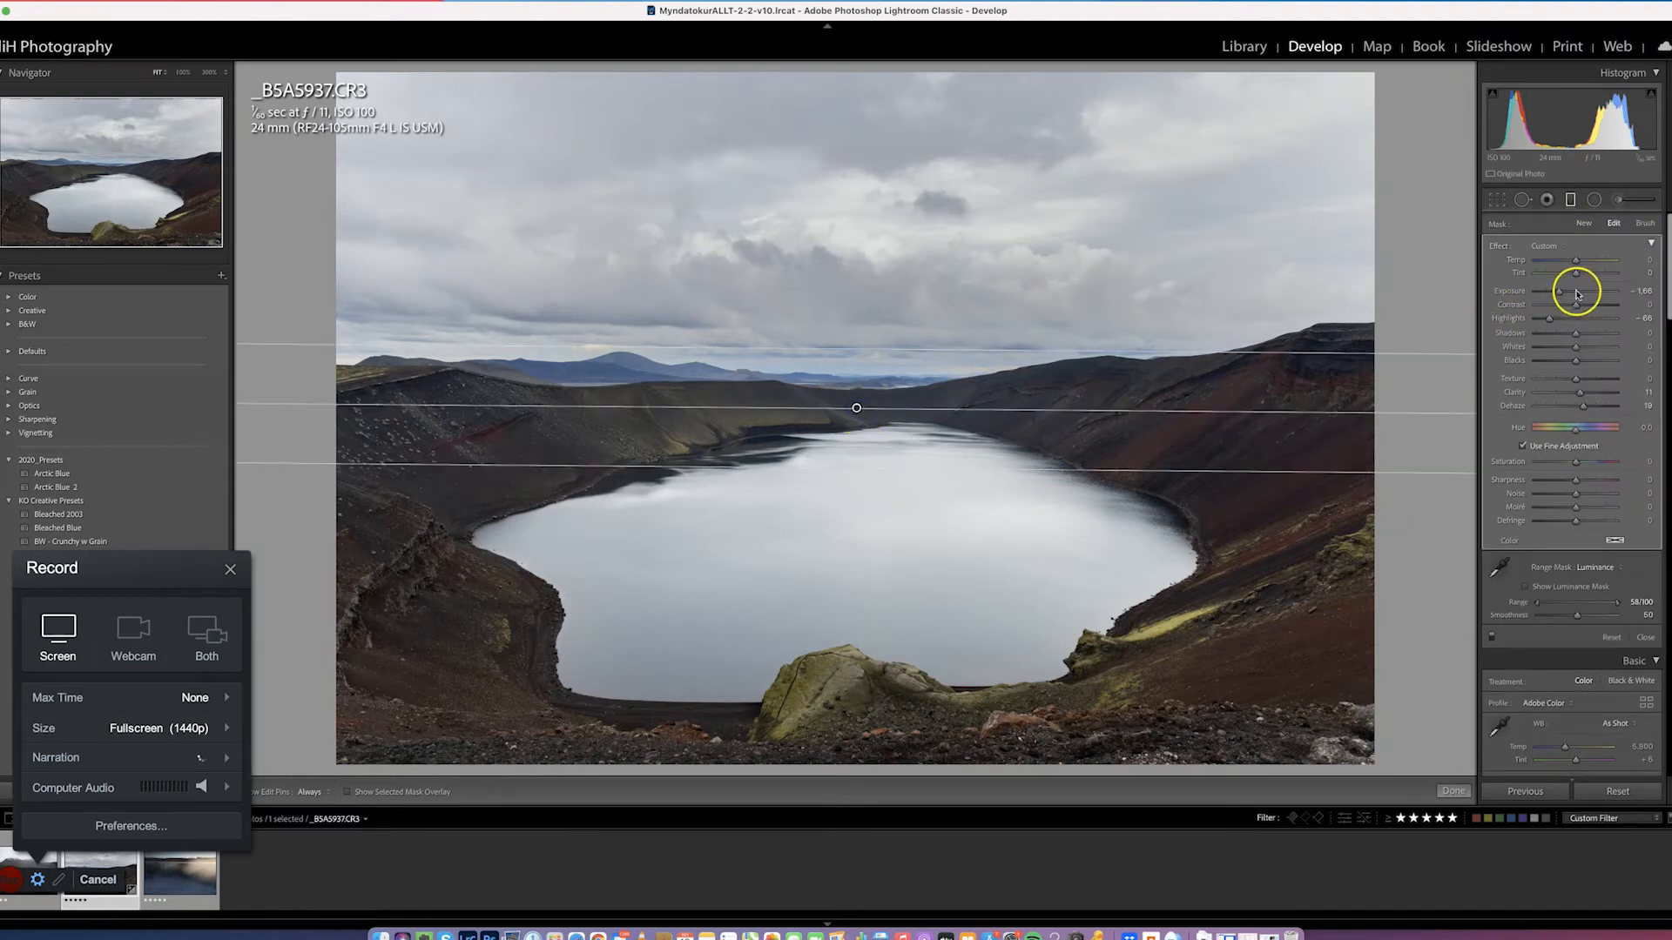
drag(1557, 293, 1557, 293)
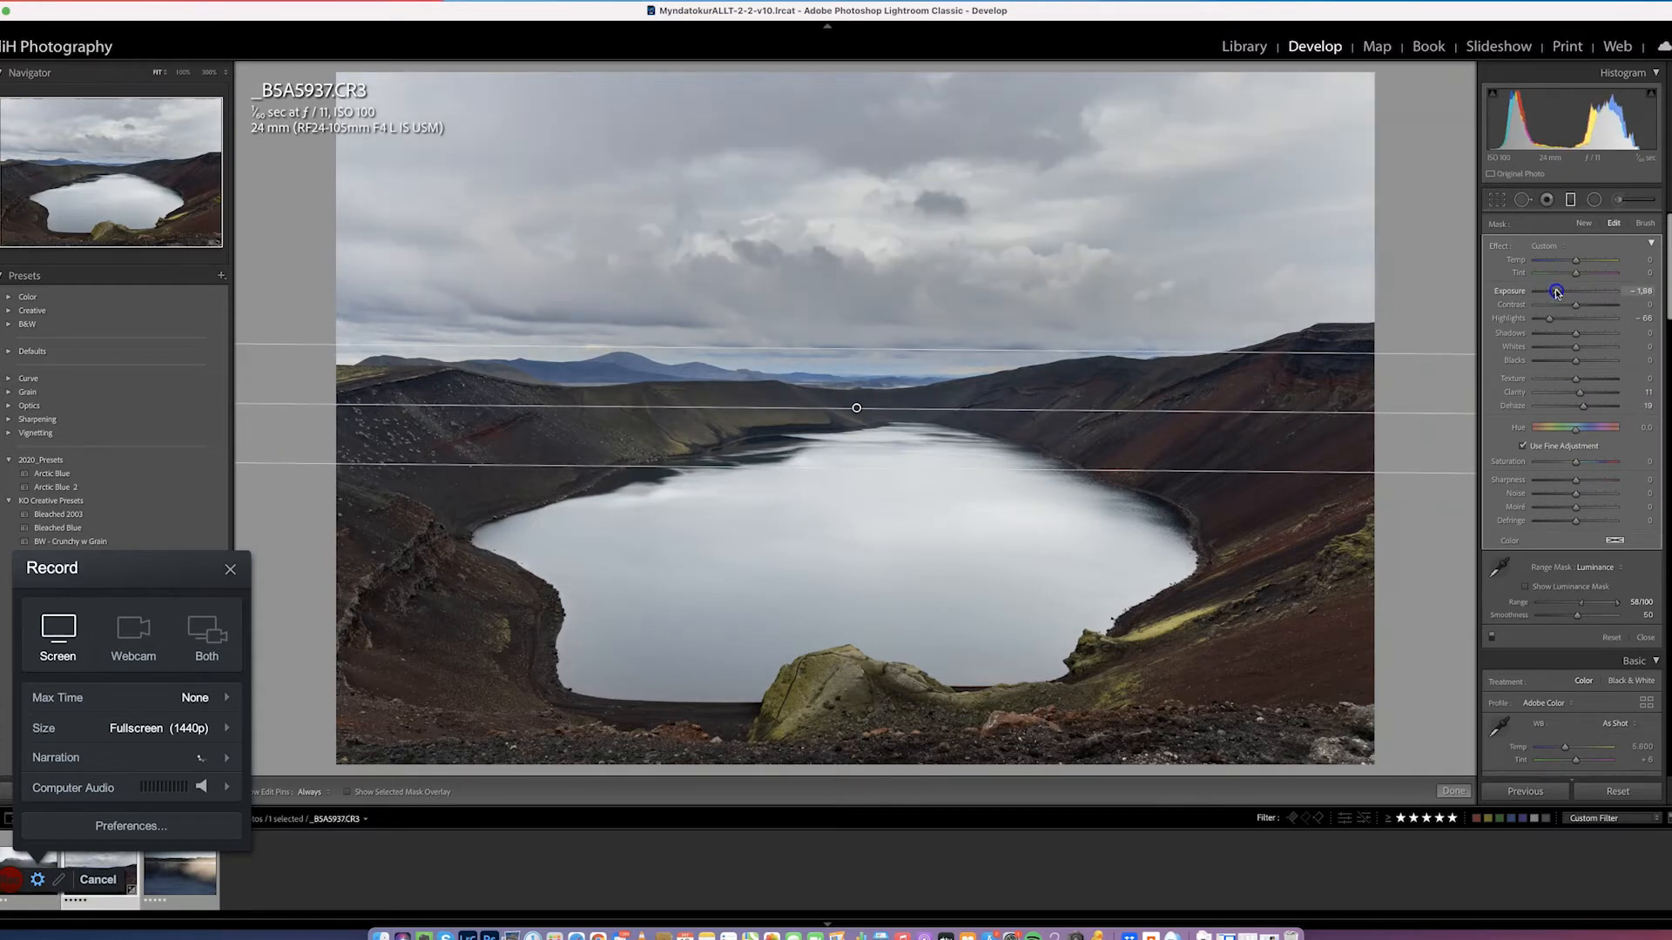
click(1575, 362)
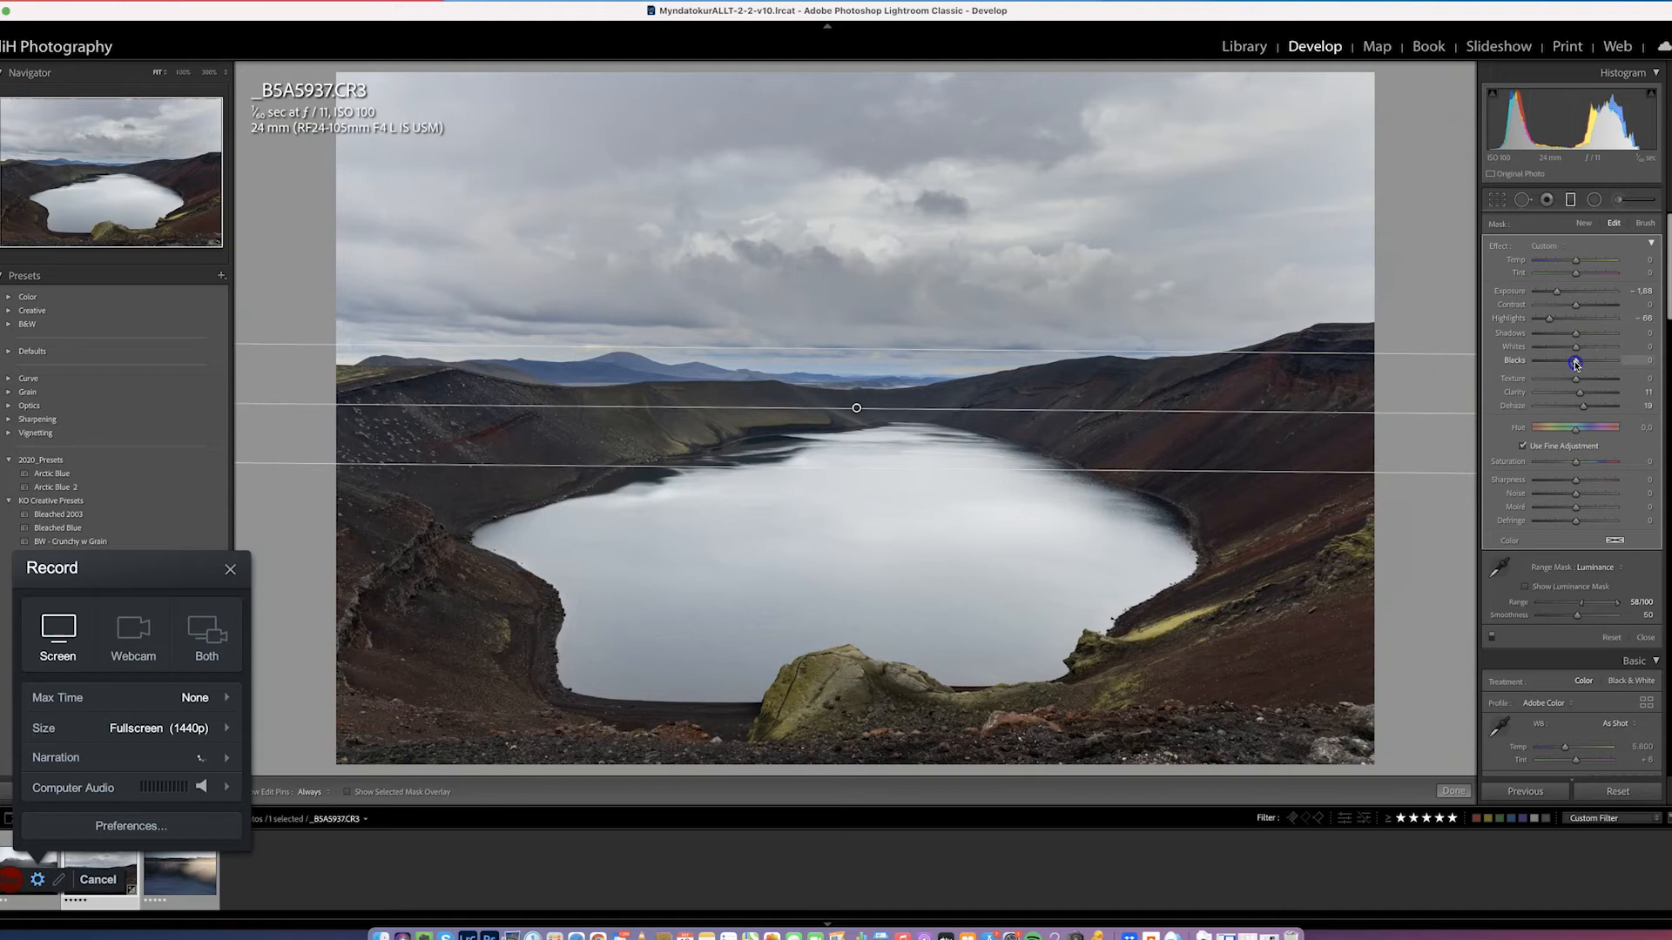
click(1571, 201)
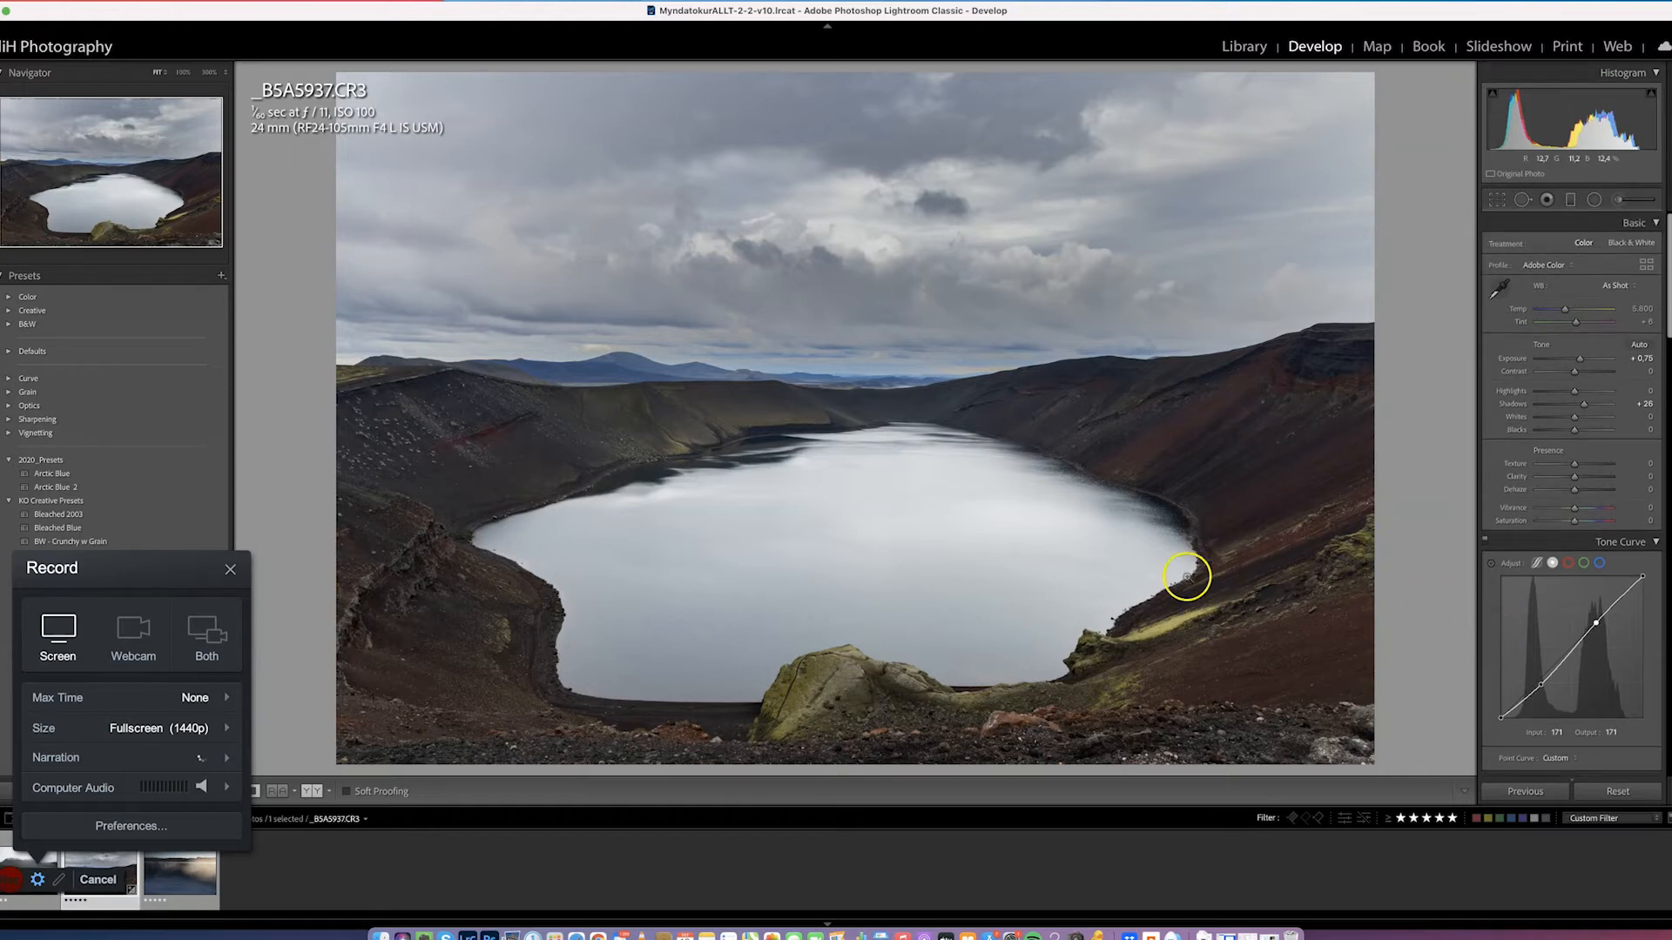
drag(1583, 360, 1578, 362)
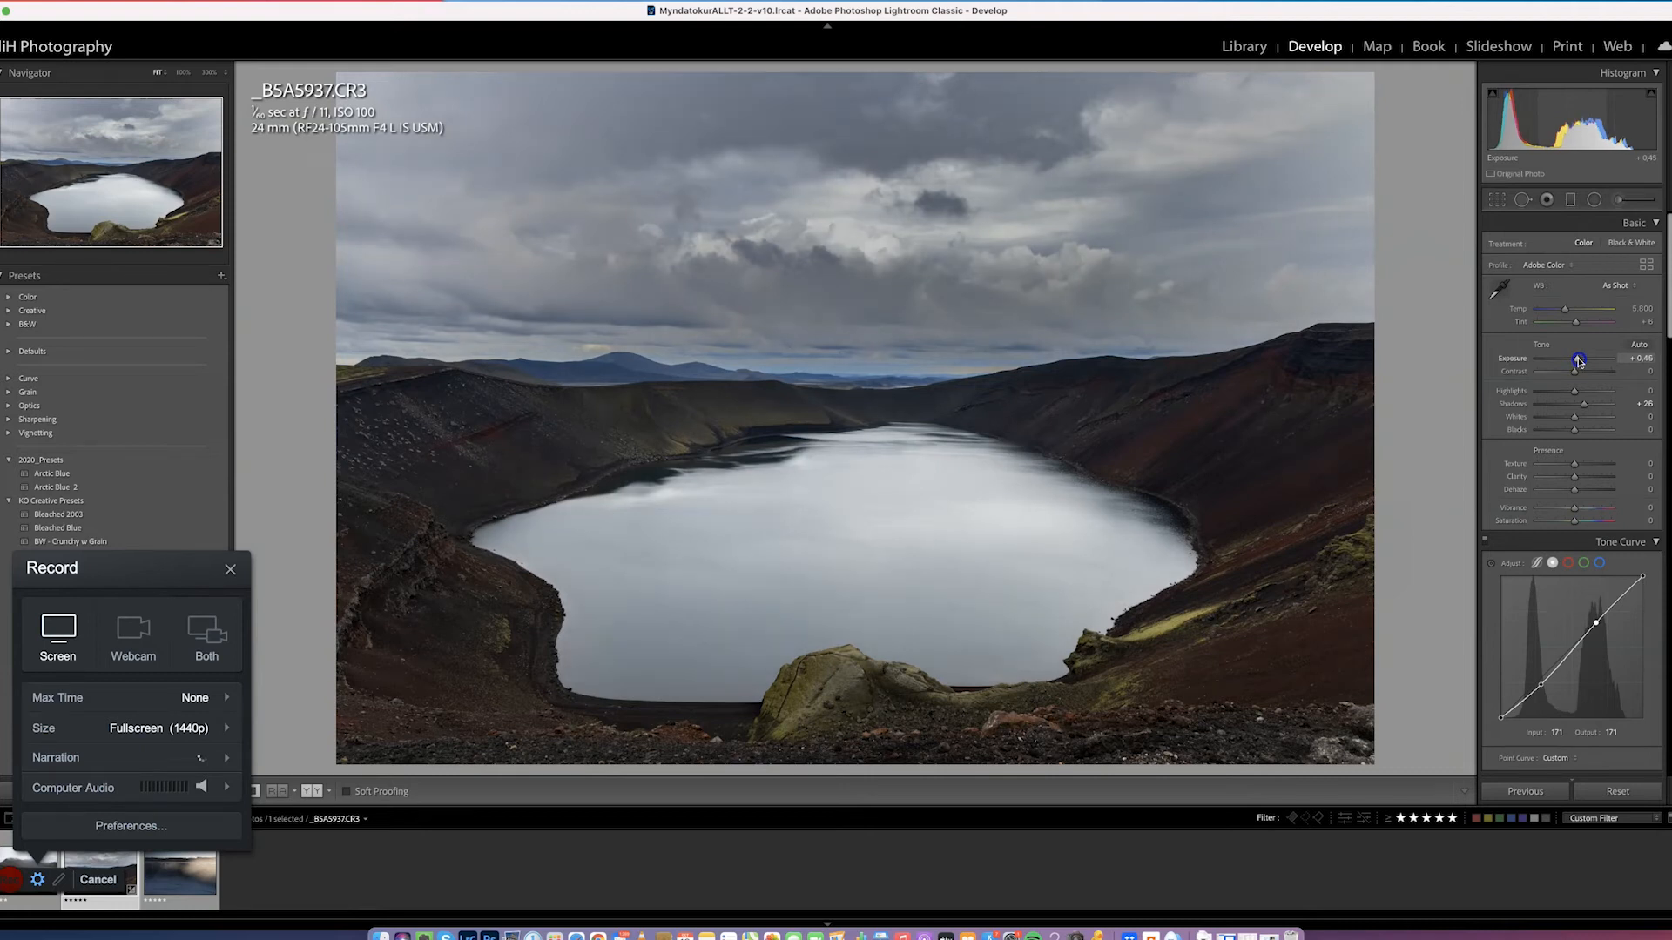
Paint over the crater slope beyond the lake's right shore with an adjustment brush at exposure 1.14
scroll(1493, 462, down, 9)
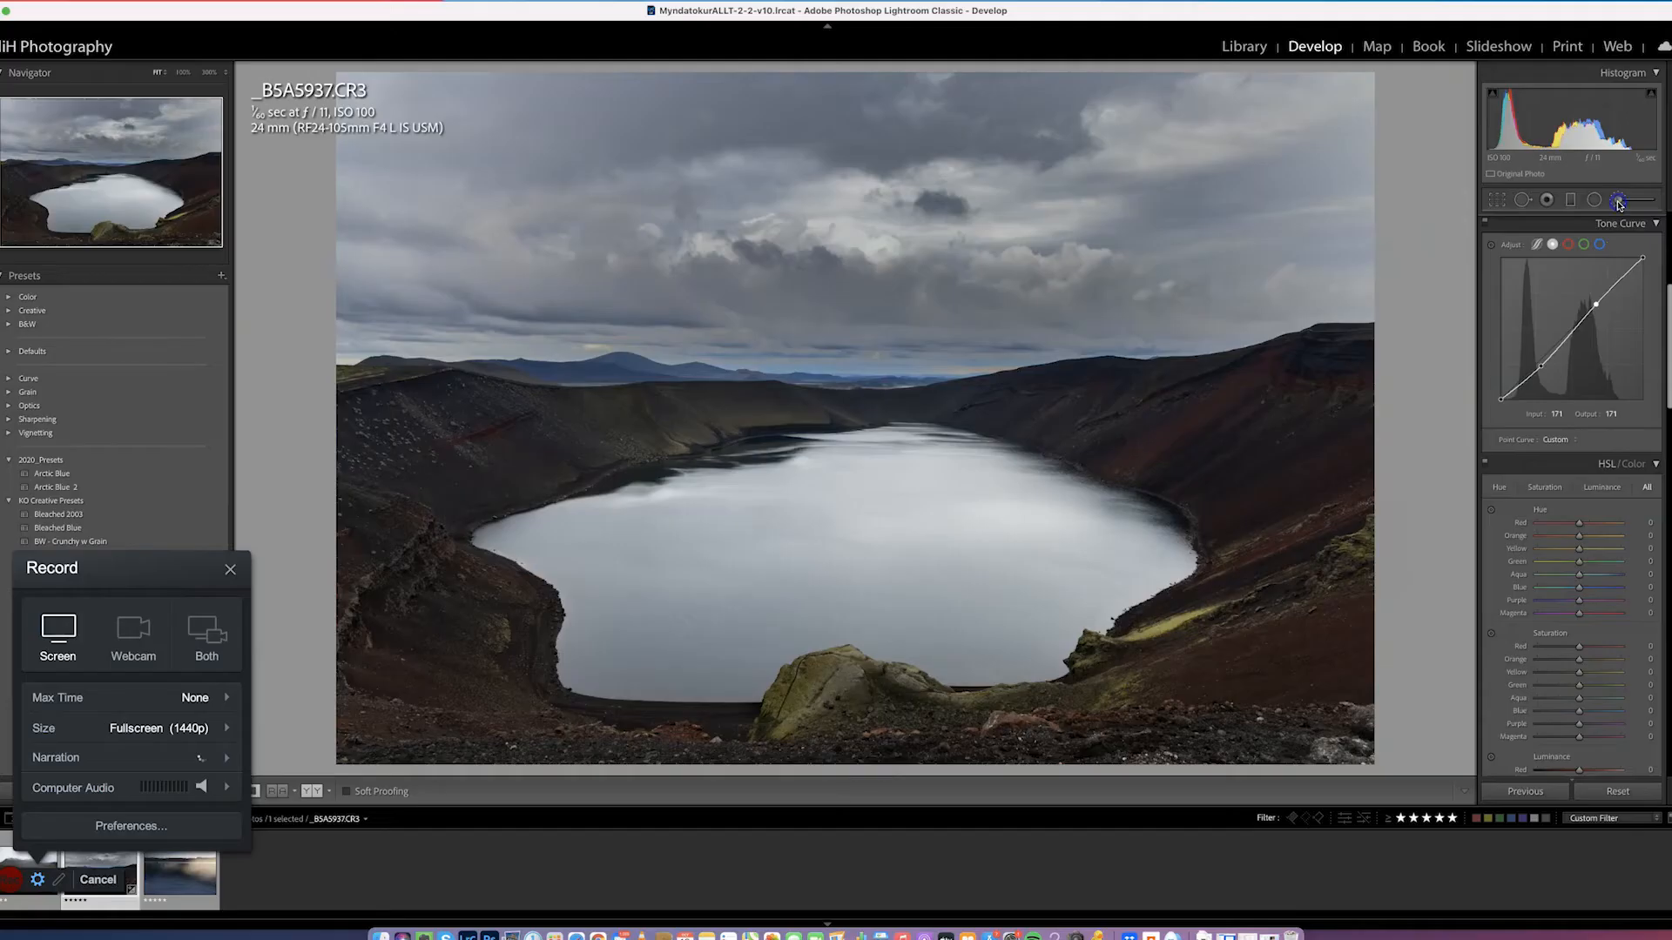
click(1553, 192)
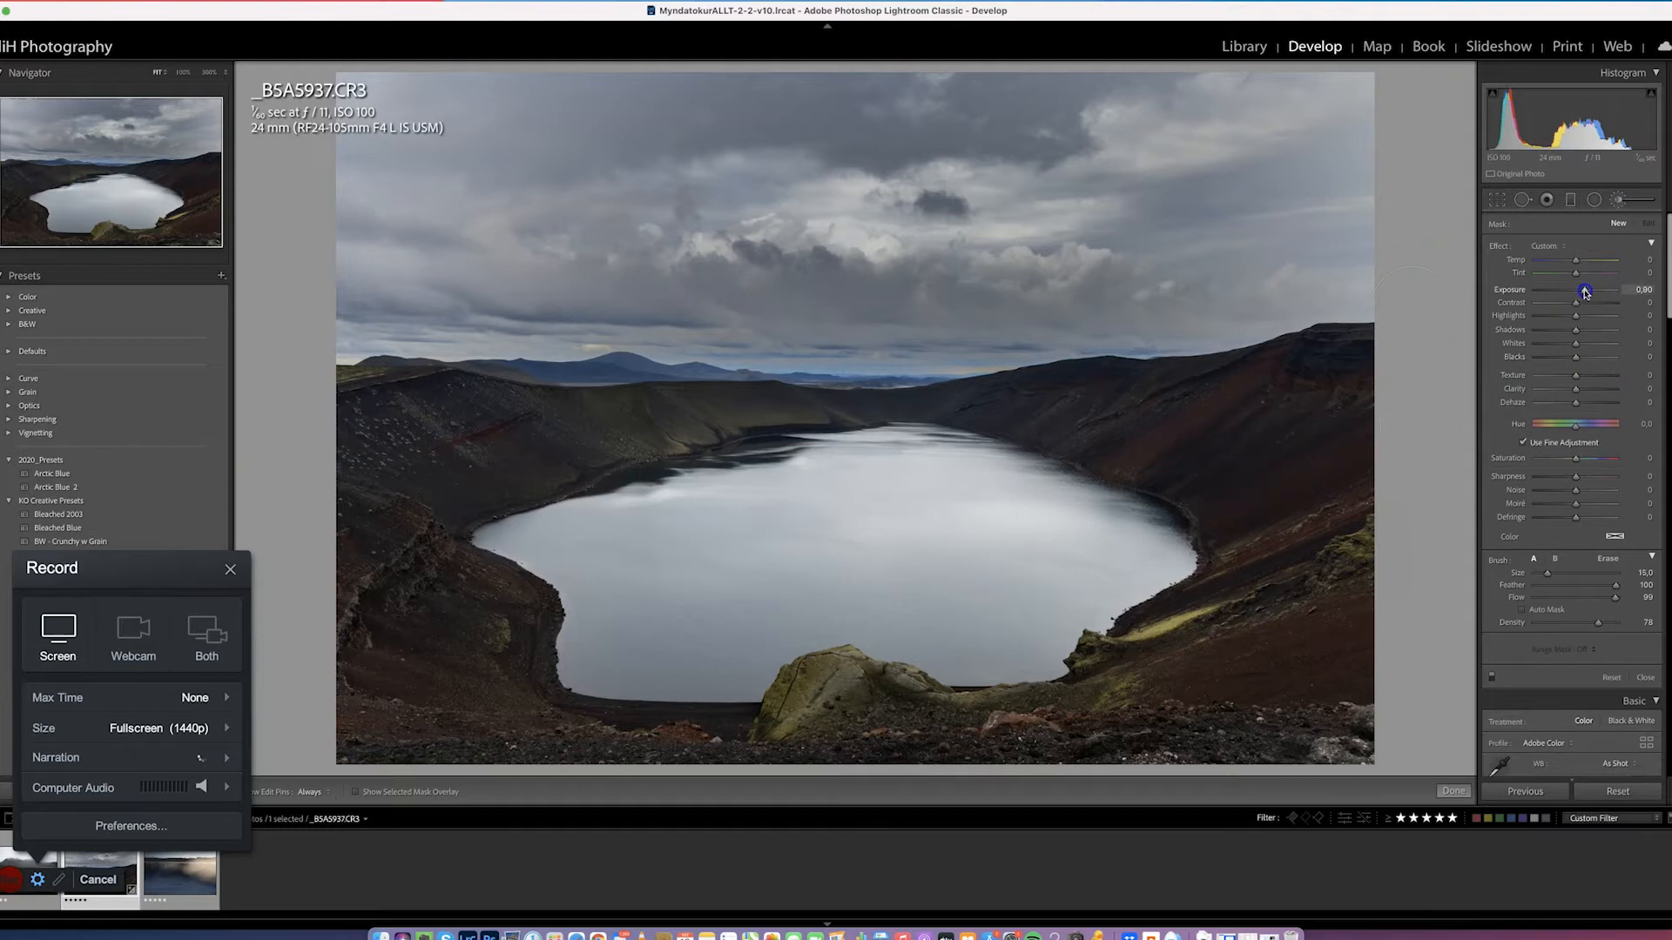
drag(1586, 291, 1585, 291)
mouse_move(1267, 460)
mouse_down()
mouse_move(1204, 434)
mouse_move(1083, 430)
mouse_move(1201, 429)
mouse_move(1210, 403)
mouse_move(1144, 404)
mouse_move(1271, 549)
mouse_move(1245, 557)
mouse_move(1351, 496)
mouse_move(1023, 412)
mouse_move(1045, 421)
mouse_up()
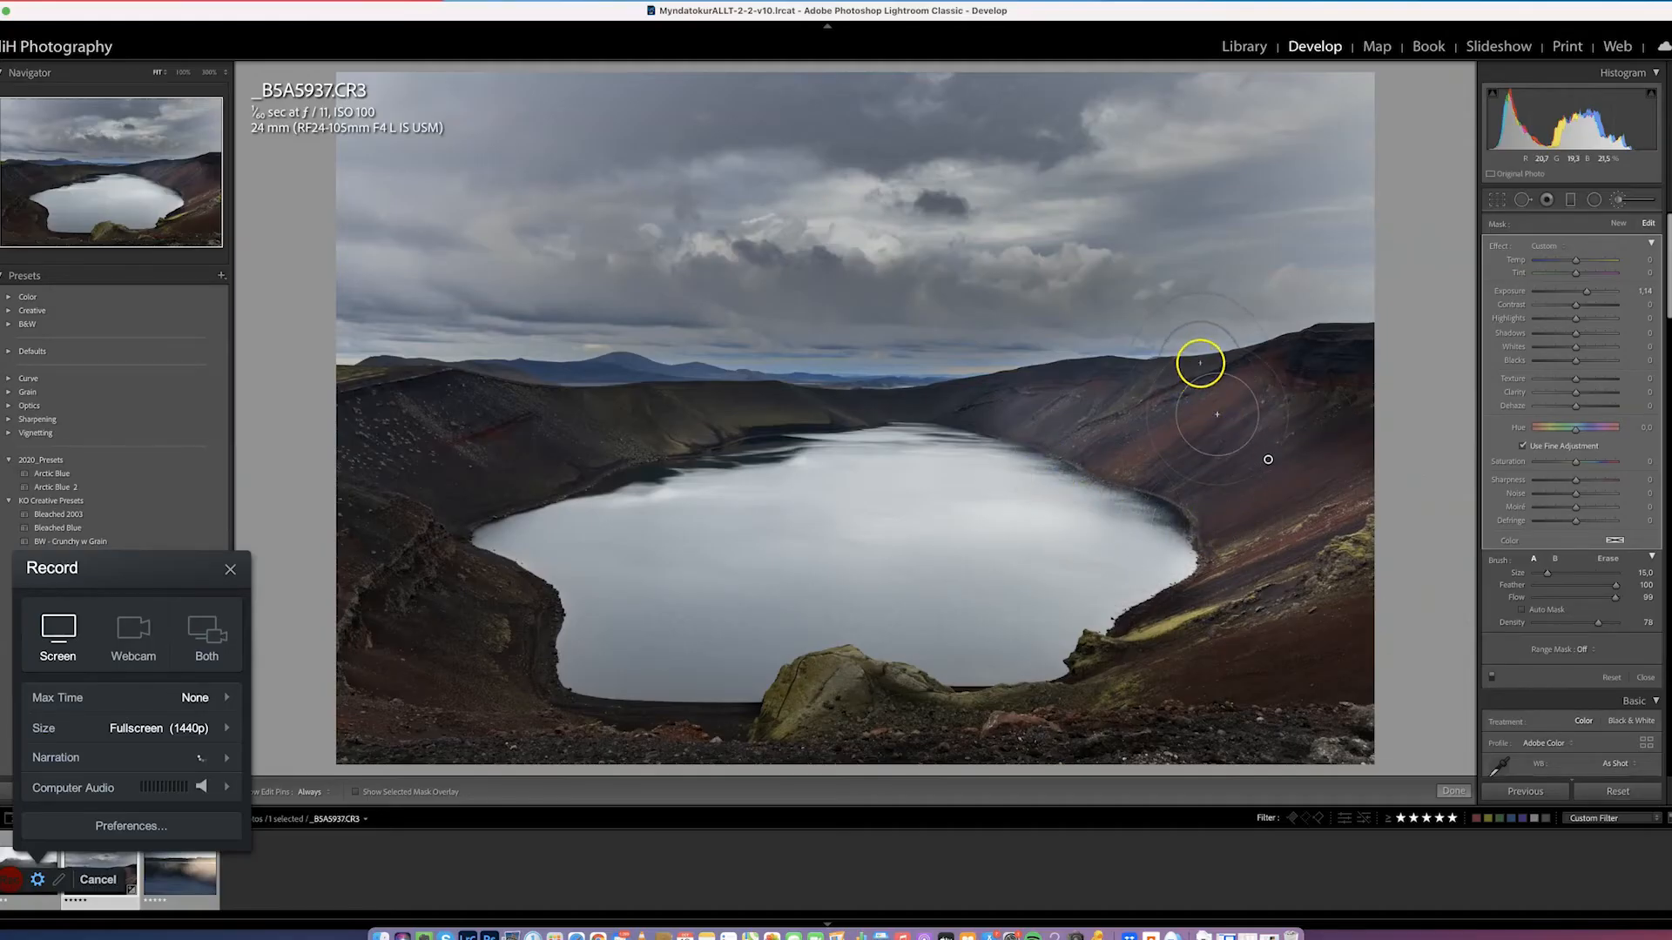
Limit the crater slope brush to a luminance range of 5–57, and set its whites to 60 and exposure to 0.59
click(1582, 653)
click(1599, 679)
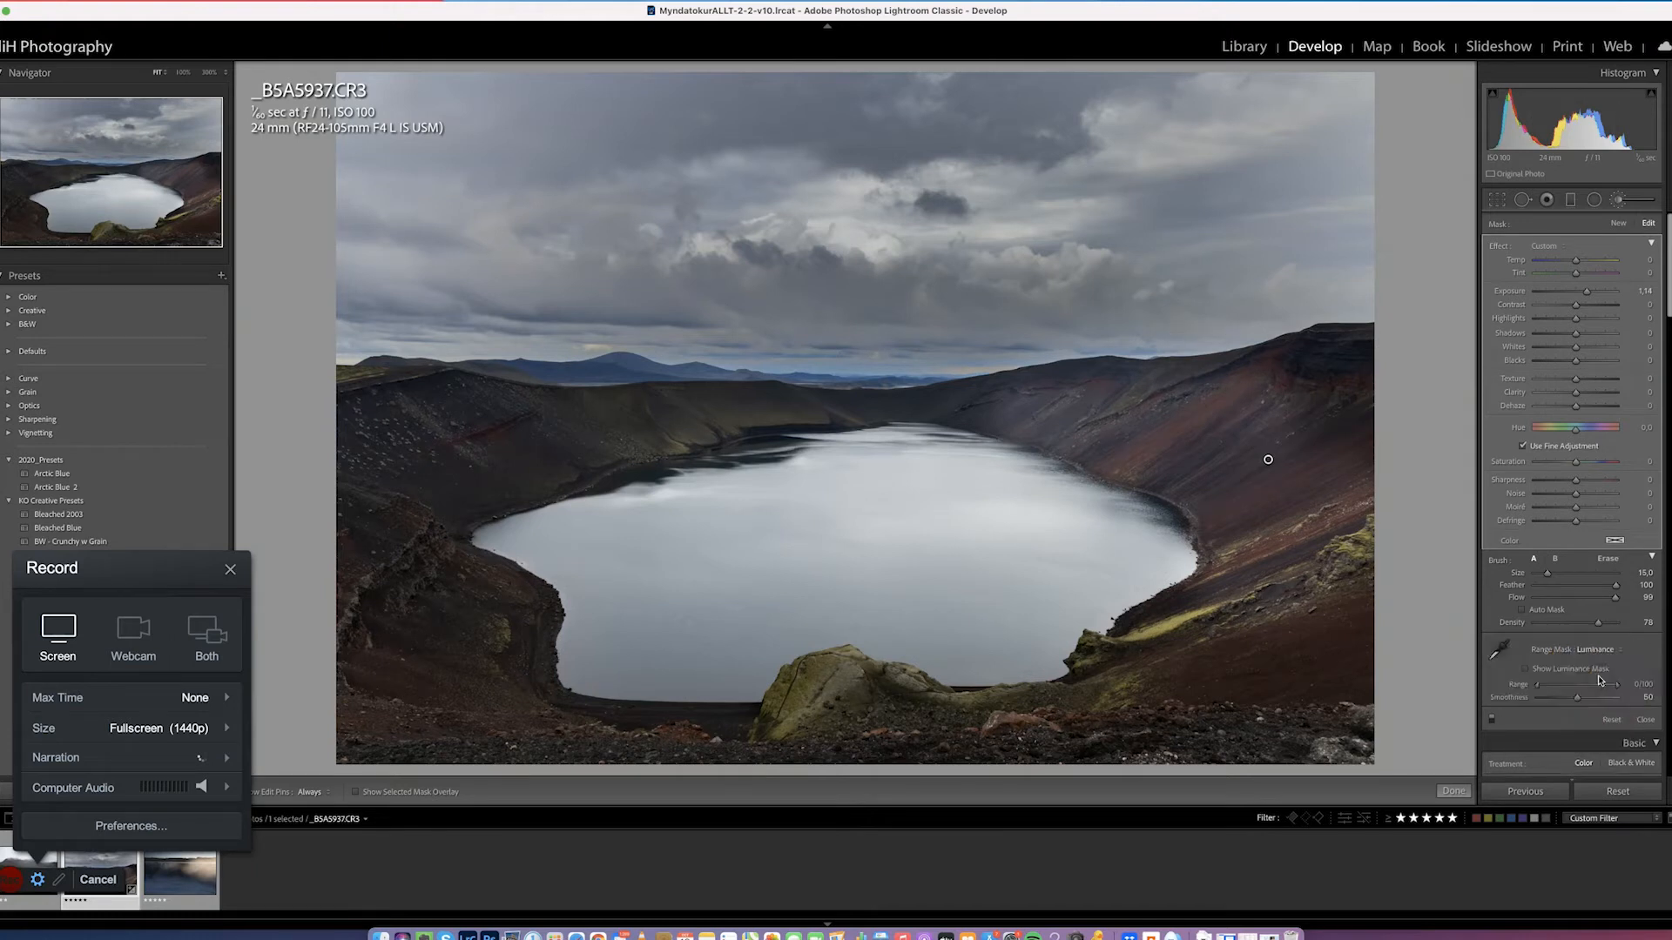
click(1527, 670)
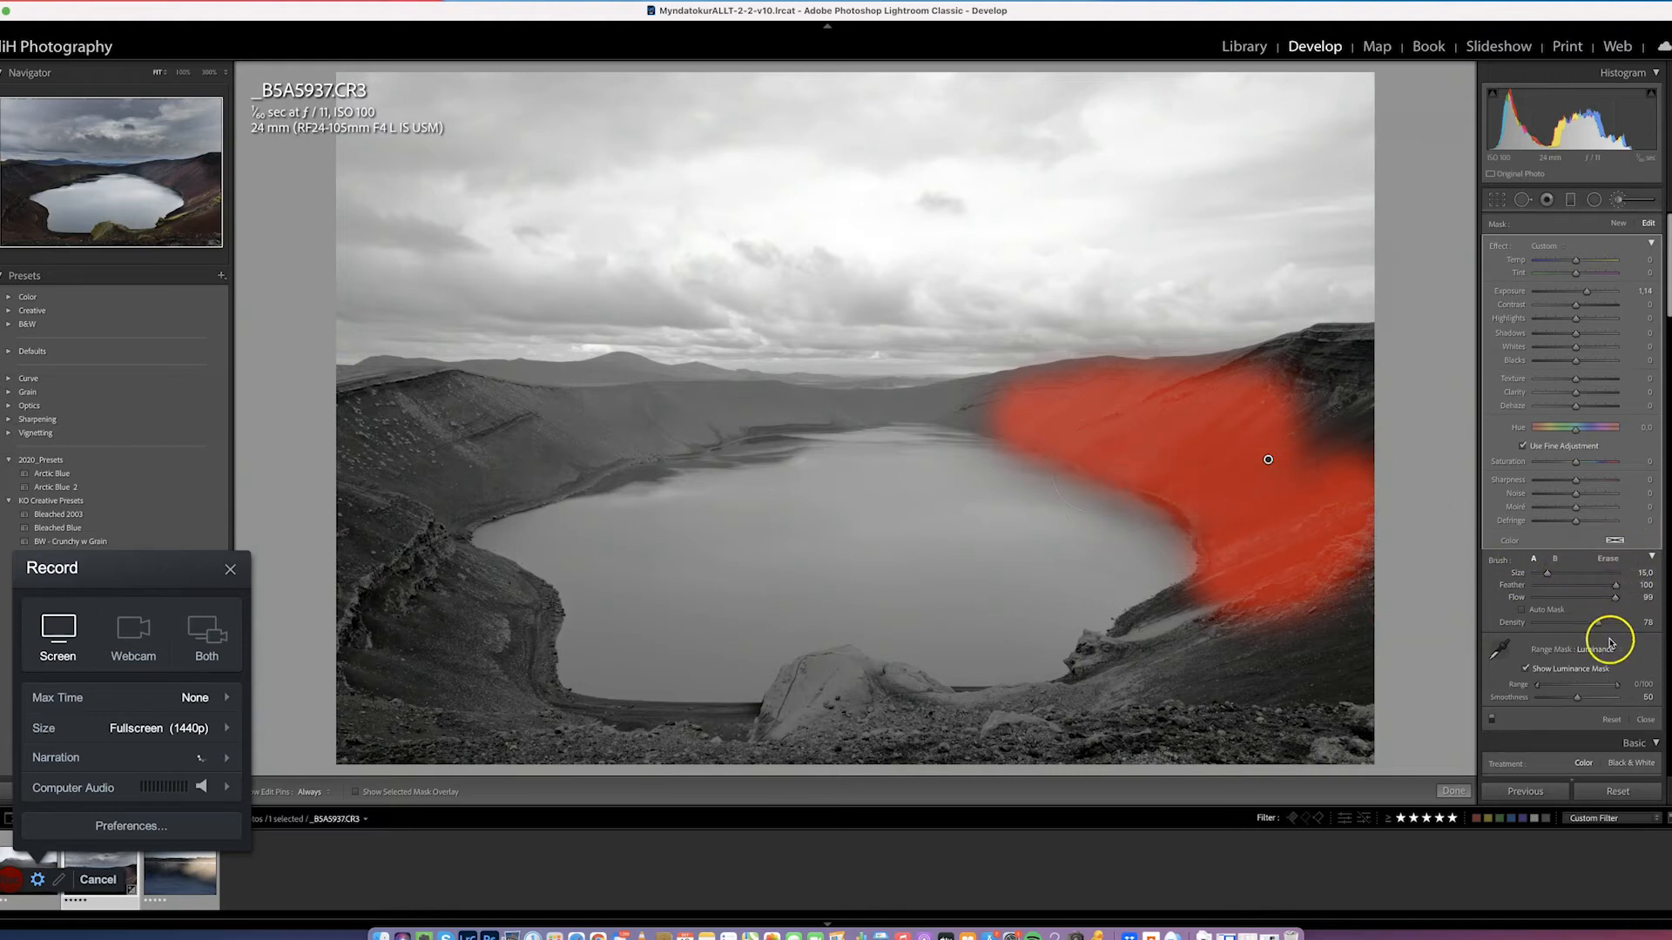
drag(1616, 685, 1583, 688)
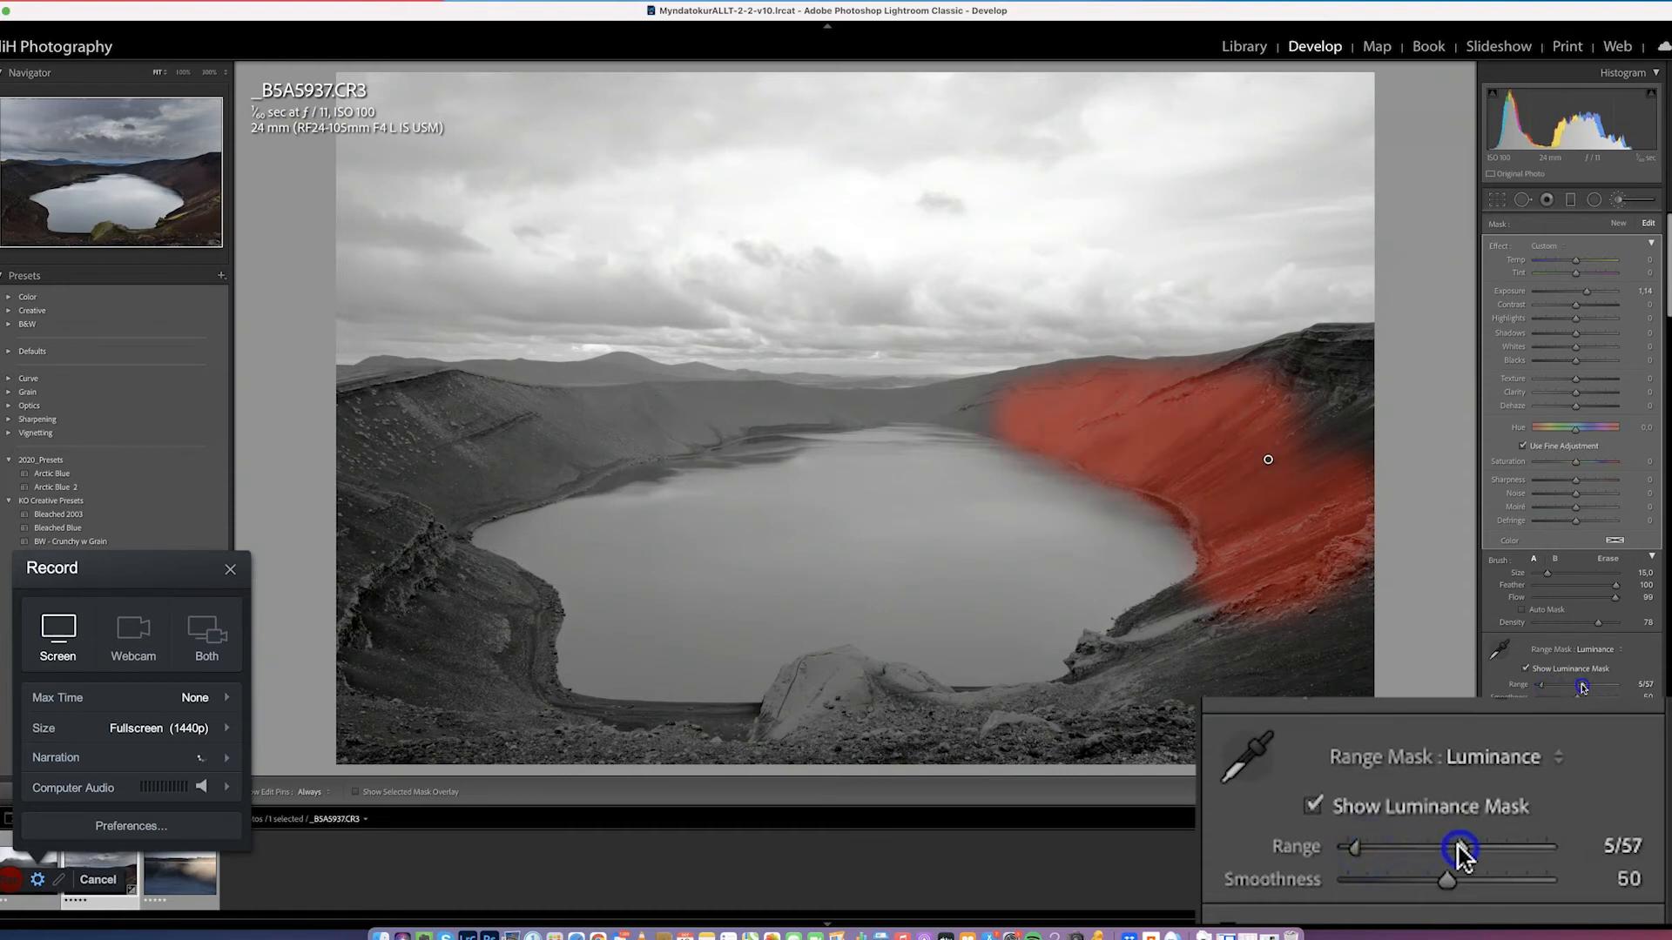
click(1541, 667)
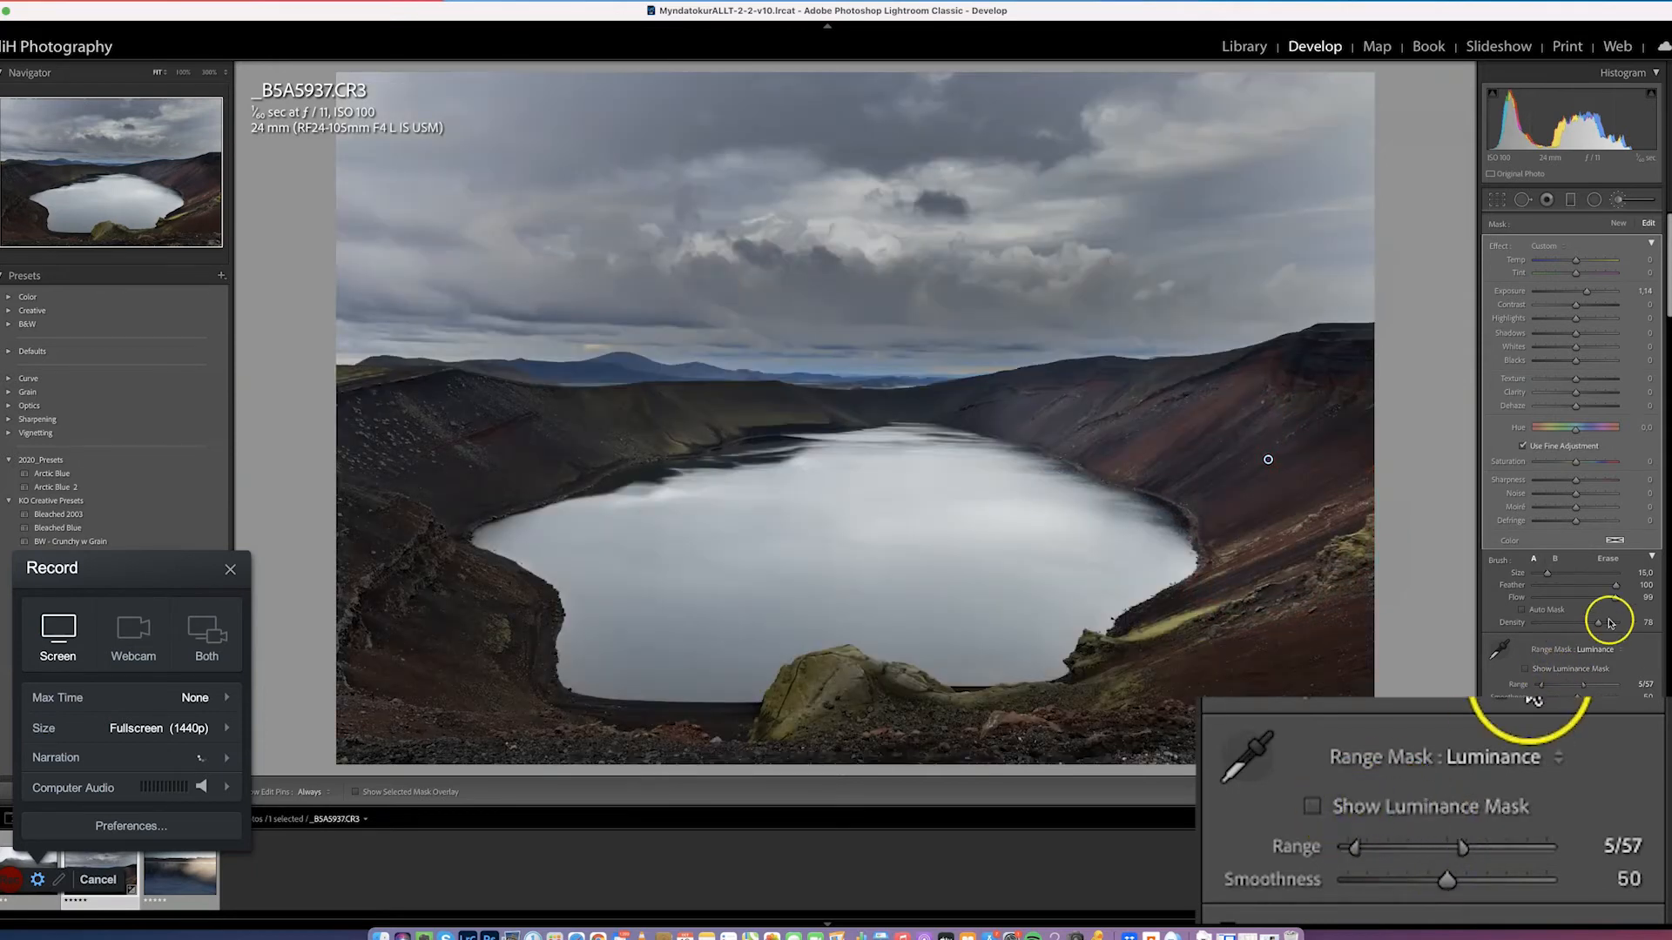
drag(1590, 297, 1580, 293)
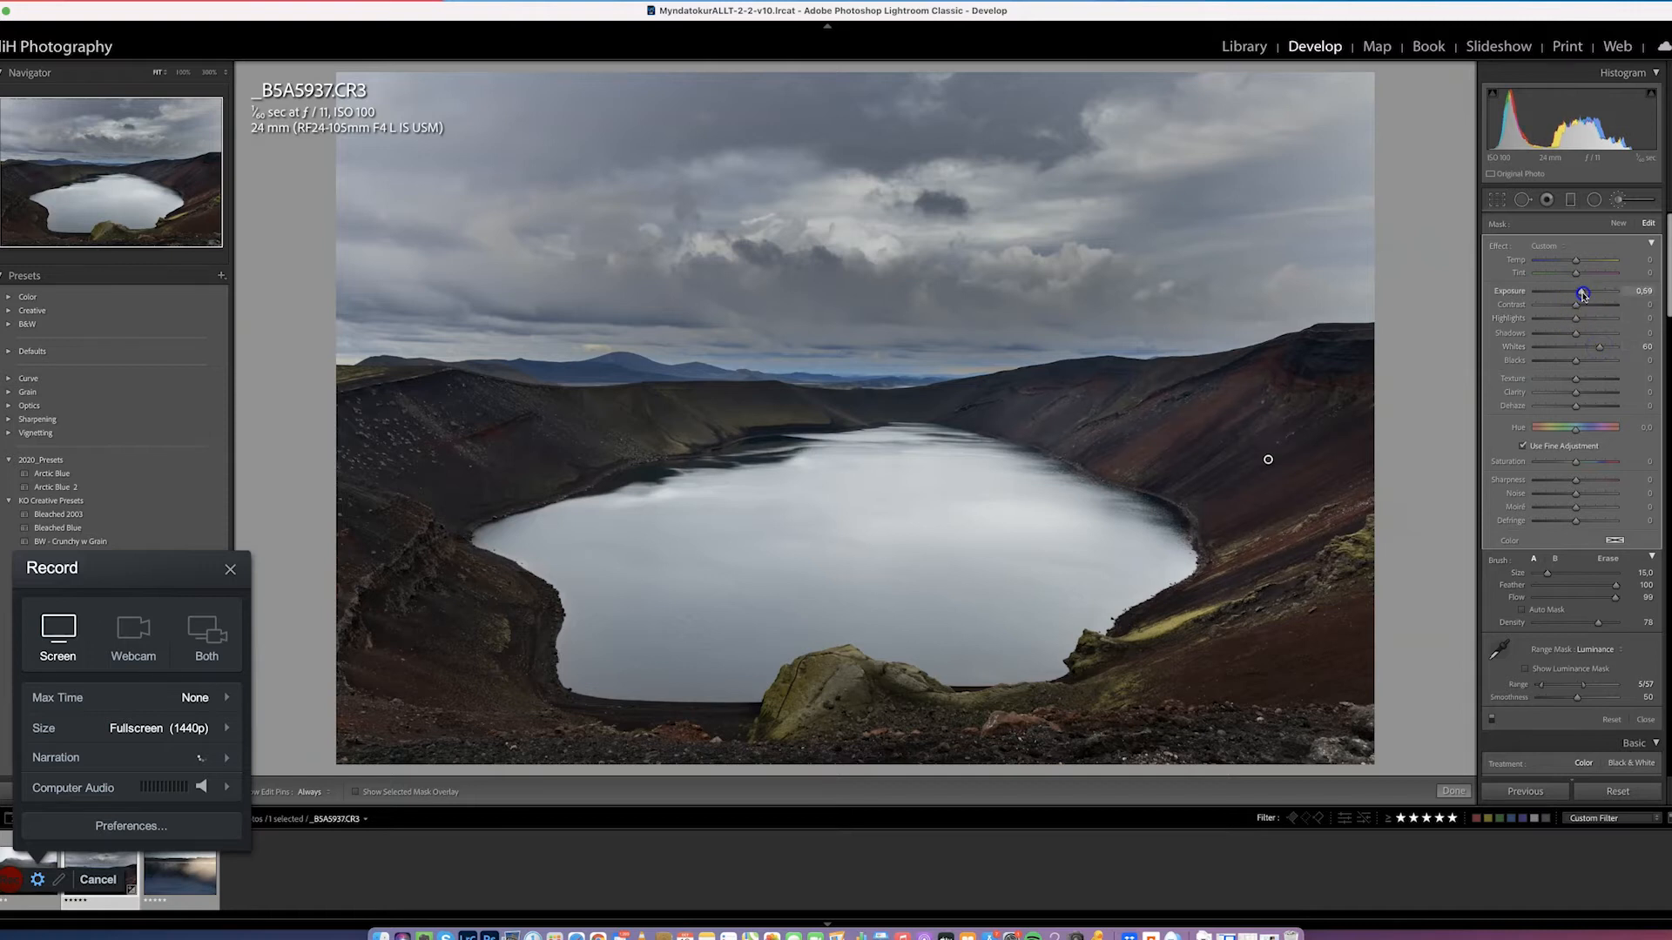
click(1621, 207)
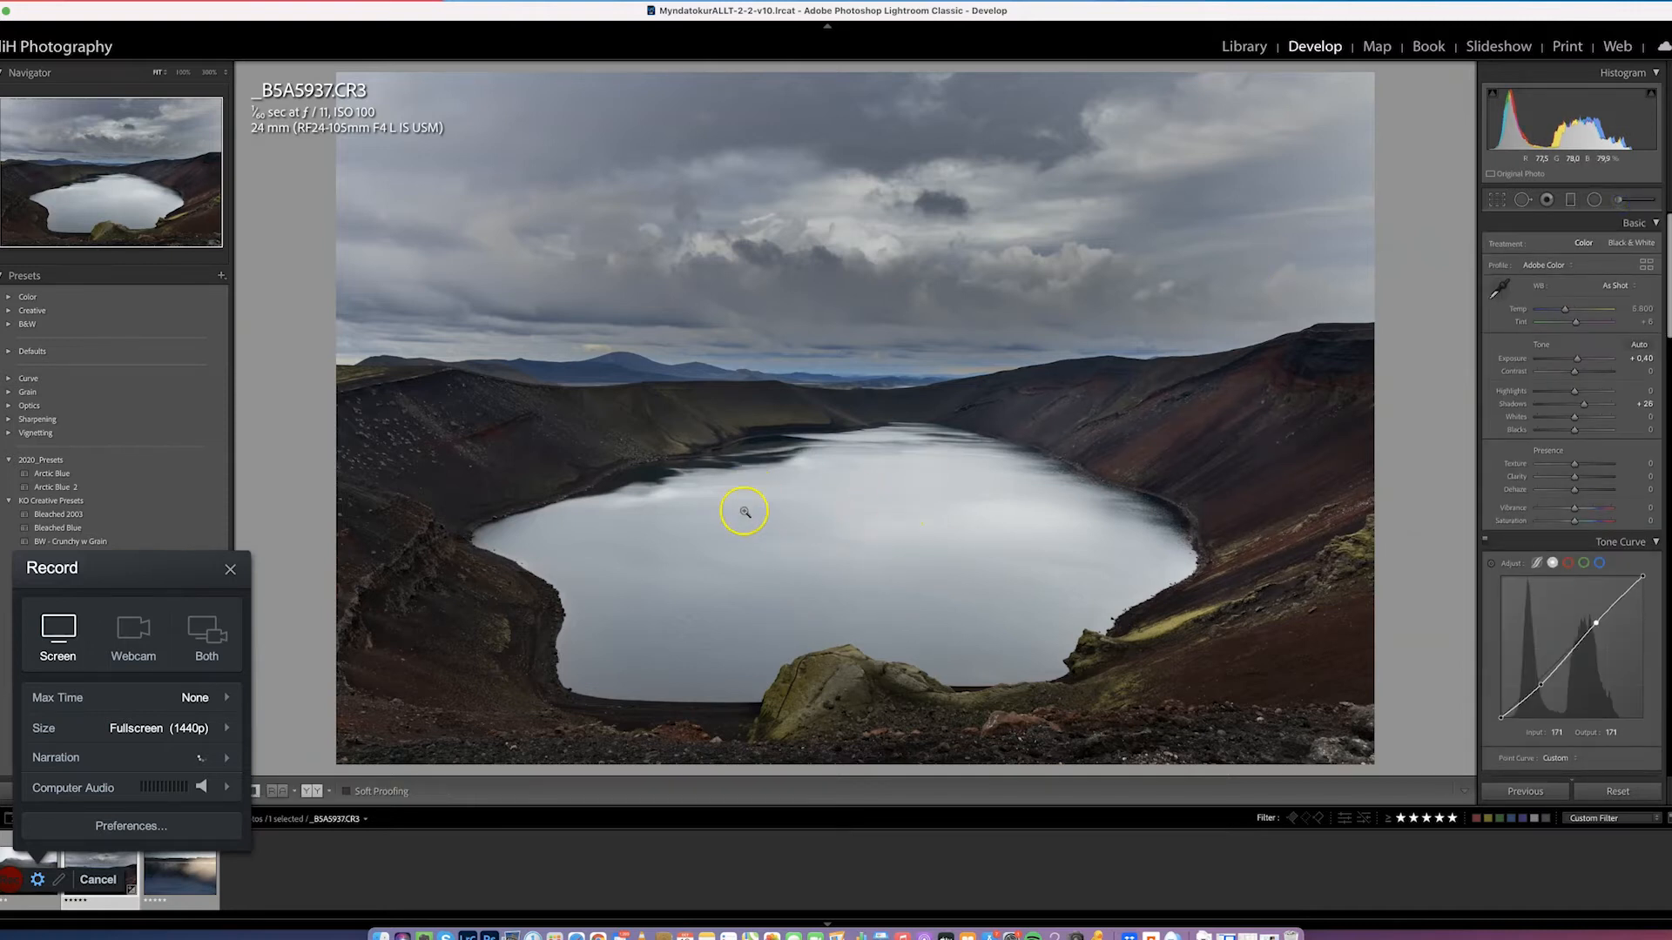
Paint over the lake surface with a new adjustment brush at exposure −0.71
click(1618, 202)
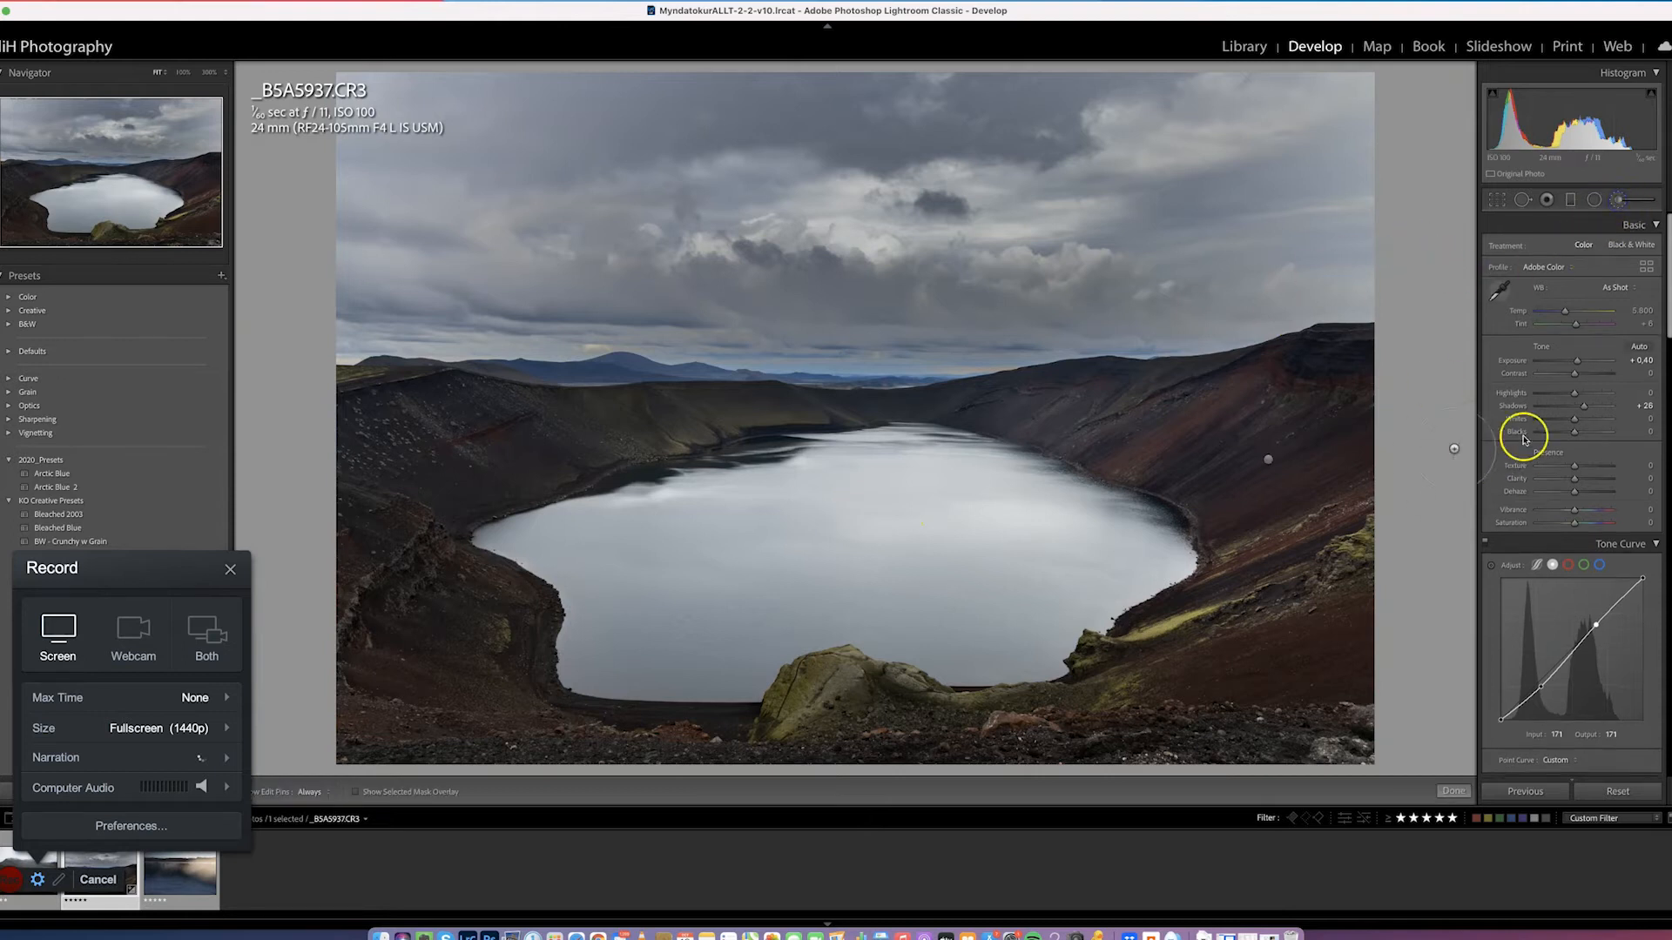
drag(1568, 291, 1567, 291)
mouse_move(904, 481)
mouse_down()
mouse_move(861, 474)
mouse_move(916, 467)
mouse_move(1119, 535)
mouse_move(1069, 579)
mouse_move(1015, 541)
mouse_move(861, 512)
mouse_move(849, 484)
mouse_move(786, 473)
mouse_move(744, 499)
mouse_move(581, 522)
mouse_move(768, 478)
mouse_move(890, 478)
mouse_move(871, 499)
mouse_move(611, 522)
mouse_move(559, 547)
mouse_up()
mouse_move(577, 630)
mouse_down()
mouse_move(729, 684)
mouse_move(851, 635)
mouse_move(1017, 651)
mouse_move(1142, 533)
mouse_move(1171, 559)
mouse_move(1150, 531)
mouse_move(959, 472)
mouse_move(924, 532)
mouse_move(741, 559)
mouse_move(655, 542)
mouse_up()
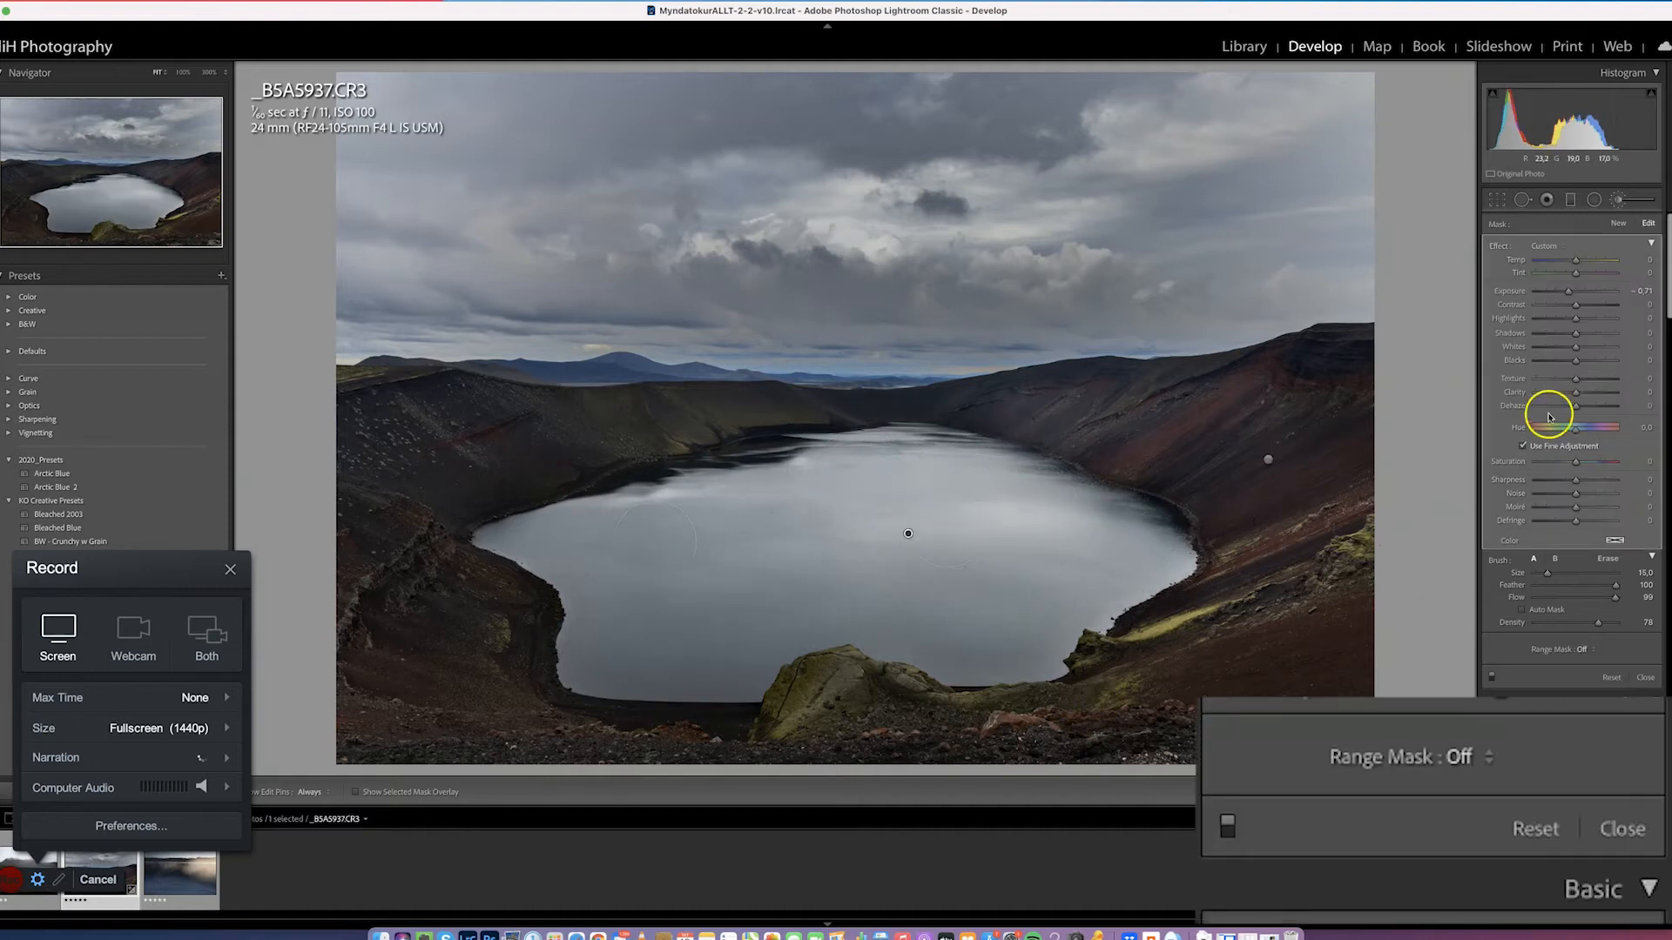
Apply a luminance range mask of 21–100 to the lake brush, checking its coverage with the mask preview
click(1582, 650)
click(1605, 680)
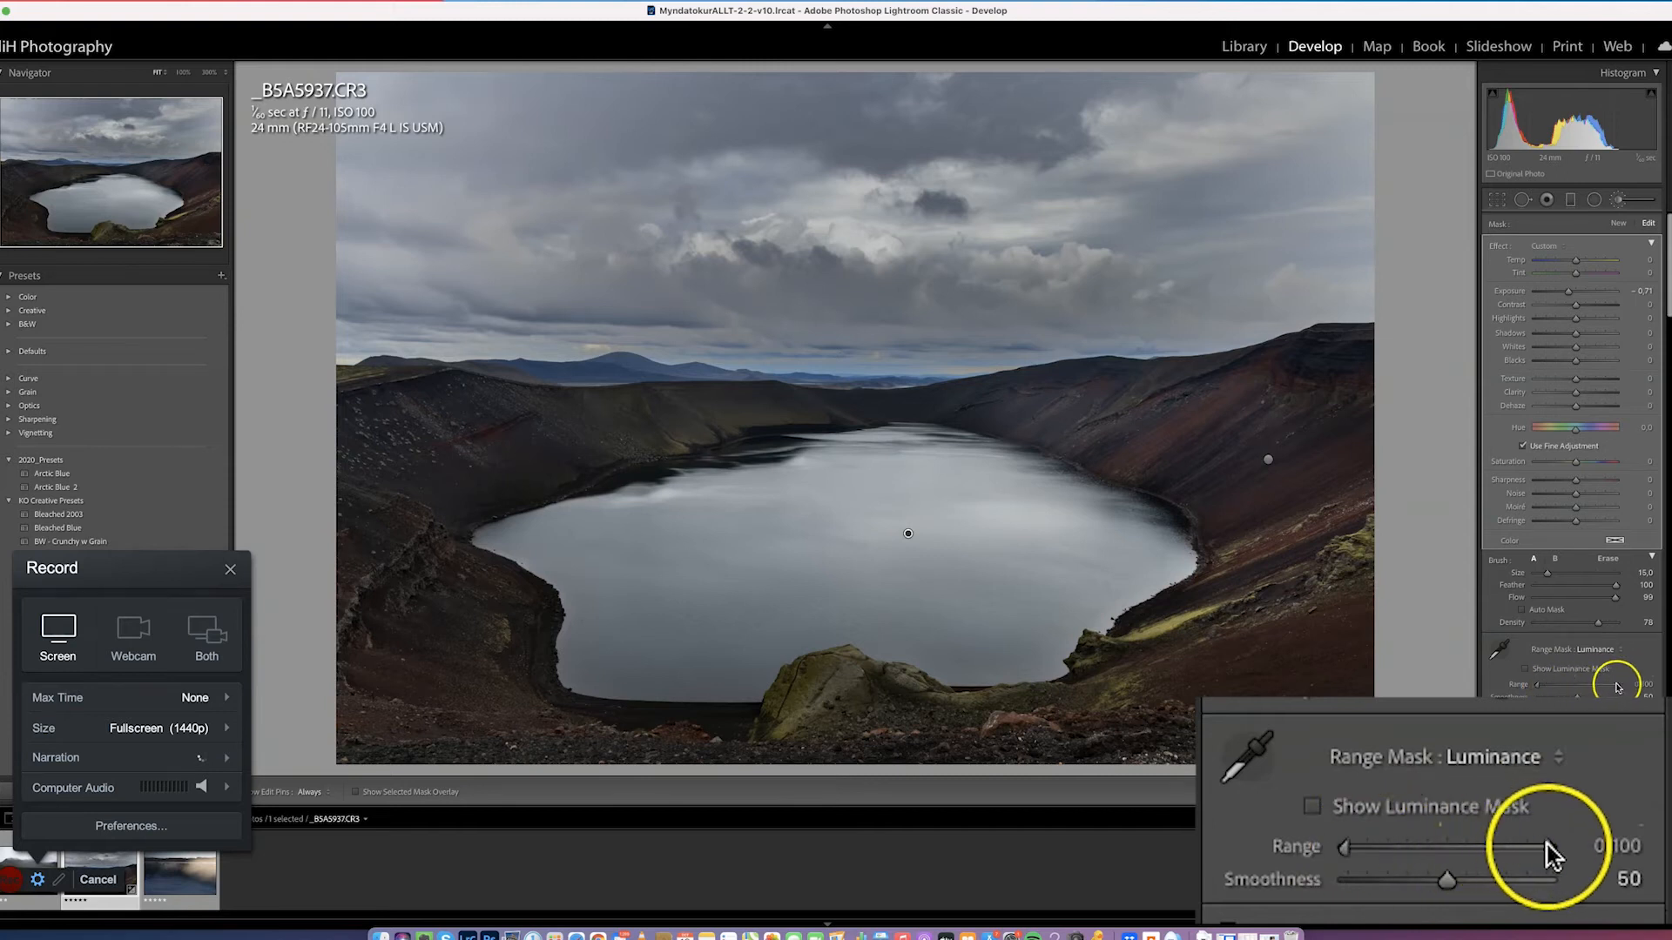
click(1552, 669)
drag(1617, 686, 1557, 685)
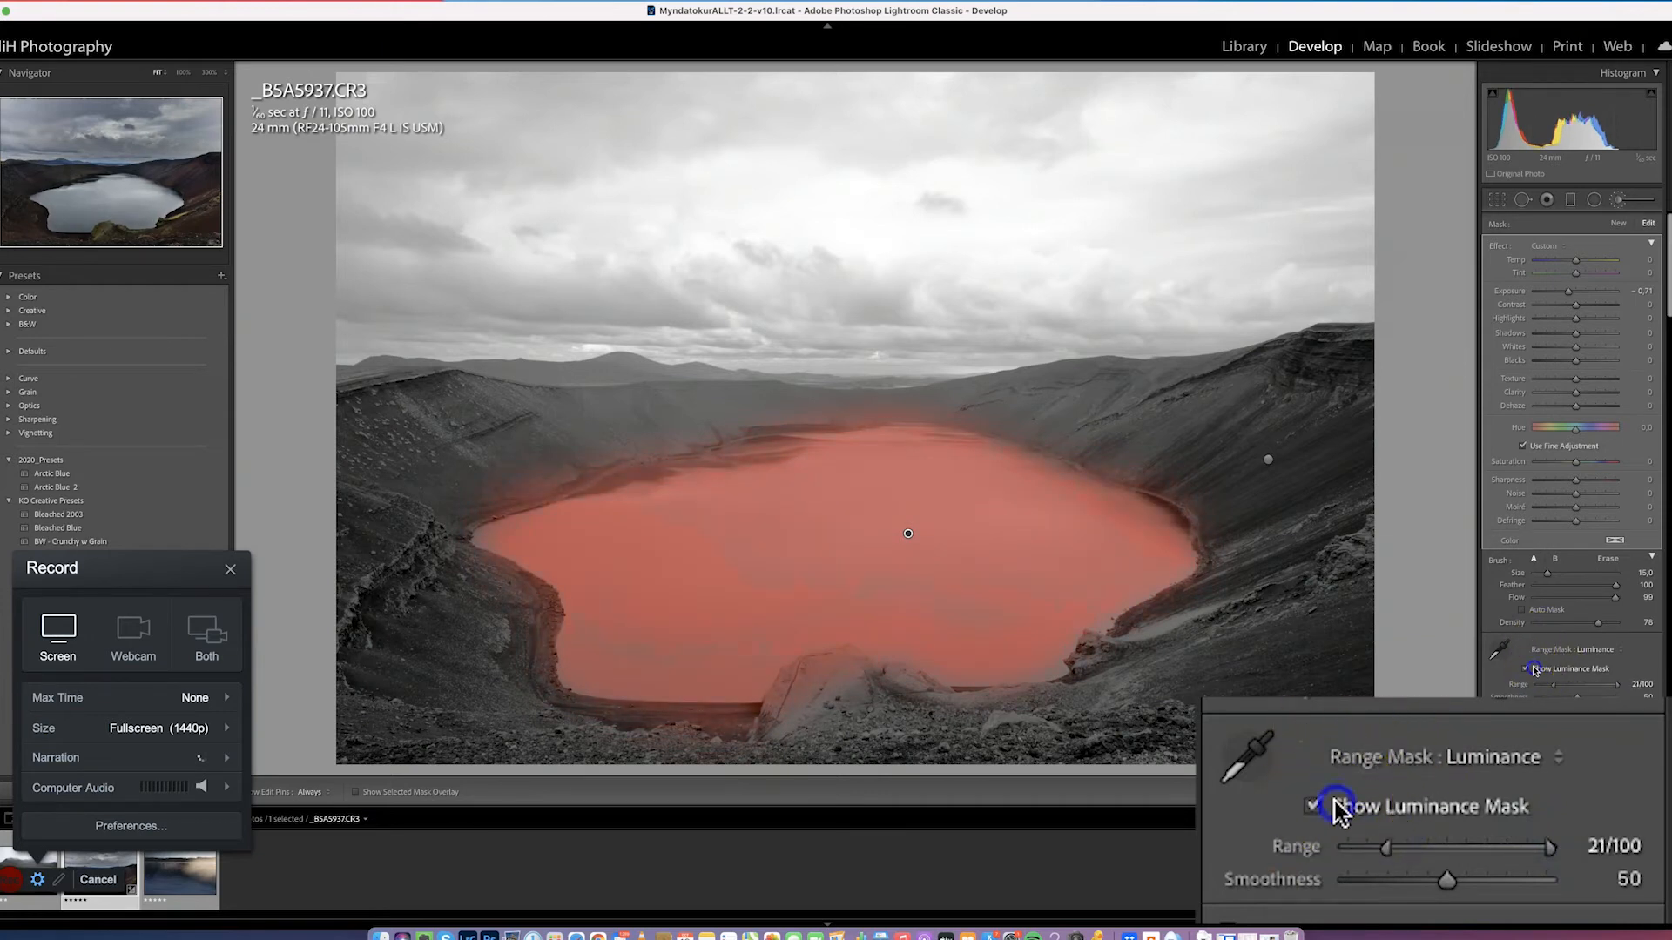
click(1524, 669)
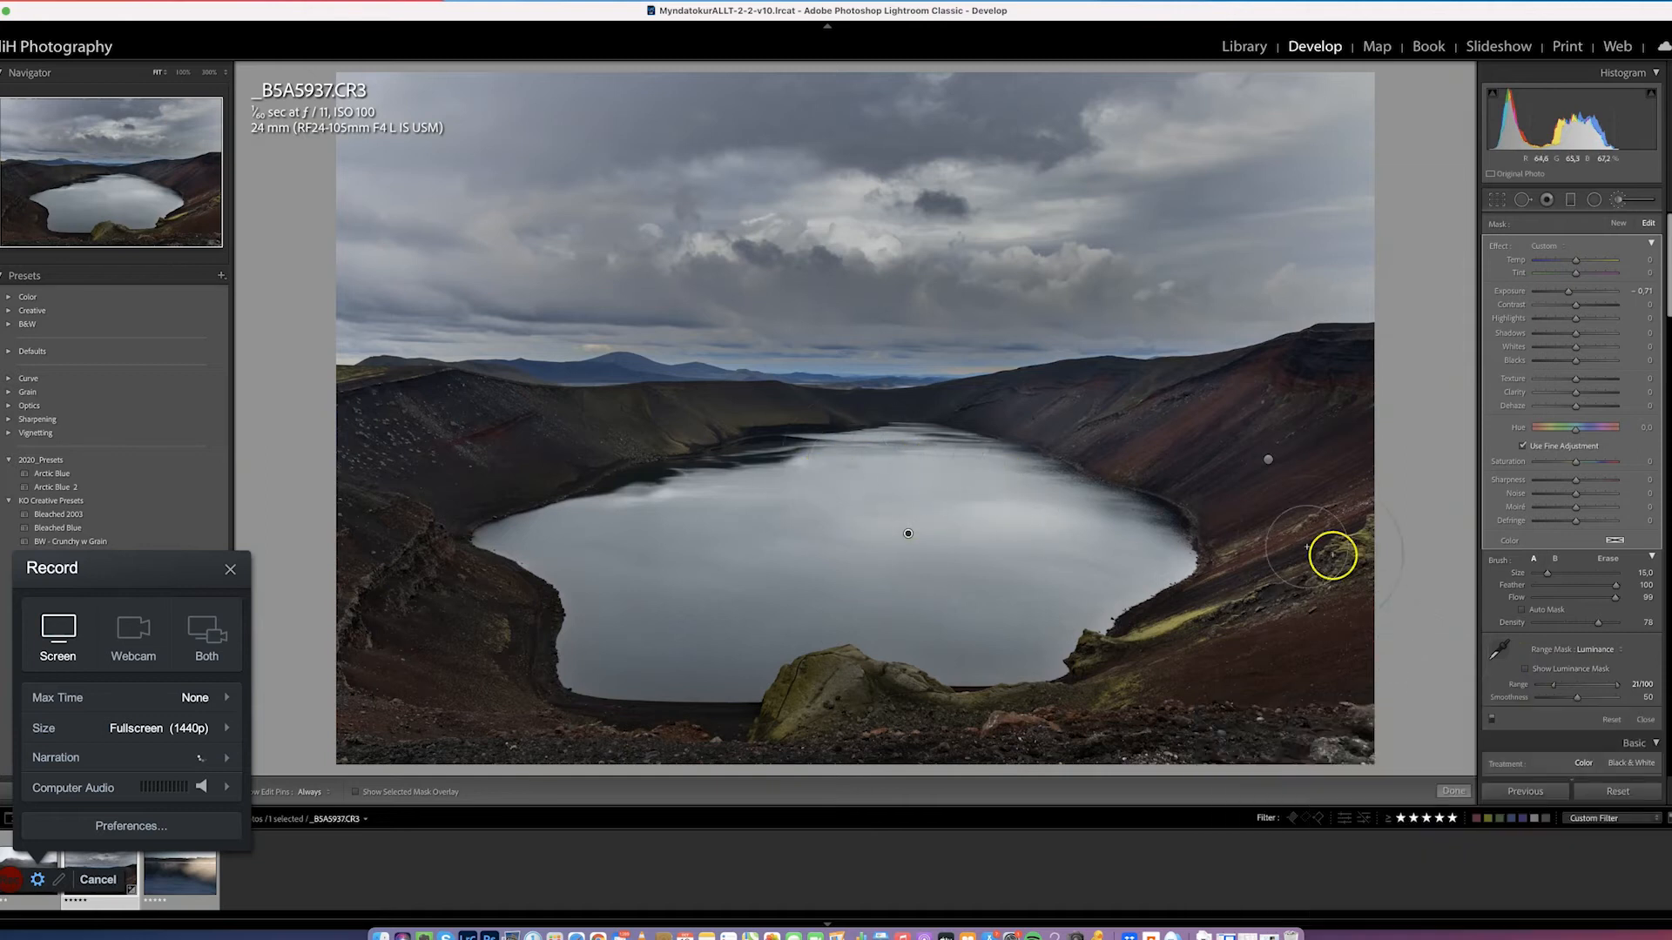
Close the adjustment brush and raise the Tone Curve's highlight point to input 169, output 180
click(1617, 201)
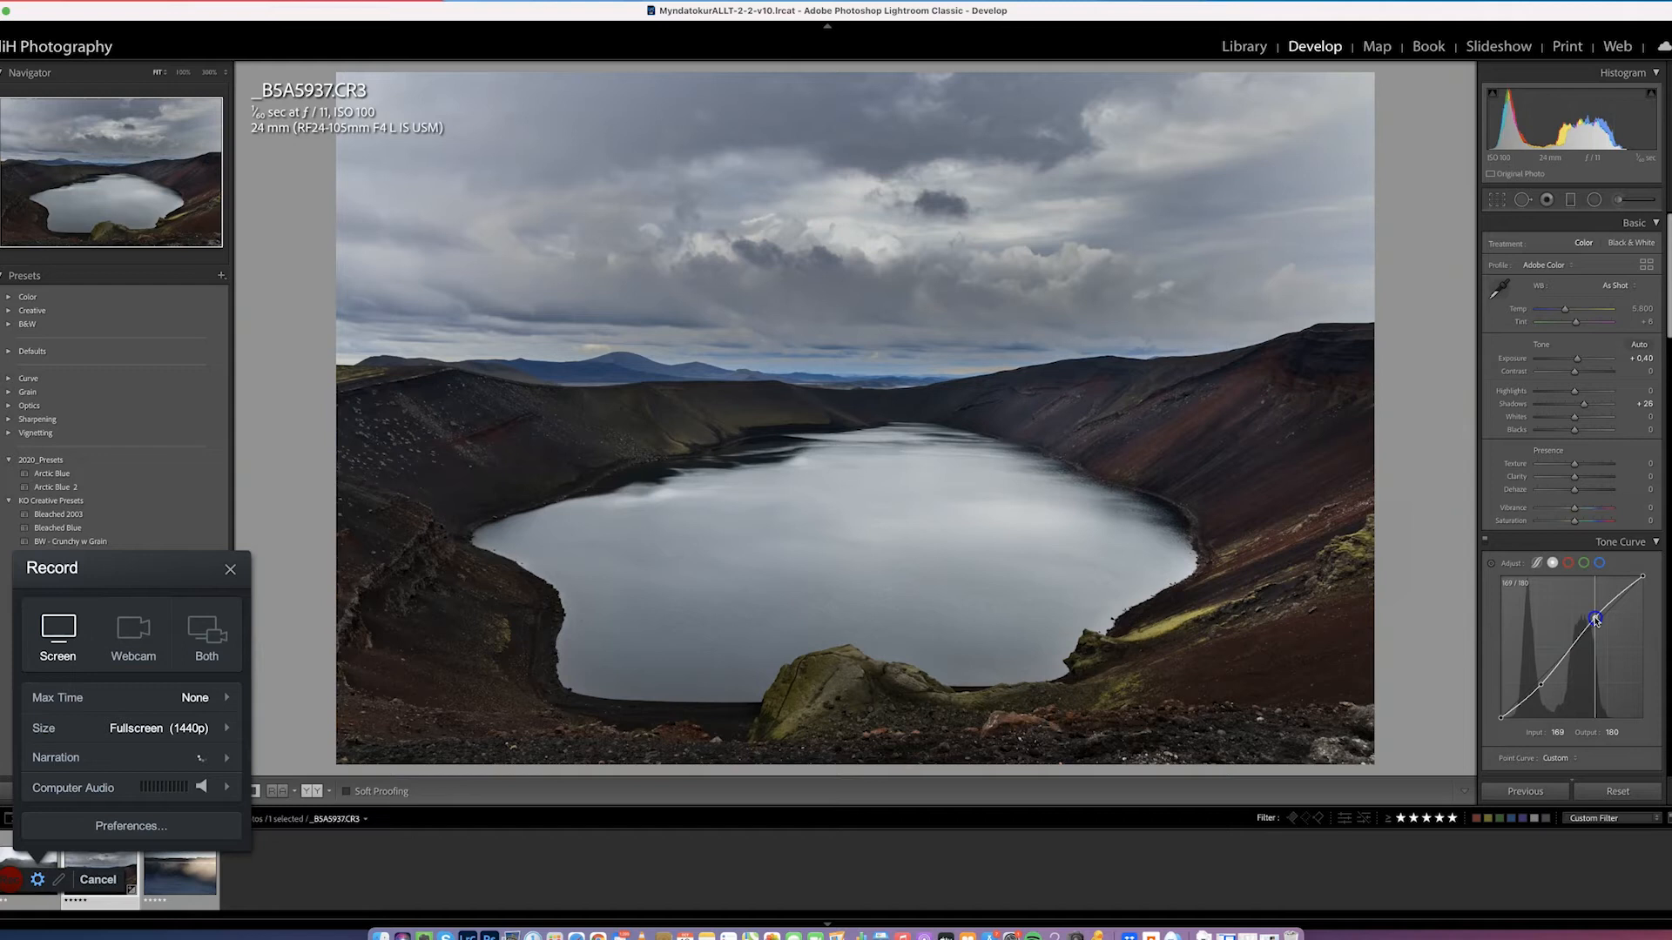
scroll(1492, 617, down, 5)
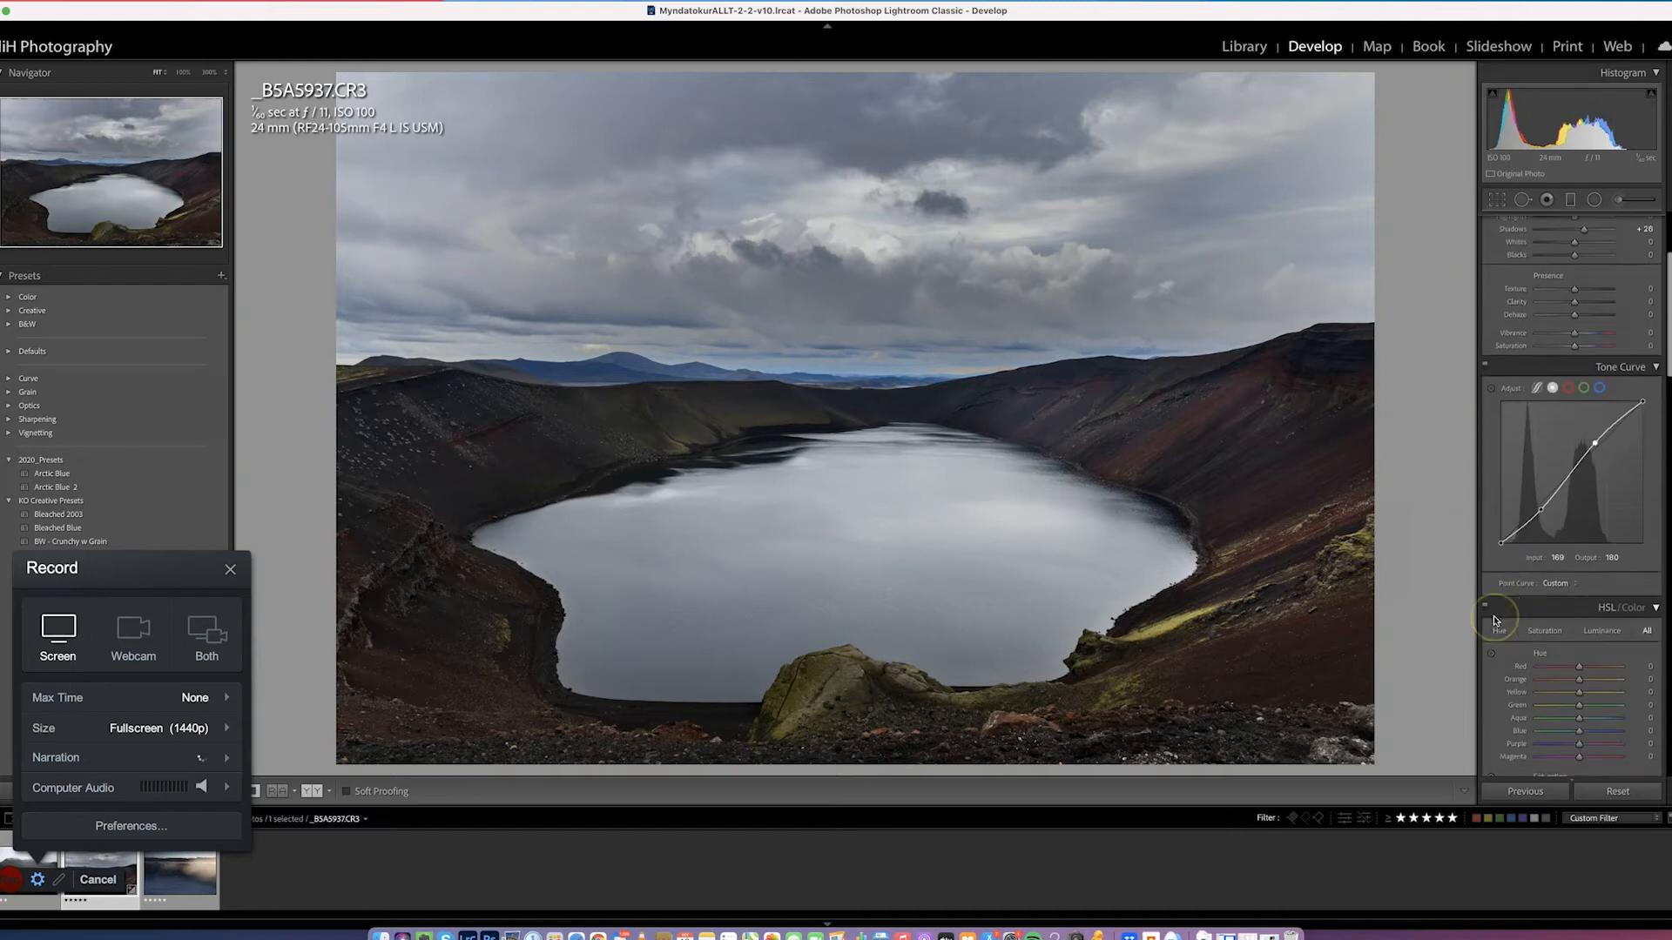
scroll(1495, 620, down, 2)
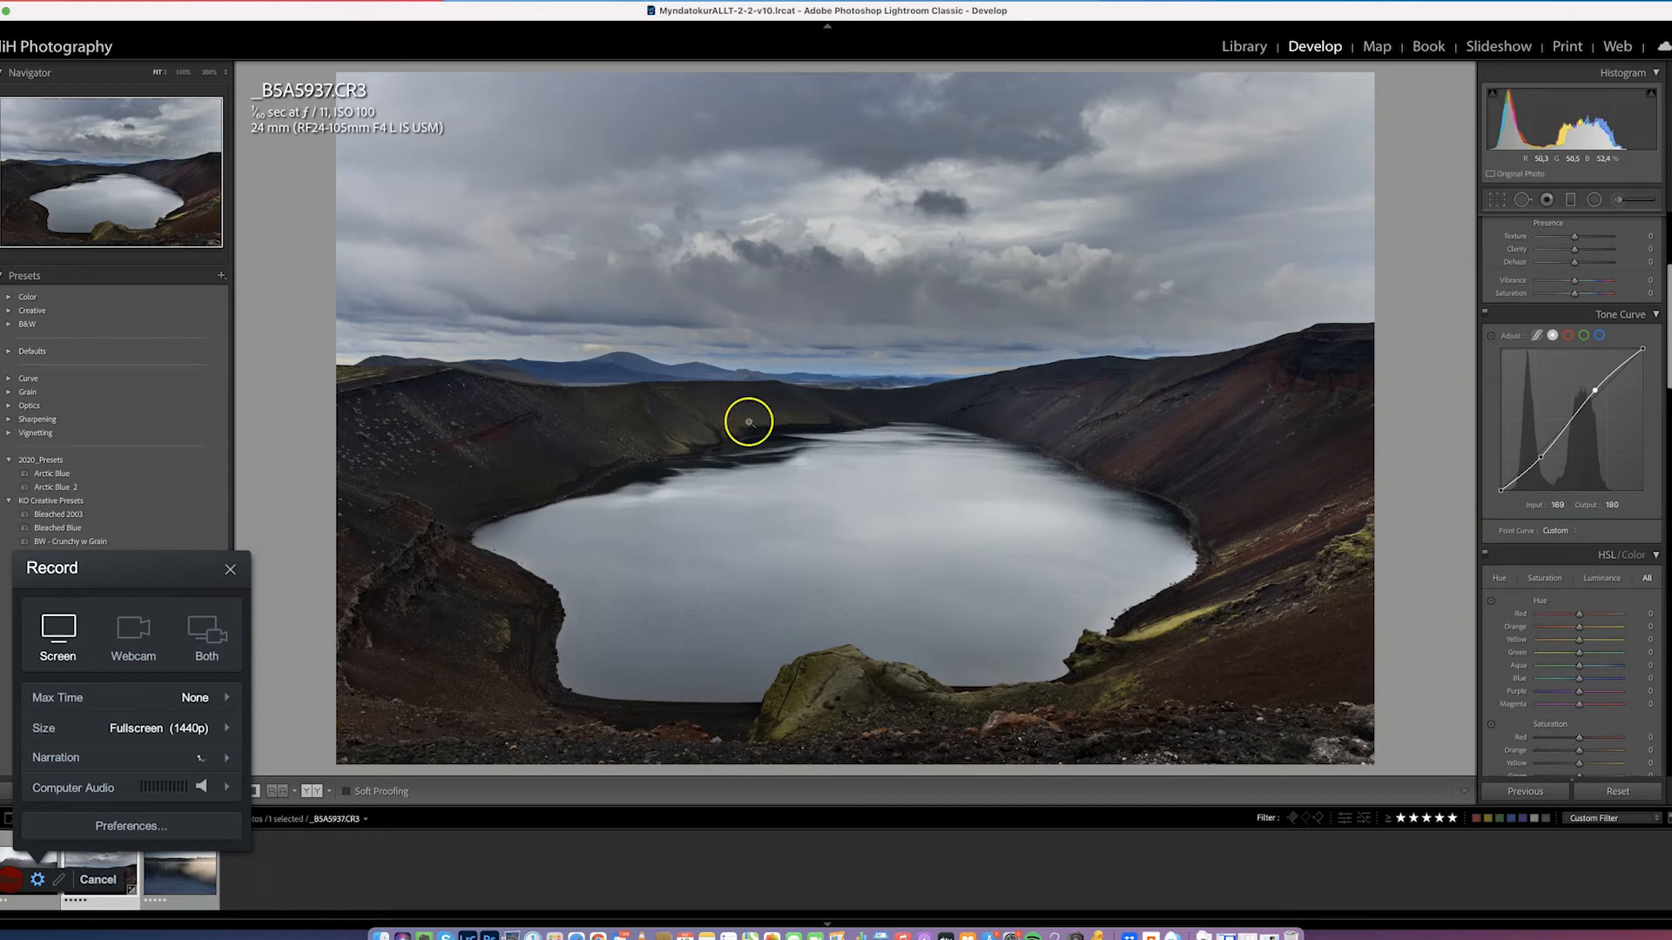
Open the waterfall photo _B5A6080.CR3 for editing and inspect its foreground water close up
click(180, 901)
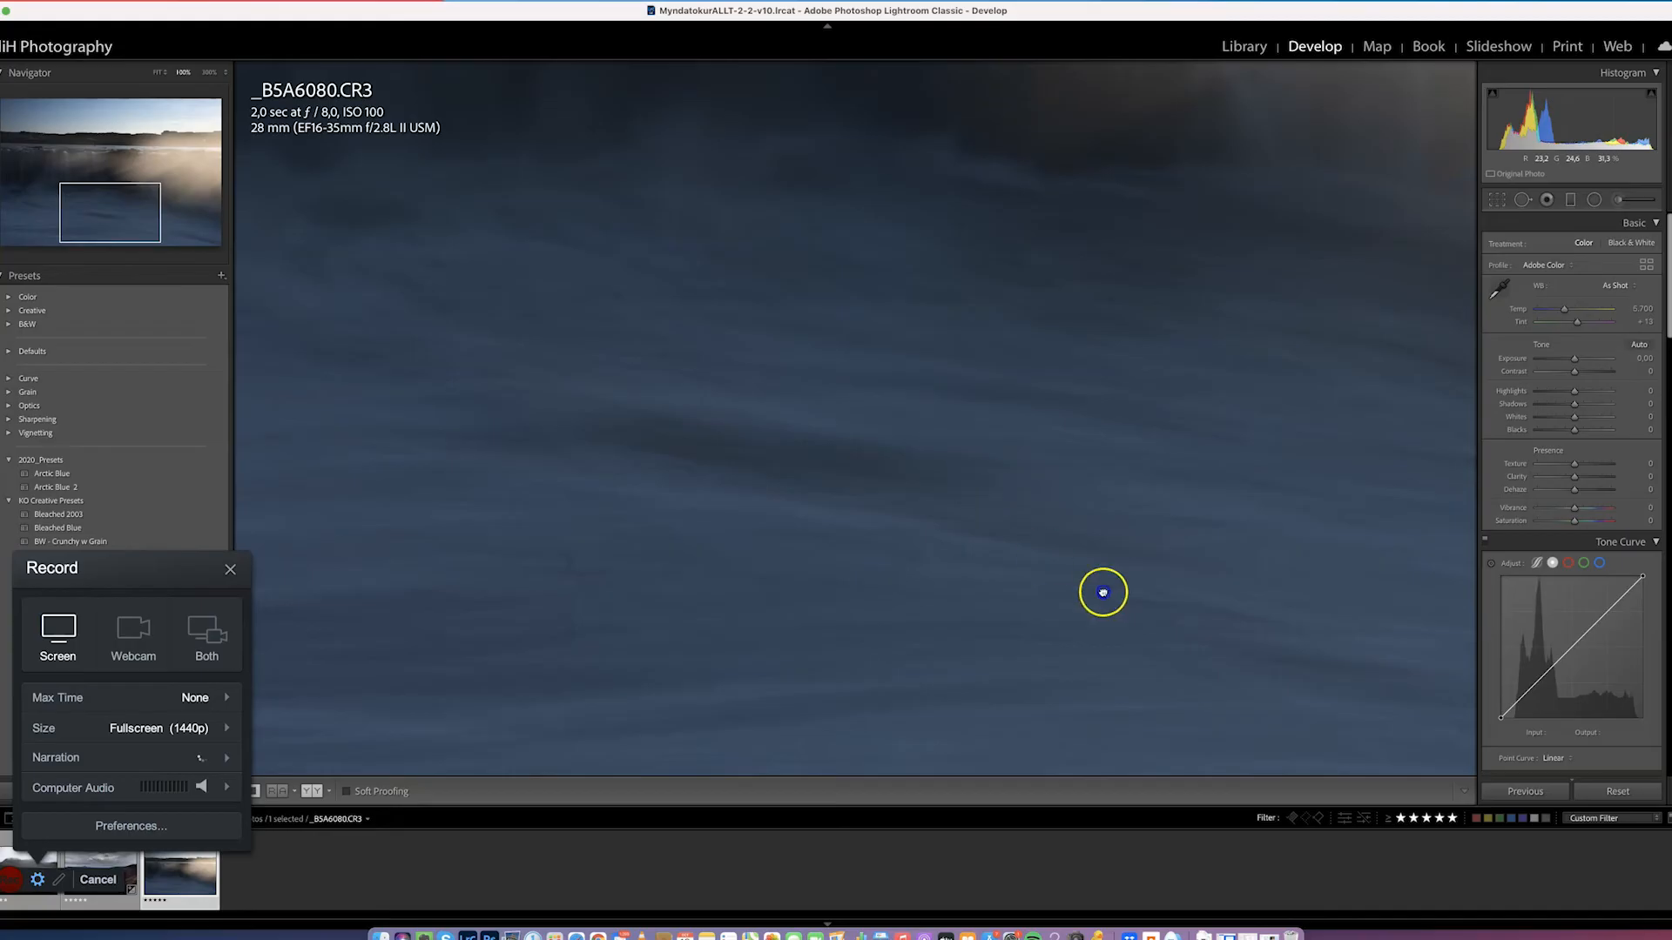
drag(1104, 593, 1164, 612)
drag(787, 628, 887, 639)
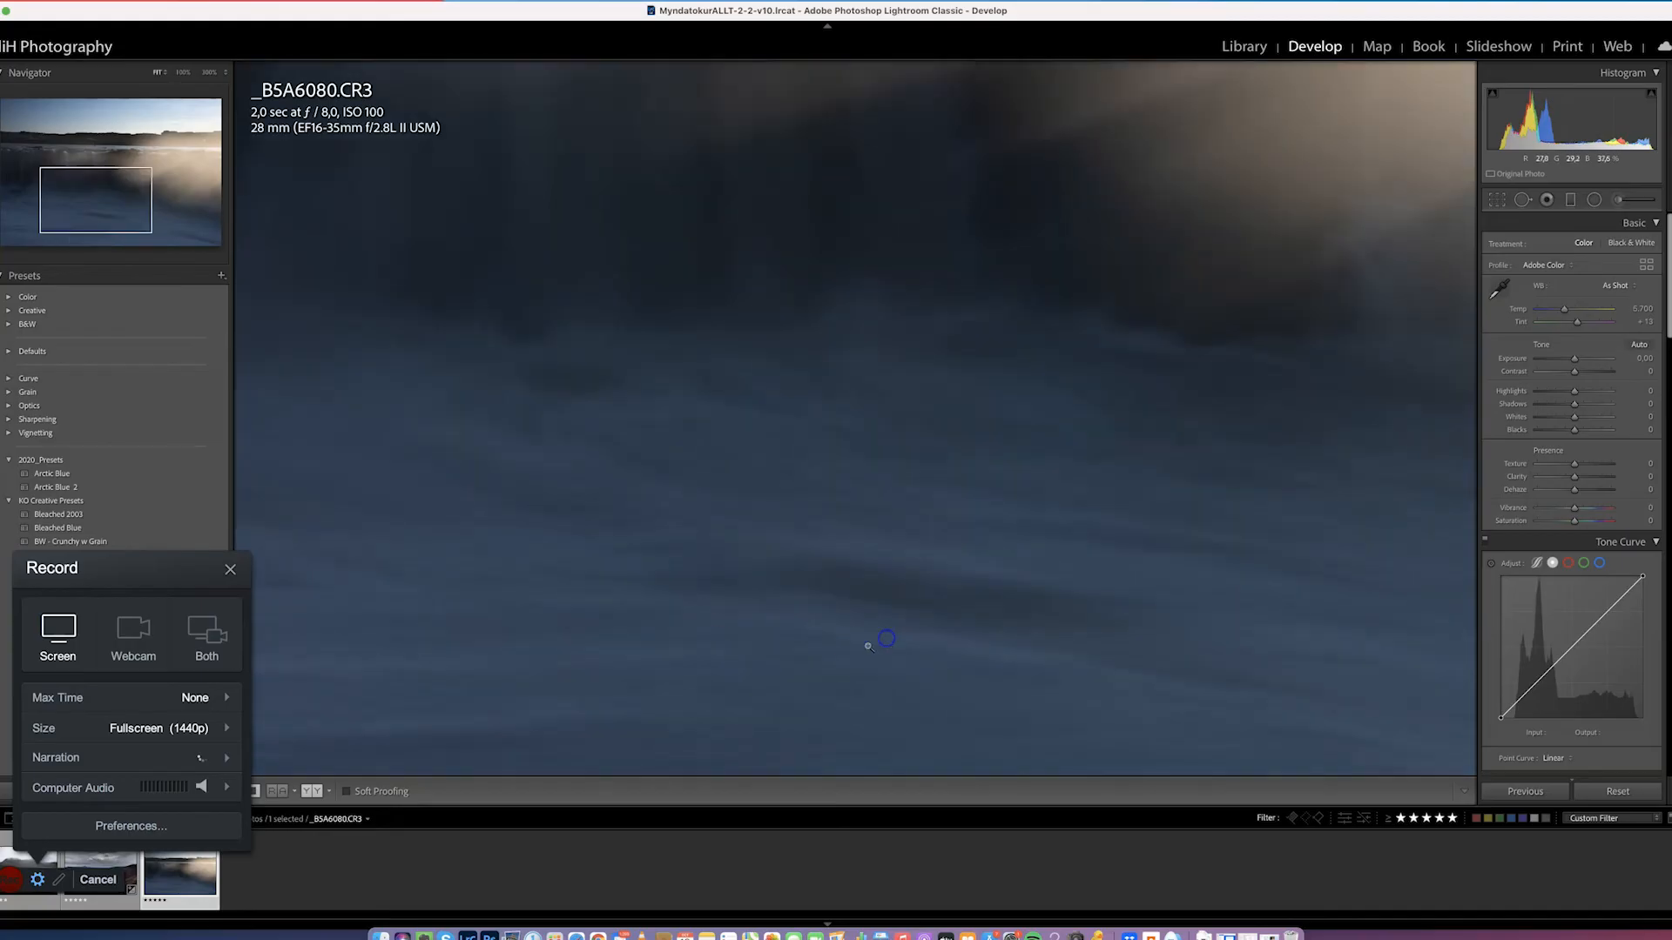
click(887, 640)
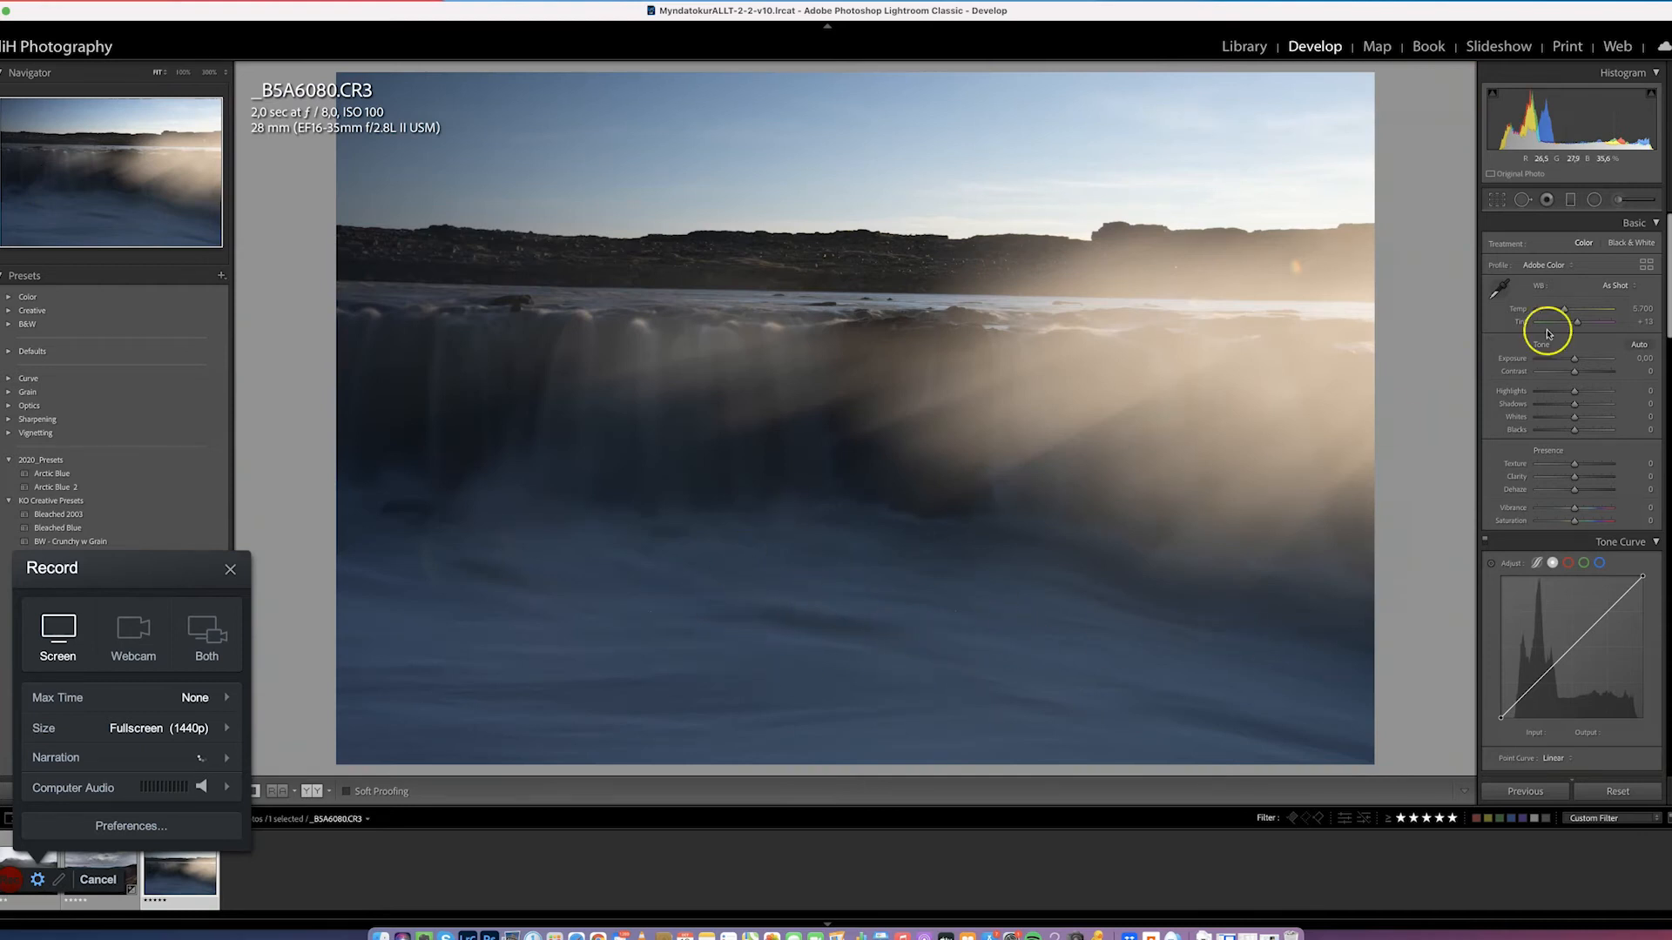
Add a graduated filter over the foreground water with exposure 0.76, clarity 31 and temp −12
click(1571, 199)
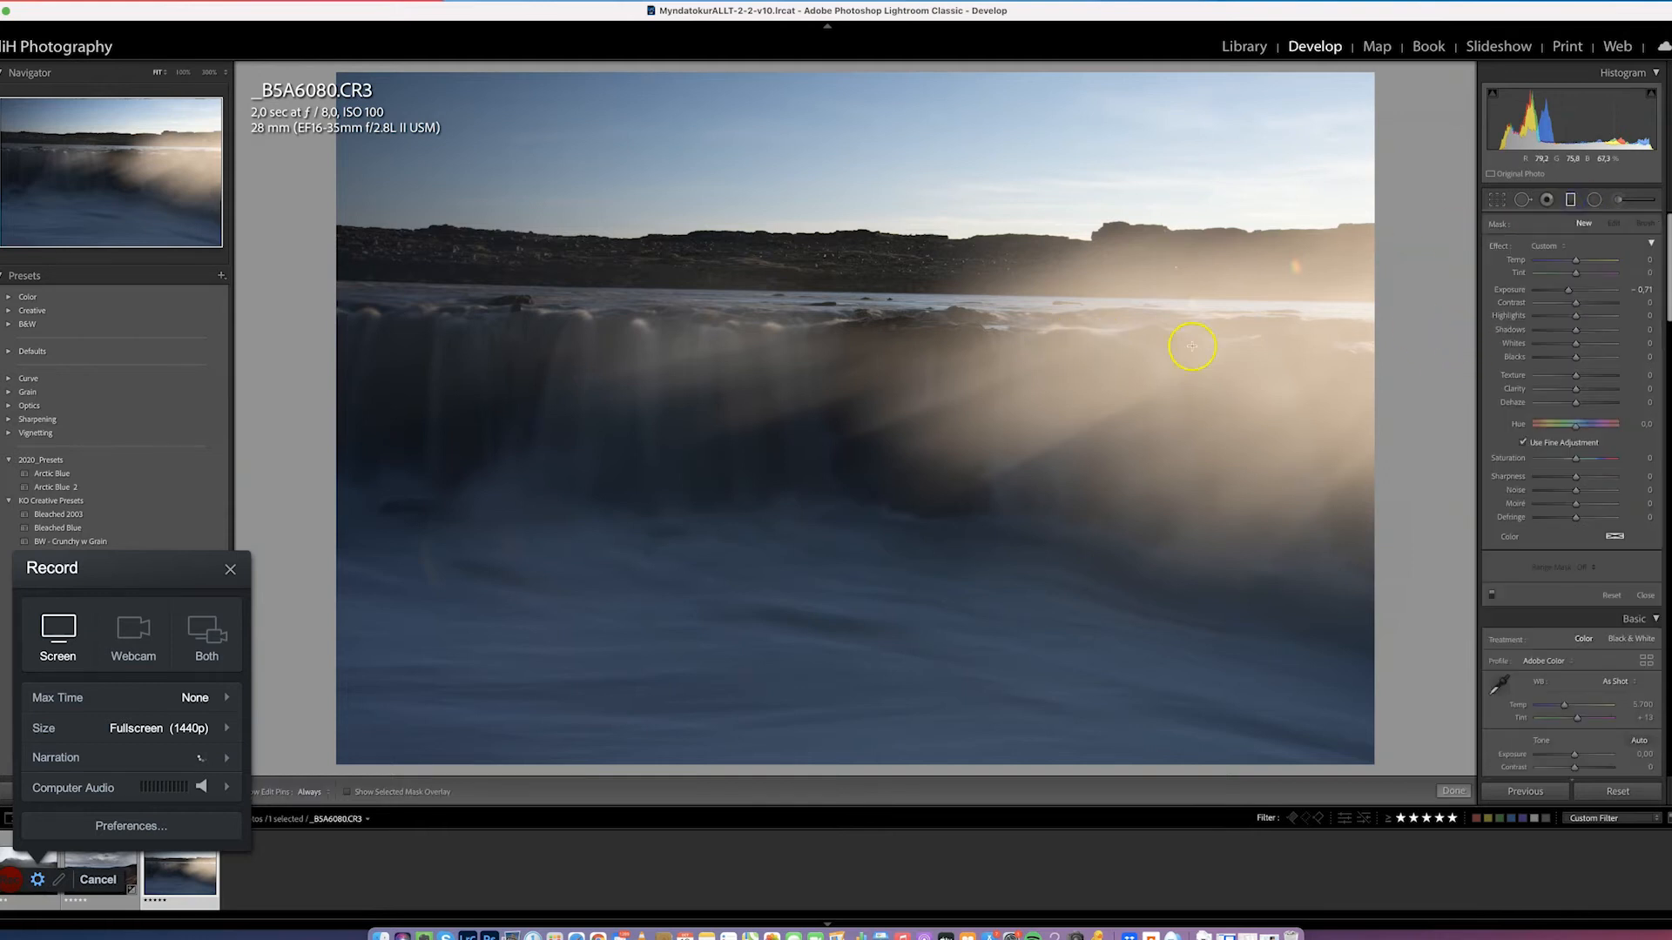
drag(1581, 294, 1582, 294)
mouse_move(847, 510)
mouse_down()
mouse_move(850, 414)
mouse_move(835, 491)
mouse_up()
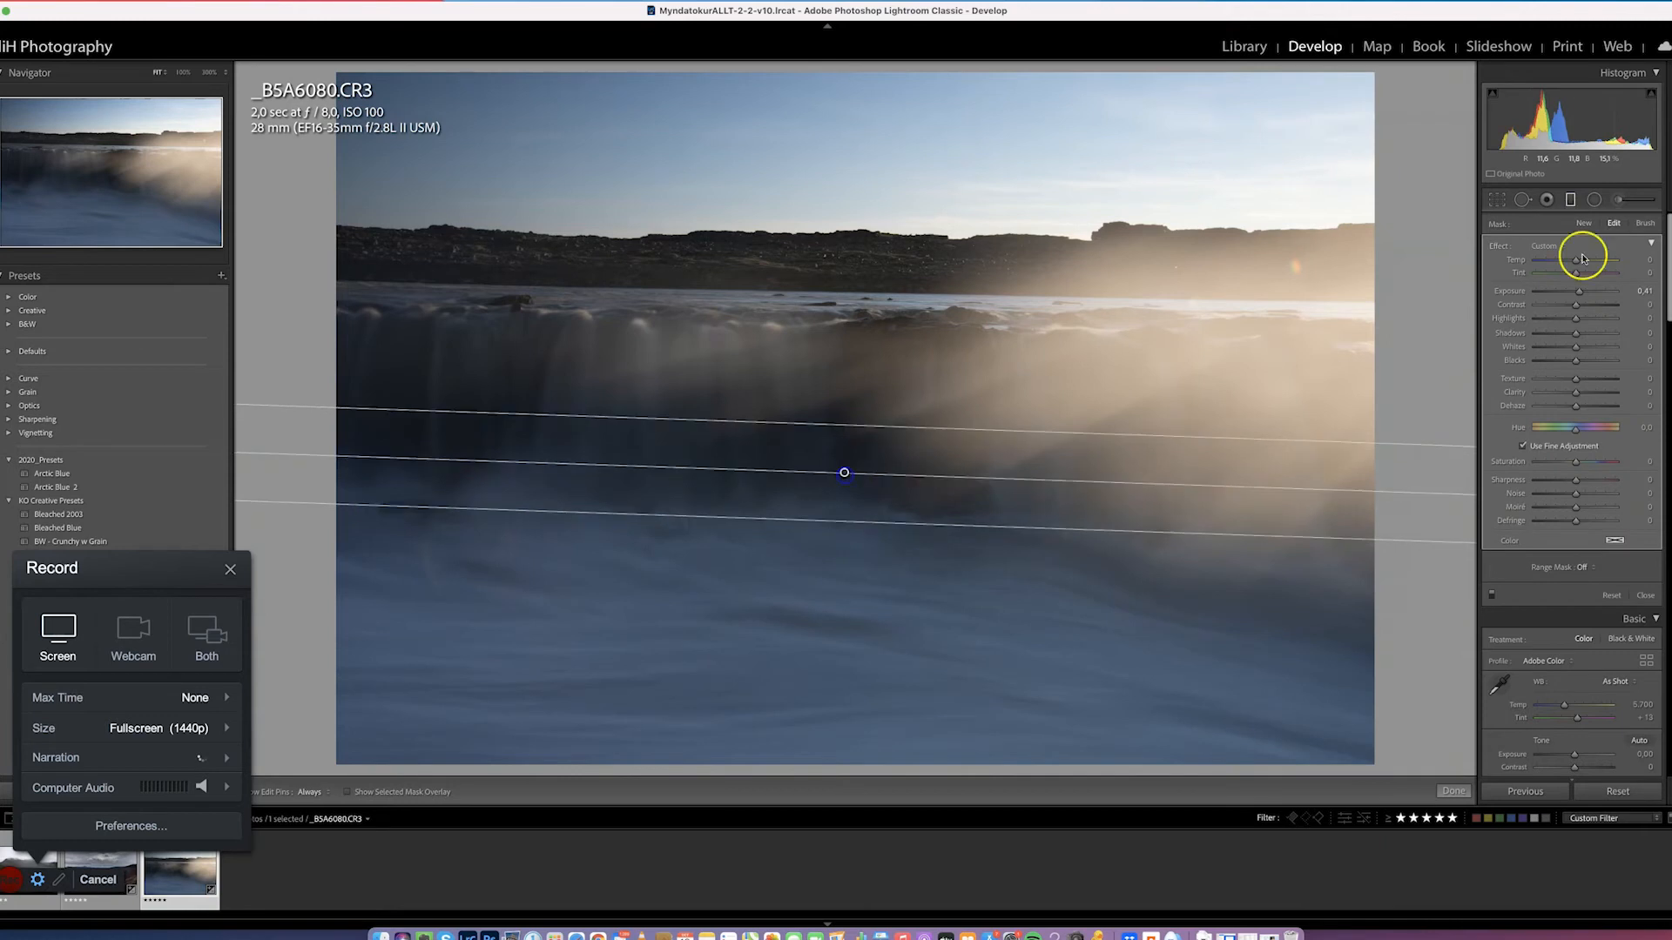
drag(1585, 296, 1584, 295)
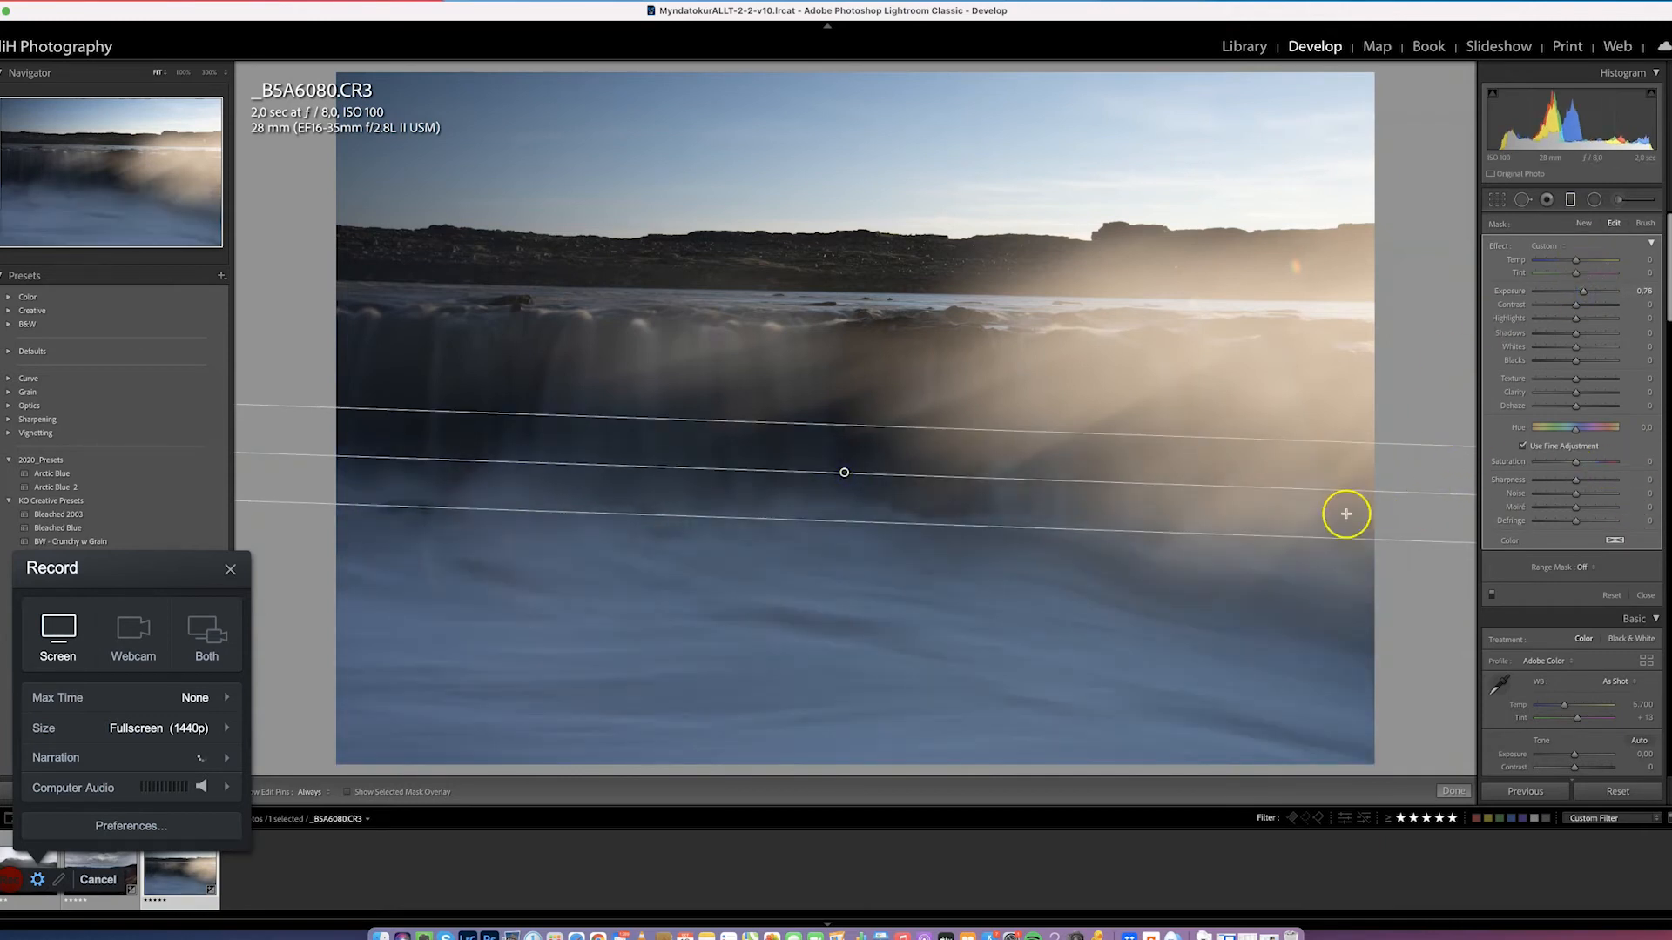
drag(849, 472, 838, 488)
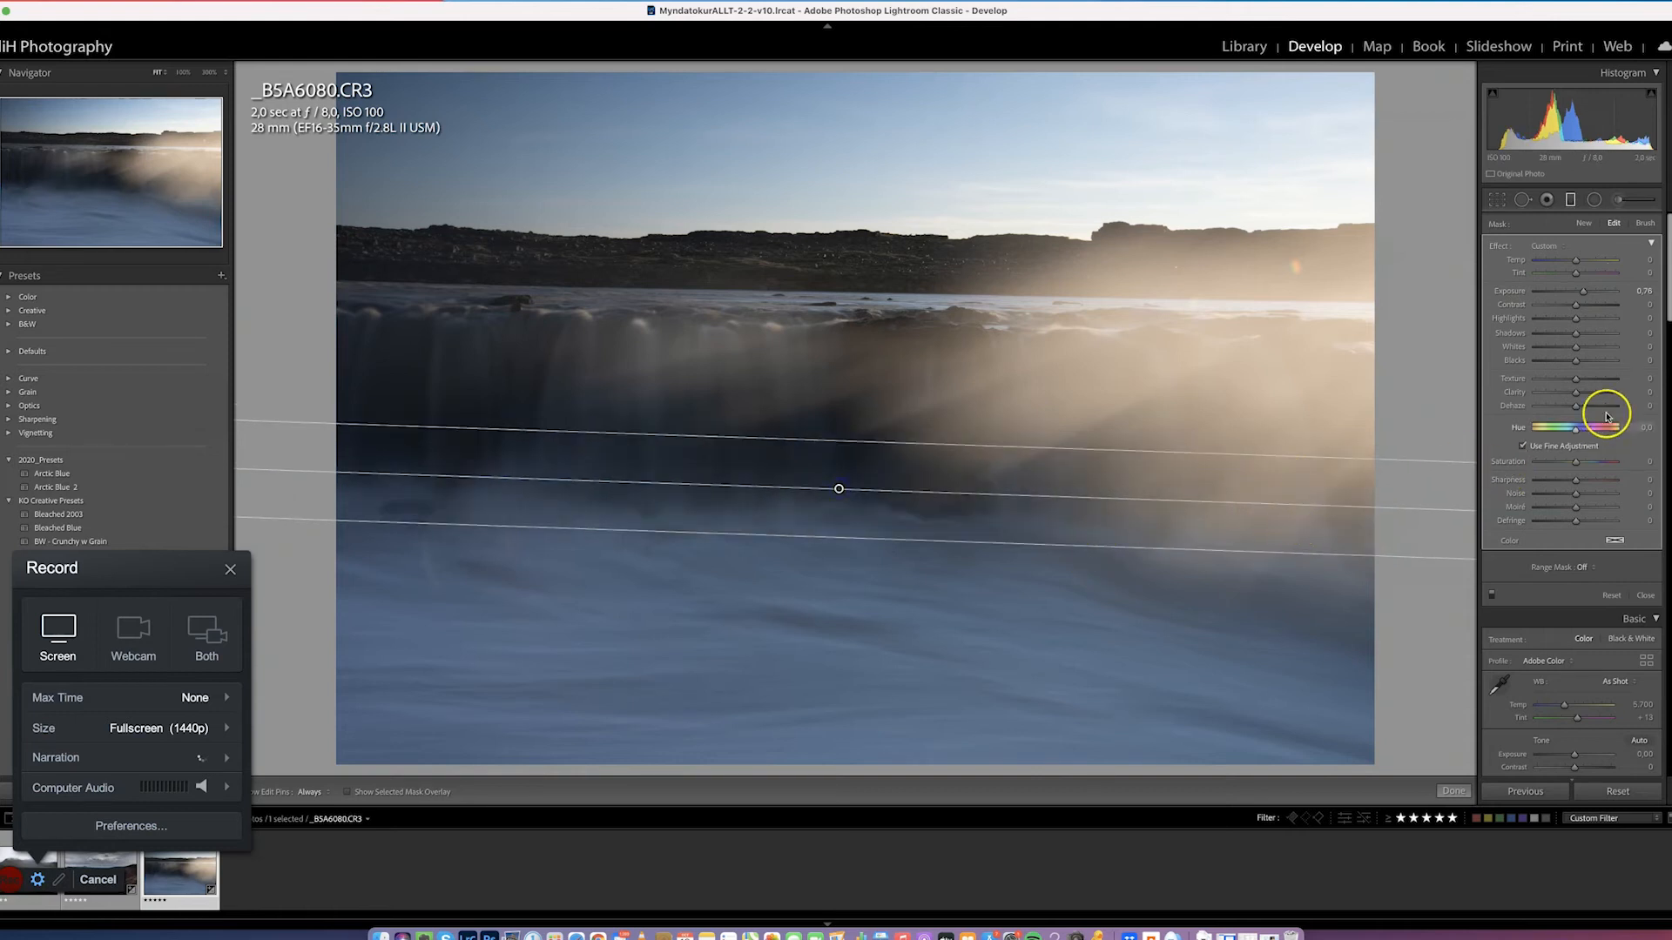
drag(1593, 397, 1588, 396)
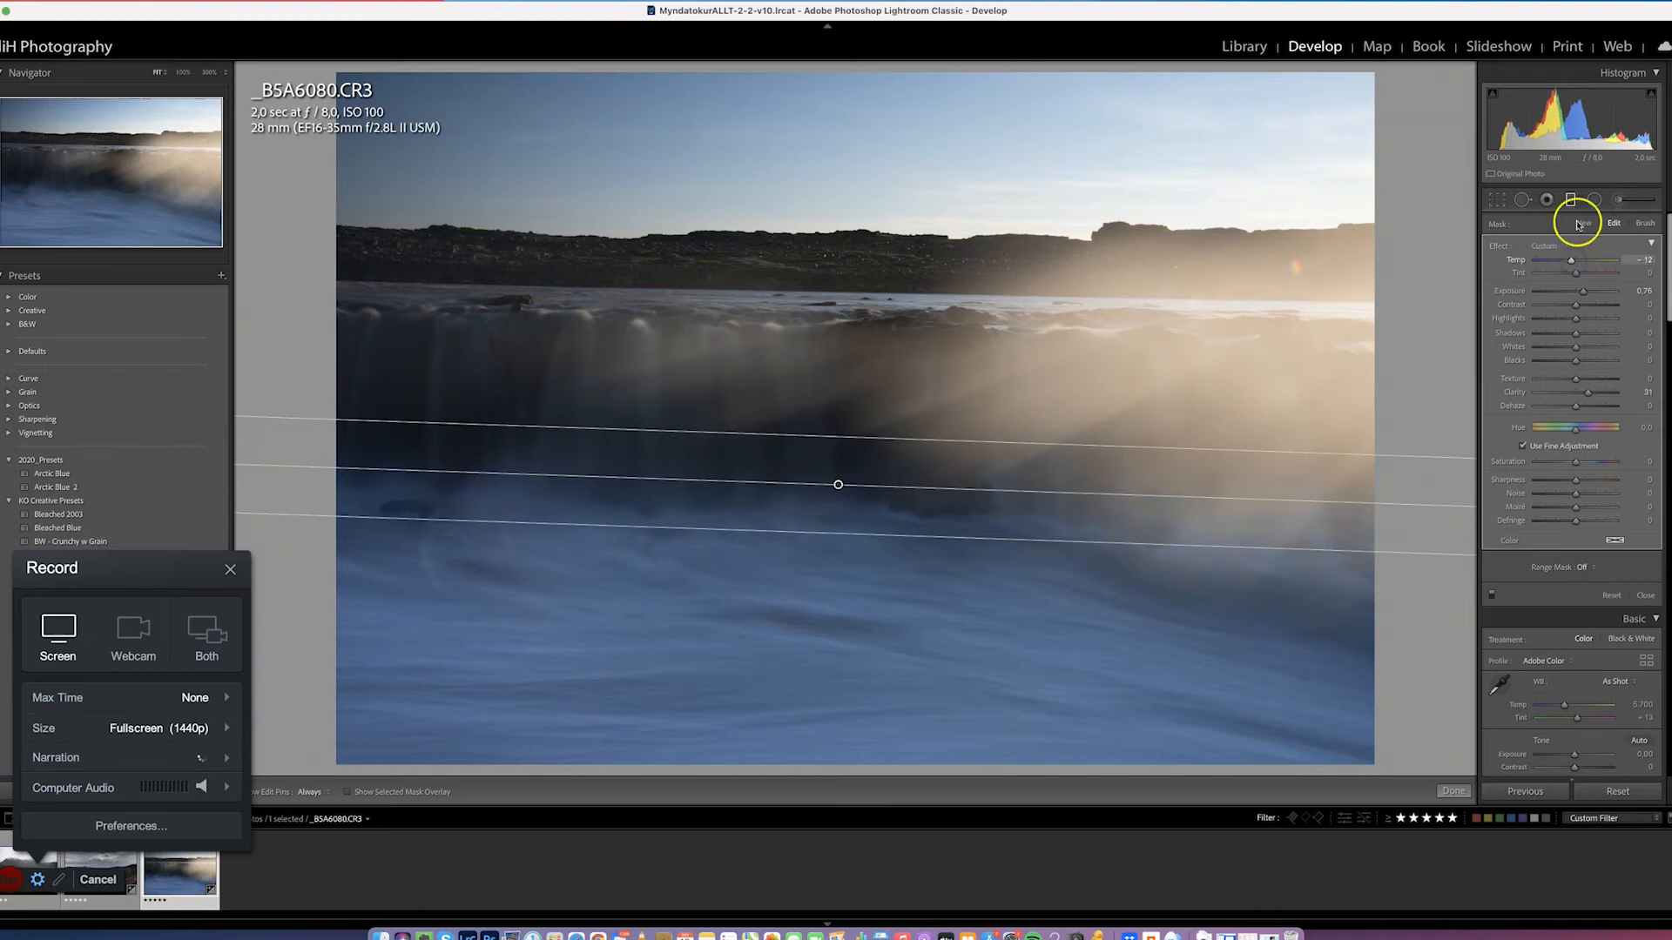
click(1571, 202)
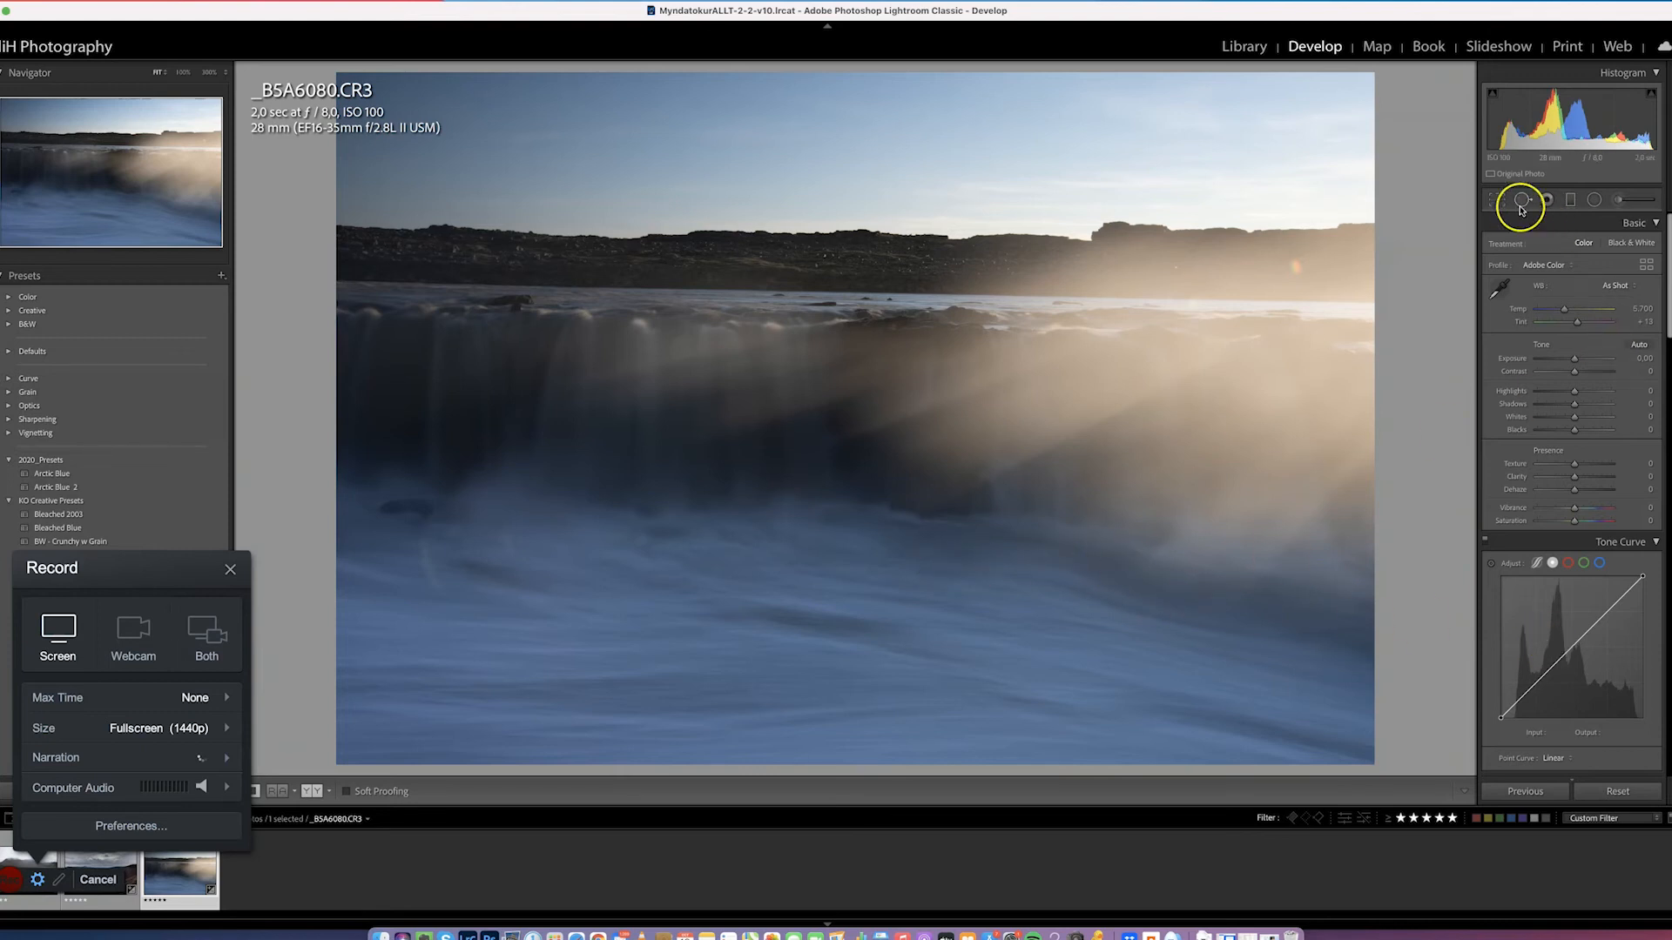
Add an inverted radial filter around the sunlit mist with temp 28 and exposure −0.29
click(1594, 202)
drag(1175, 261, 1202, 339)
drag(1574, 294, 1572, 294)
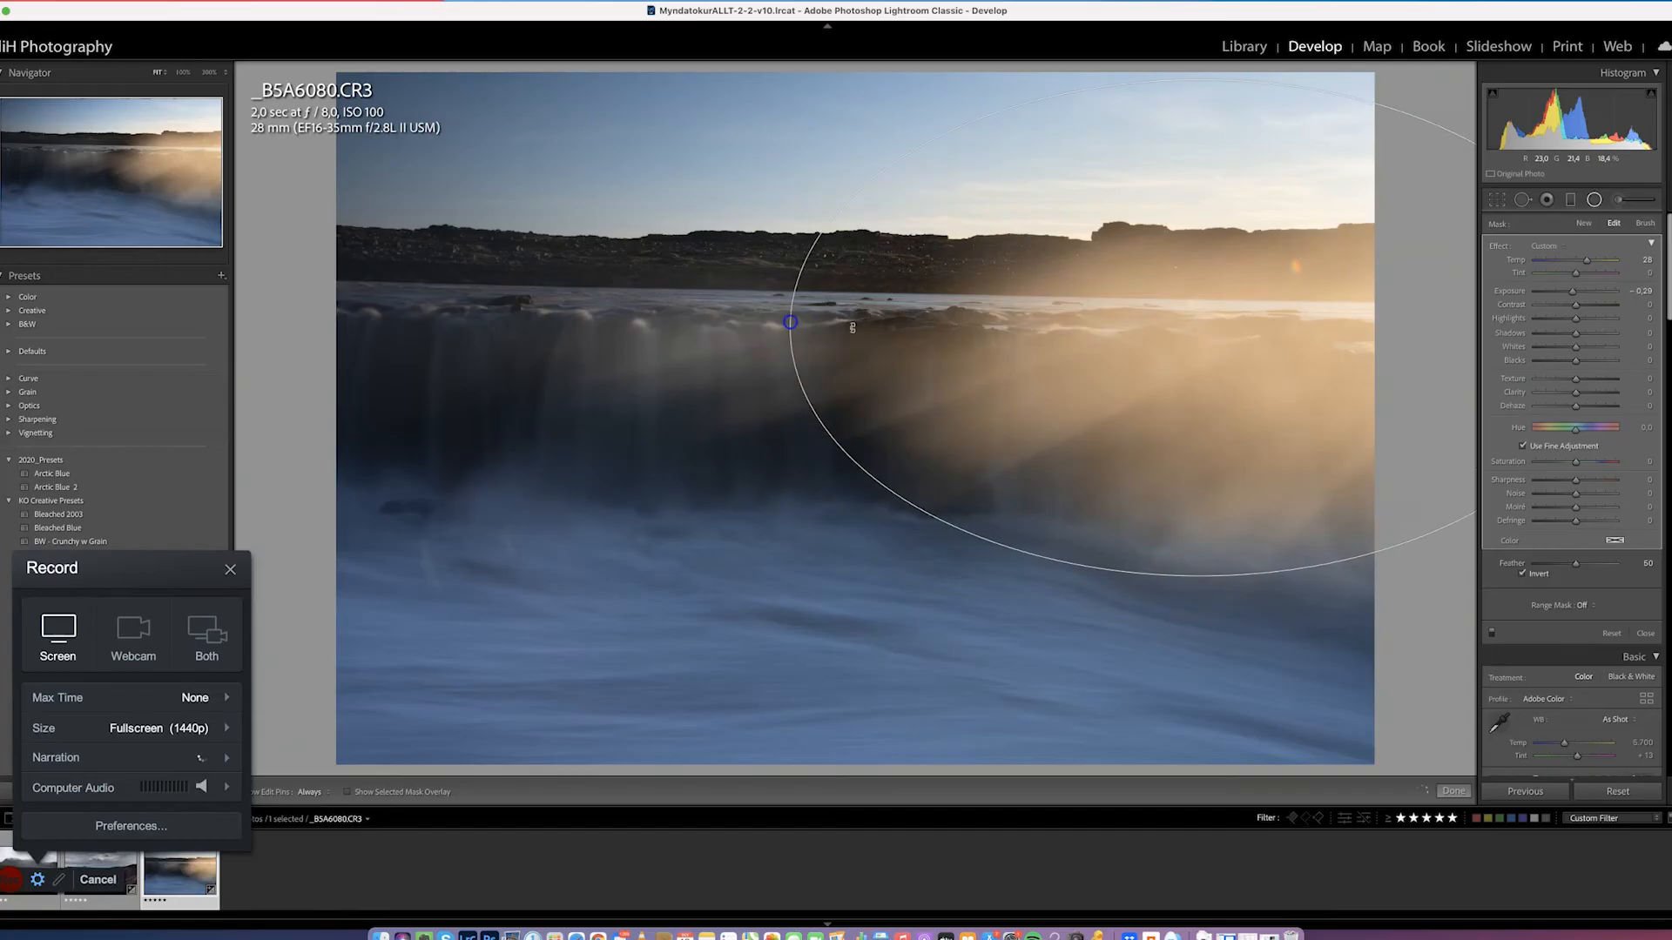
Reposition and enlarge the radial filter so it covers the whole sunlit part of the waterfall
drag(1117, 342, 1079, 339)
drag(1166, 573, 1180, 536)
drag(1224, 464, 1223, 500)
drag(1113, 494, 1110, 509)
drag(753, 319, 727, 322)
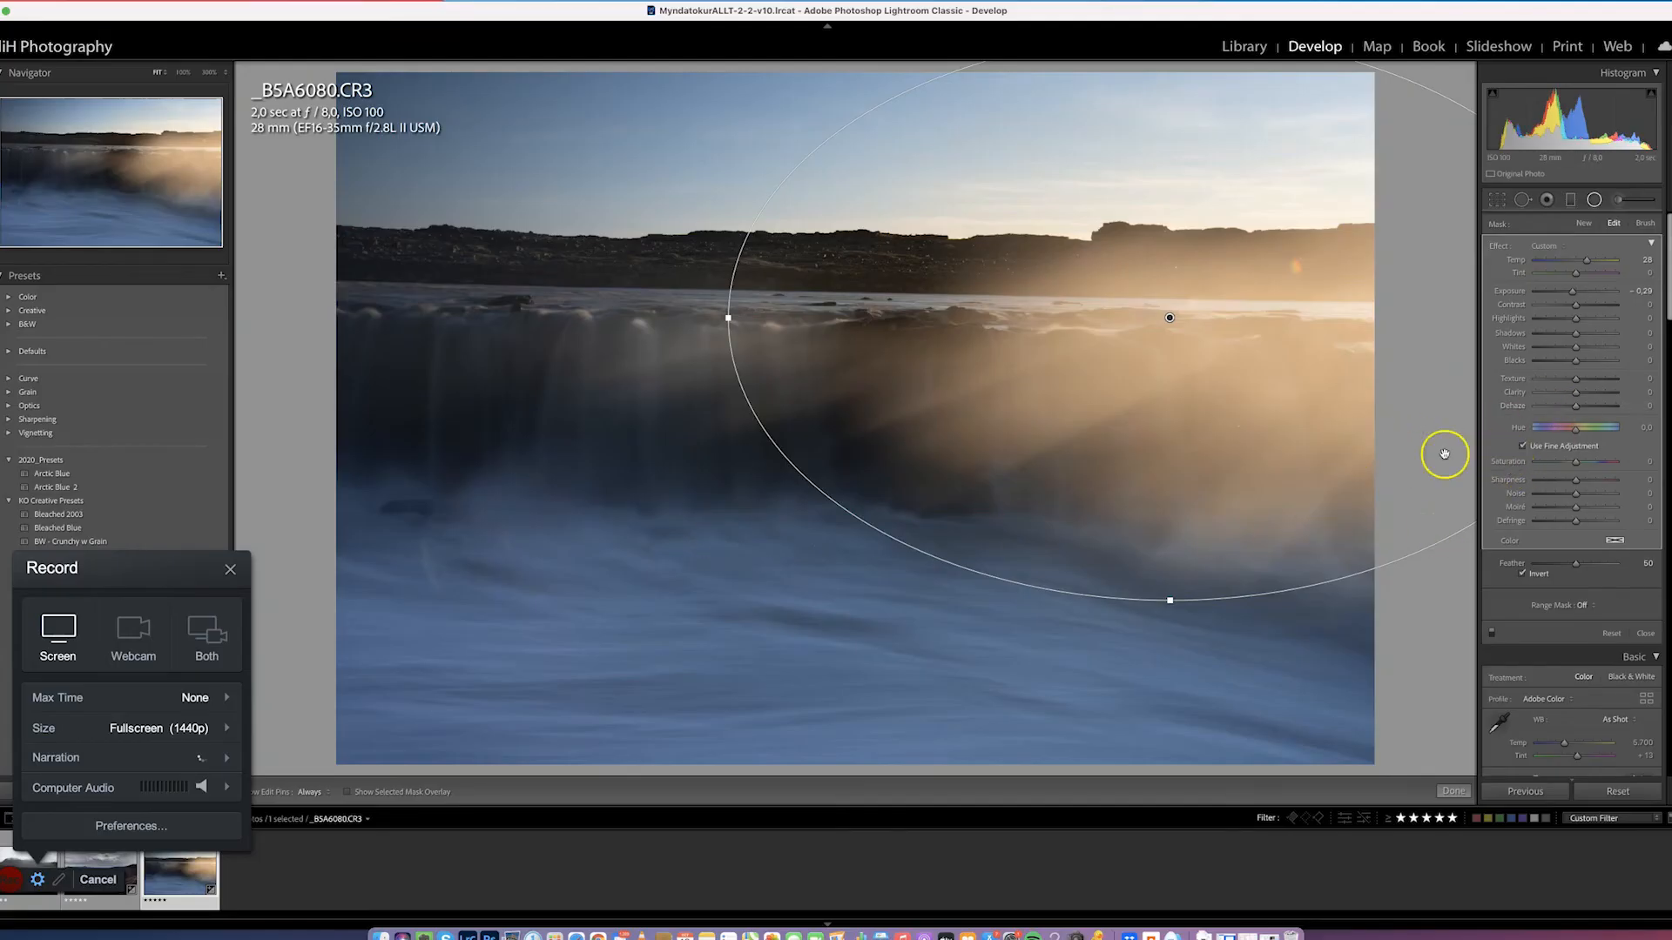
Set the radial filter's clarity to 19 and exposure to −0.43, and nudge it slightly sideways
click(1589, 393)
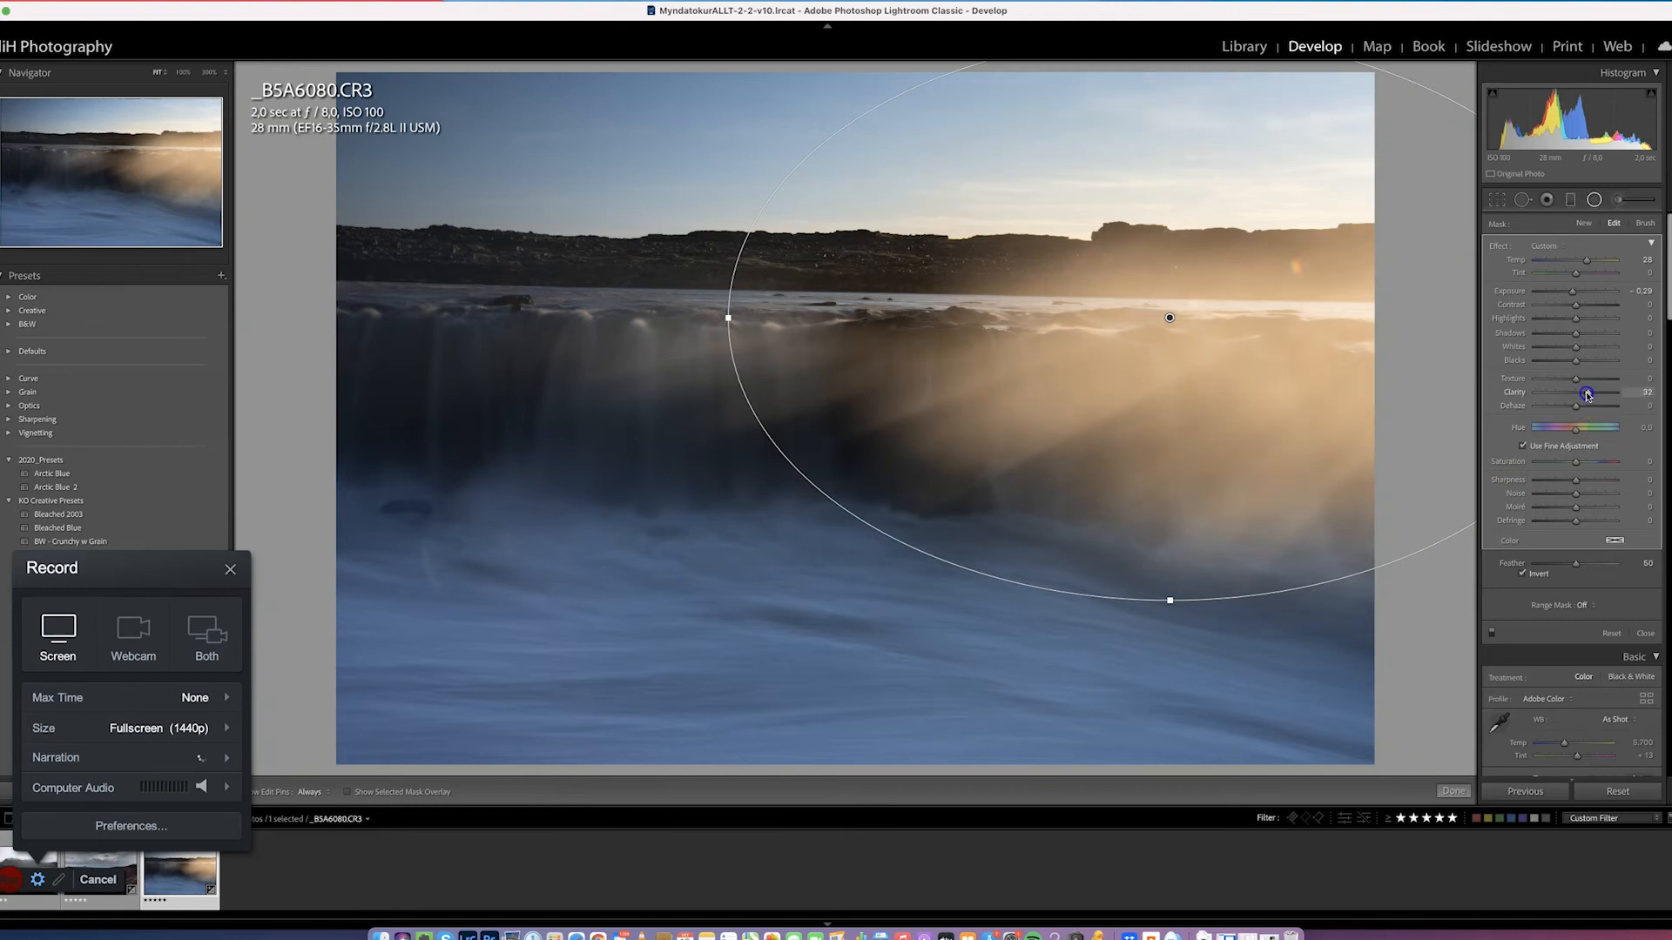
drag(1581, 395, 1584, 393)
click(1590, 394)
drag(1584, 394, 1586, 393)
drag(1304, 475, 1310, 473)
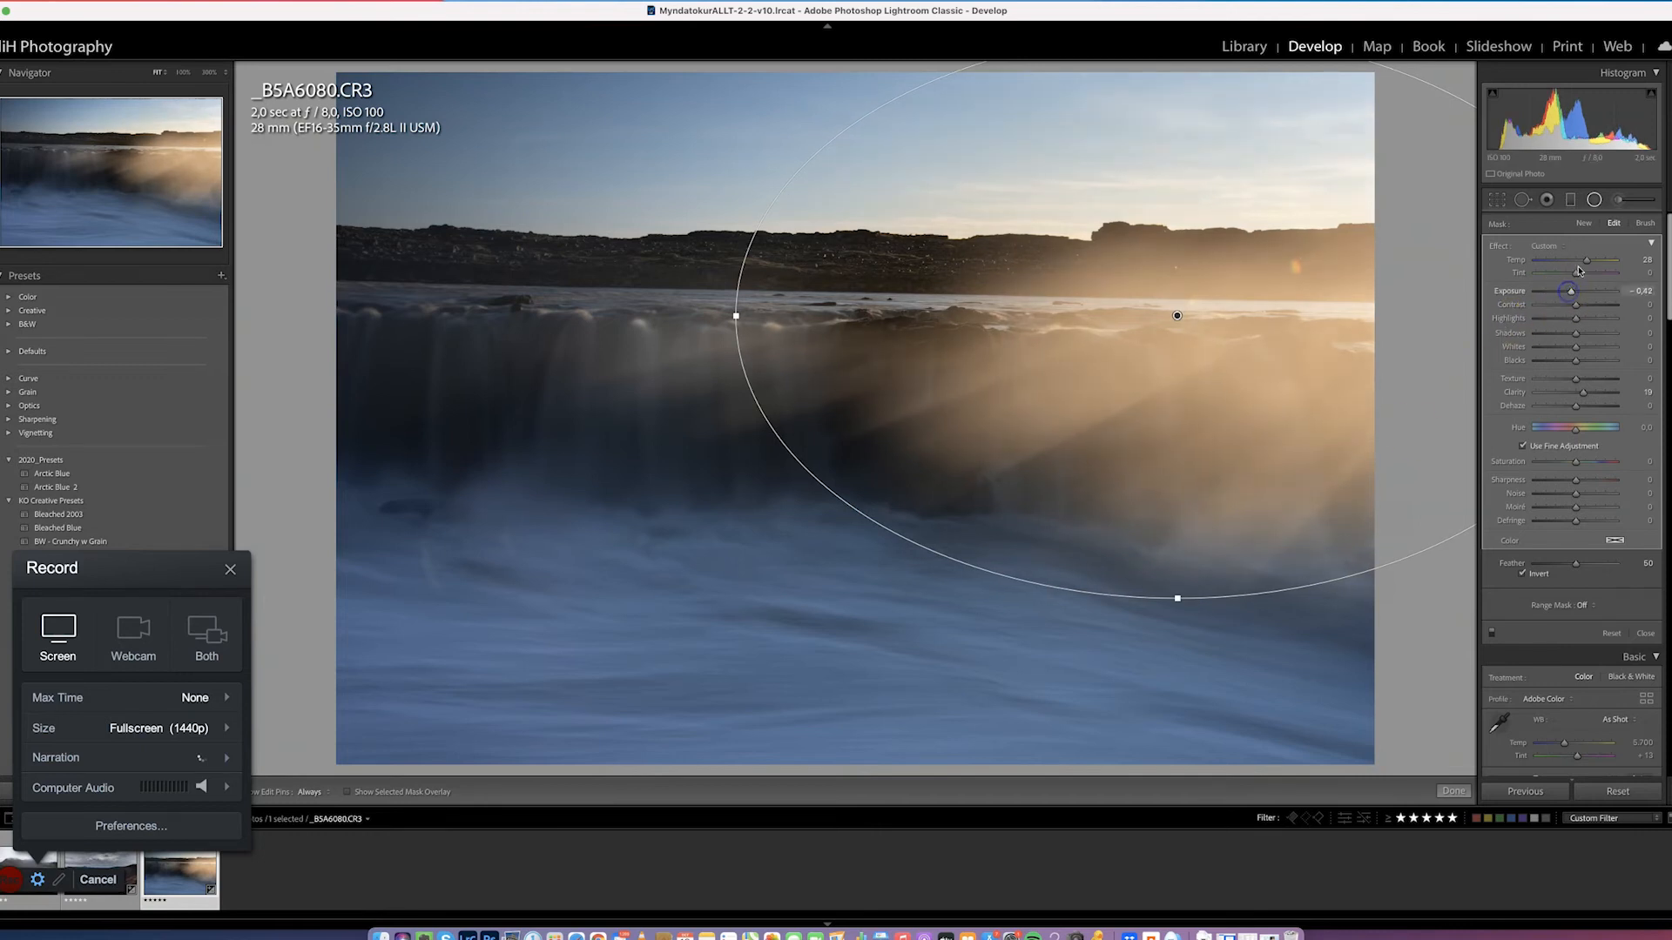
Warm the whole photo to a white balance temp of 6505 and cool the foreground graduated filter's temp further
click(1592, 202)
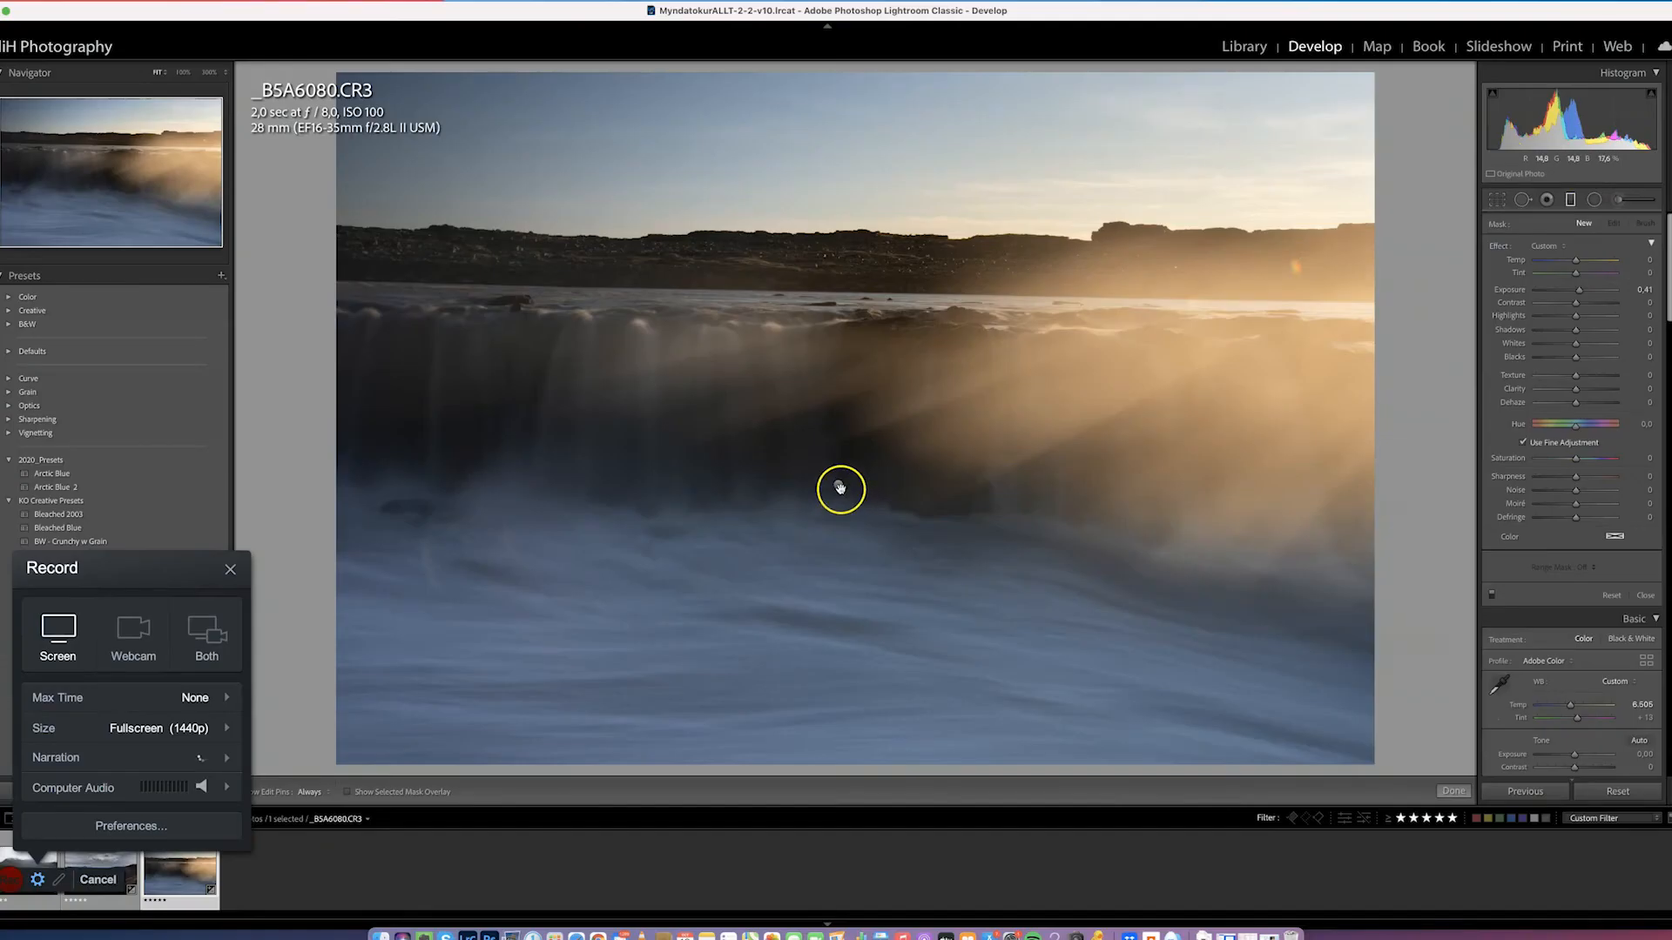
click(839, 485)
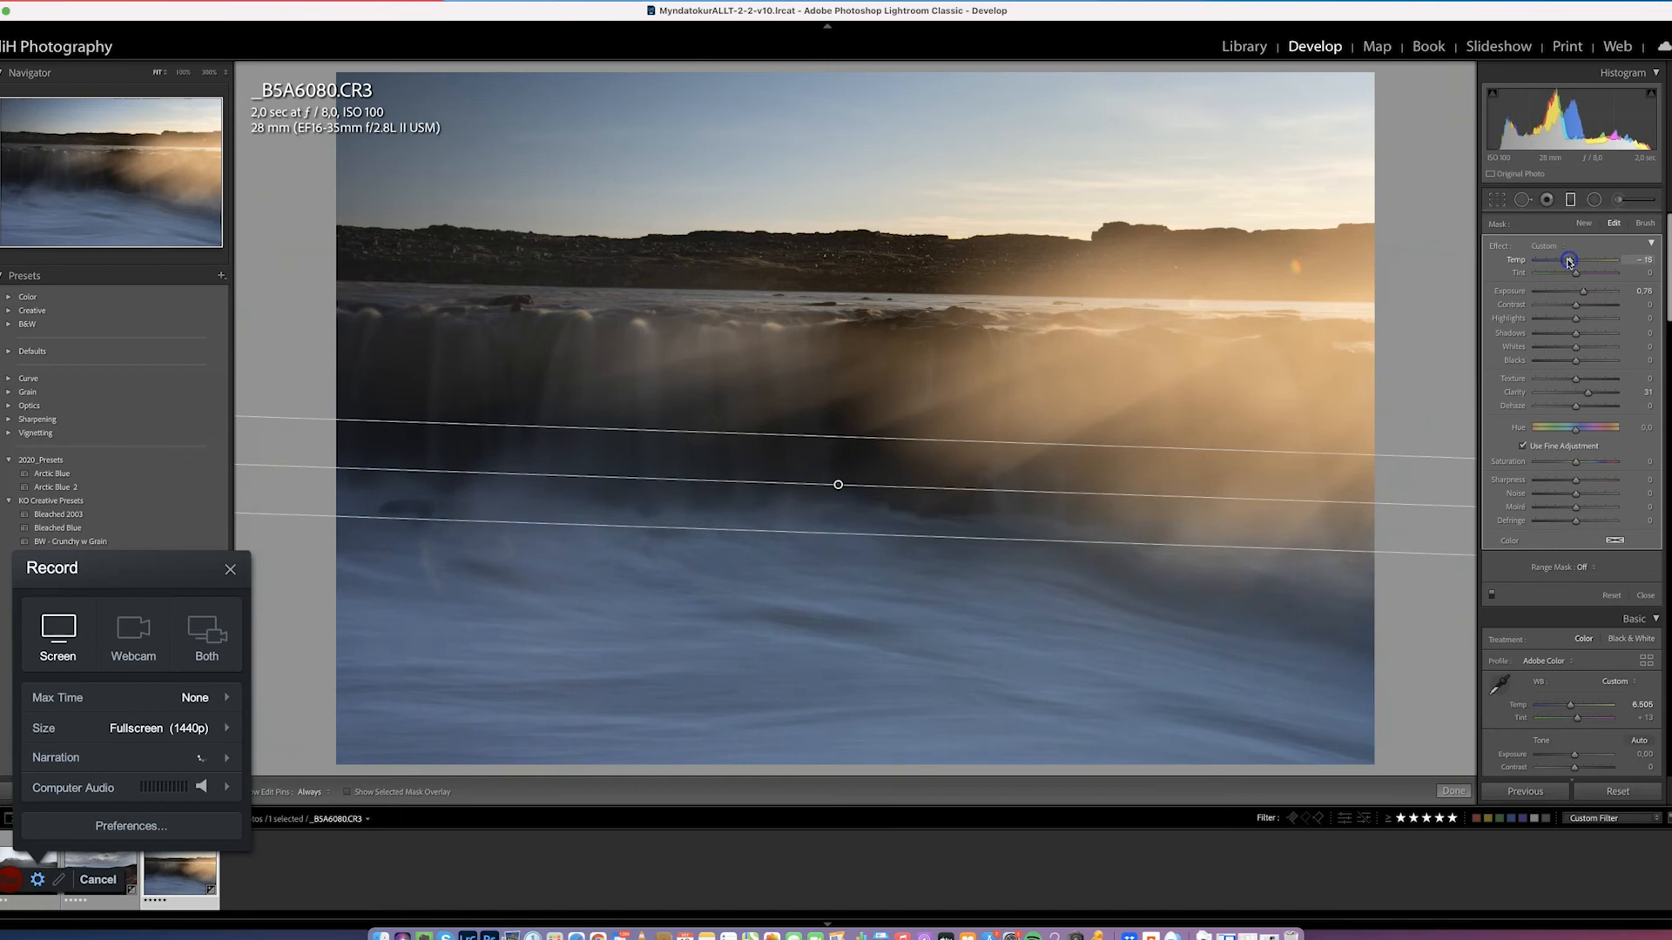
click(1594, 202)
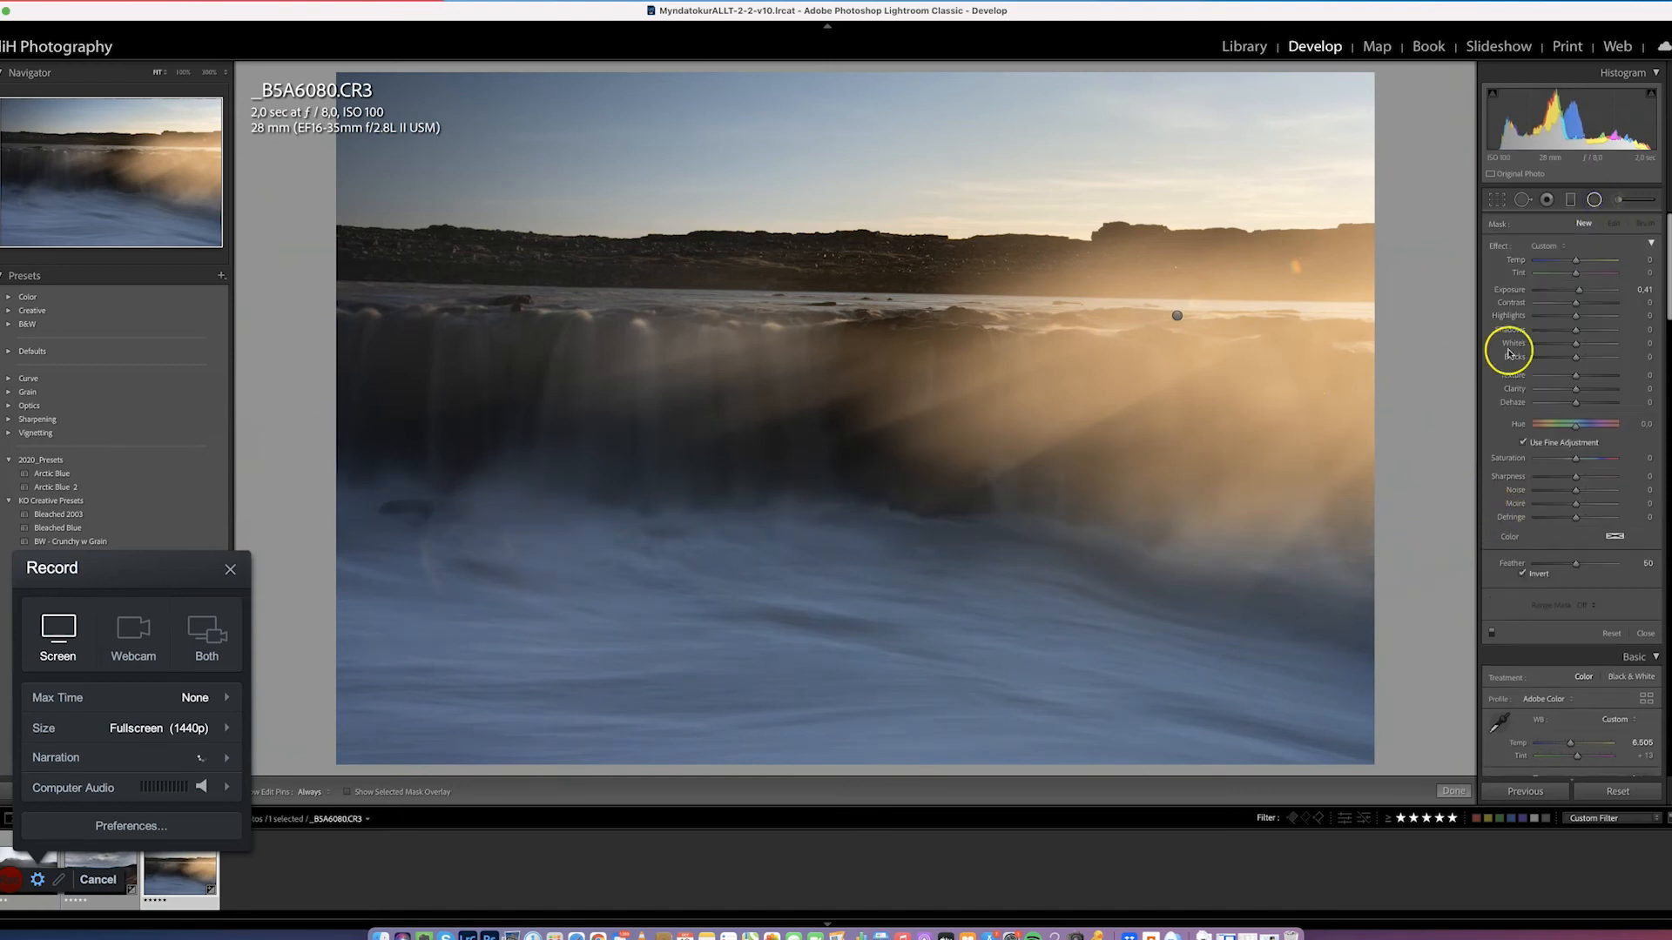
click(1595, 203)
Remove chromatic aberration and enable profile corrections for the waterfall photo
scroll(1497, 318, down, 10)
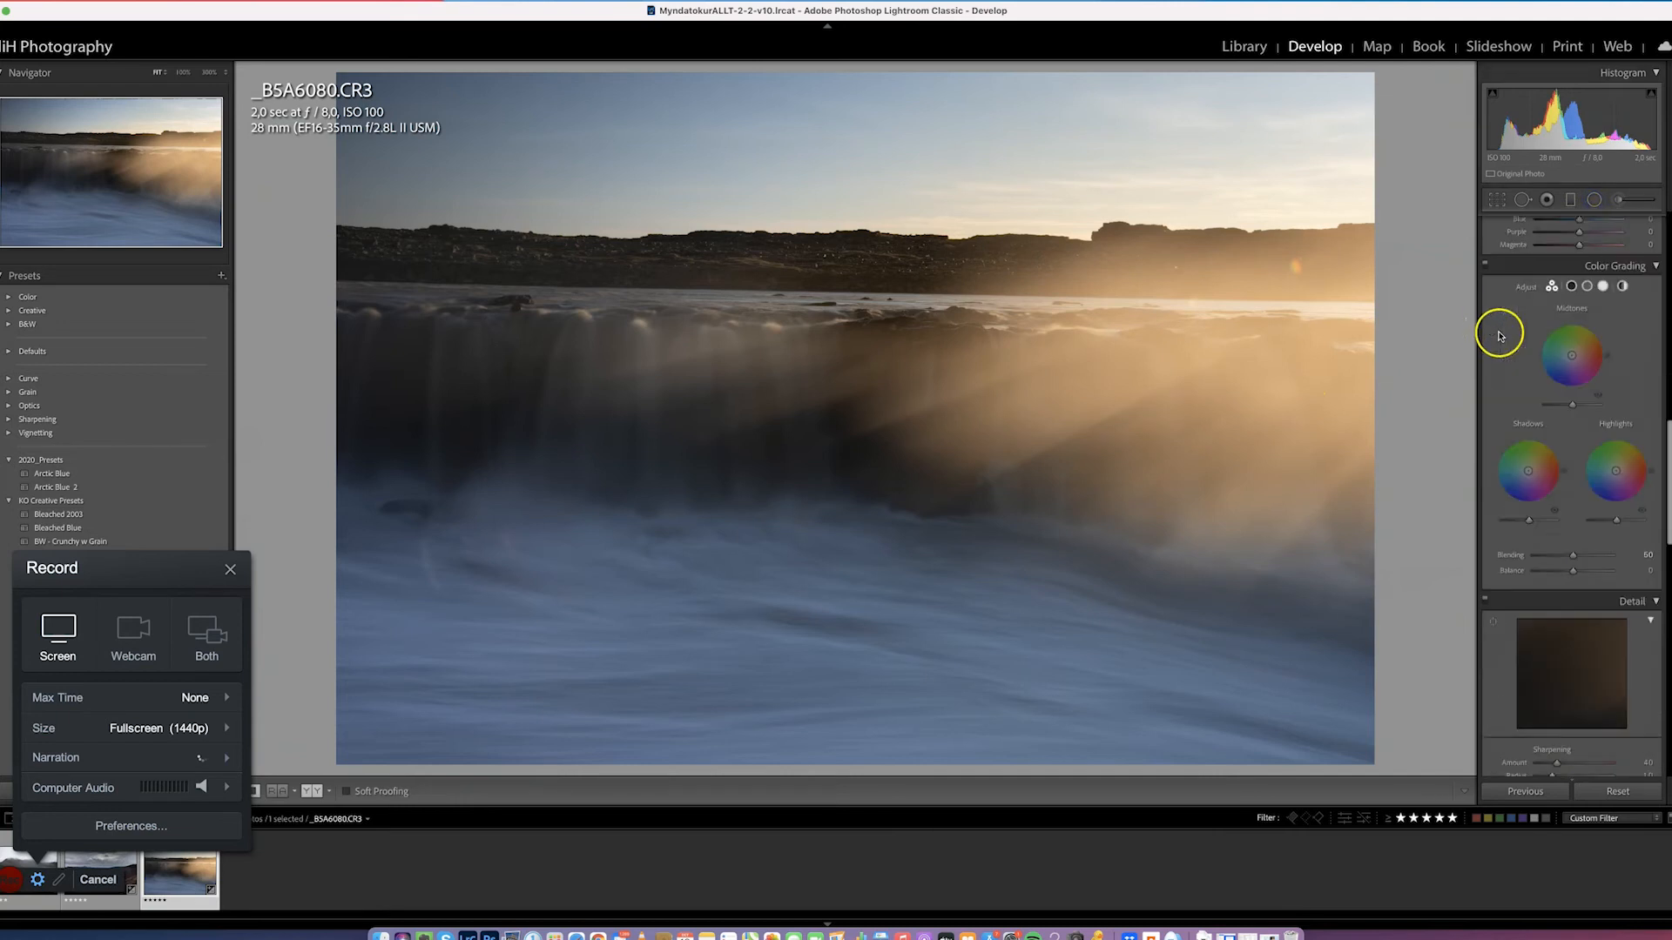
scroll(1522, 554, up, 8)
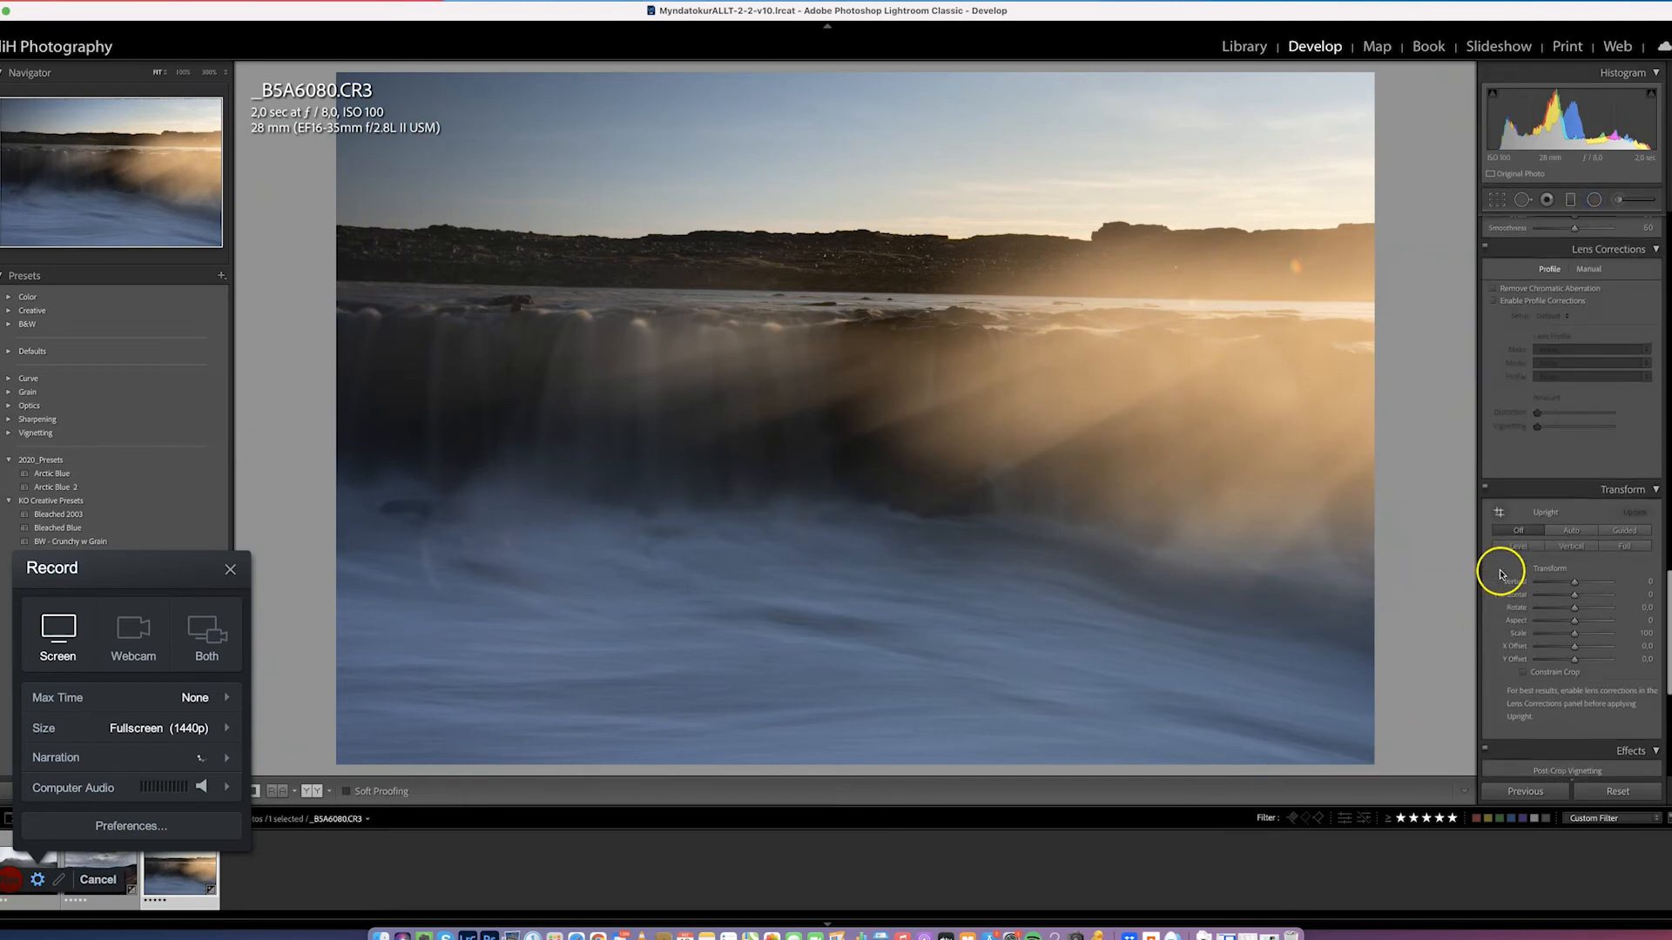
scroll(1511, 566, up, 2)
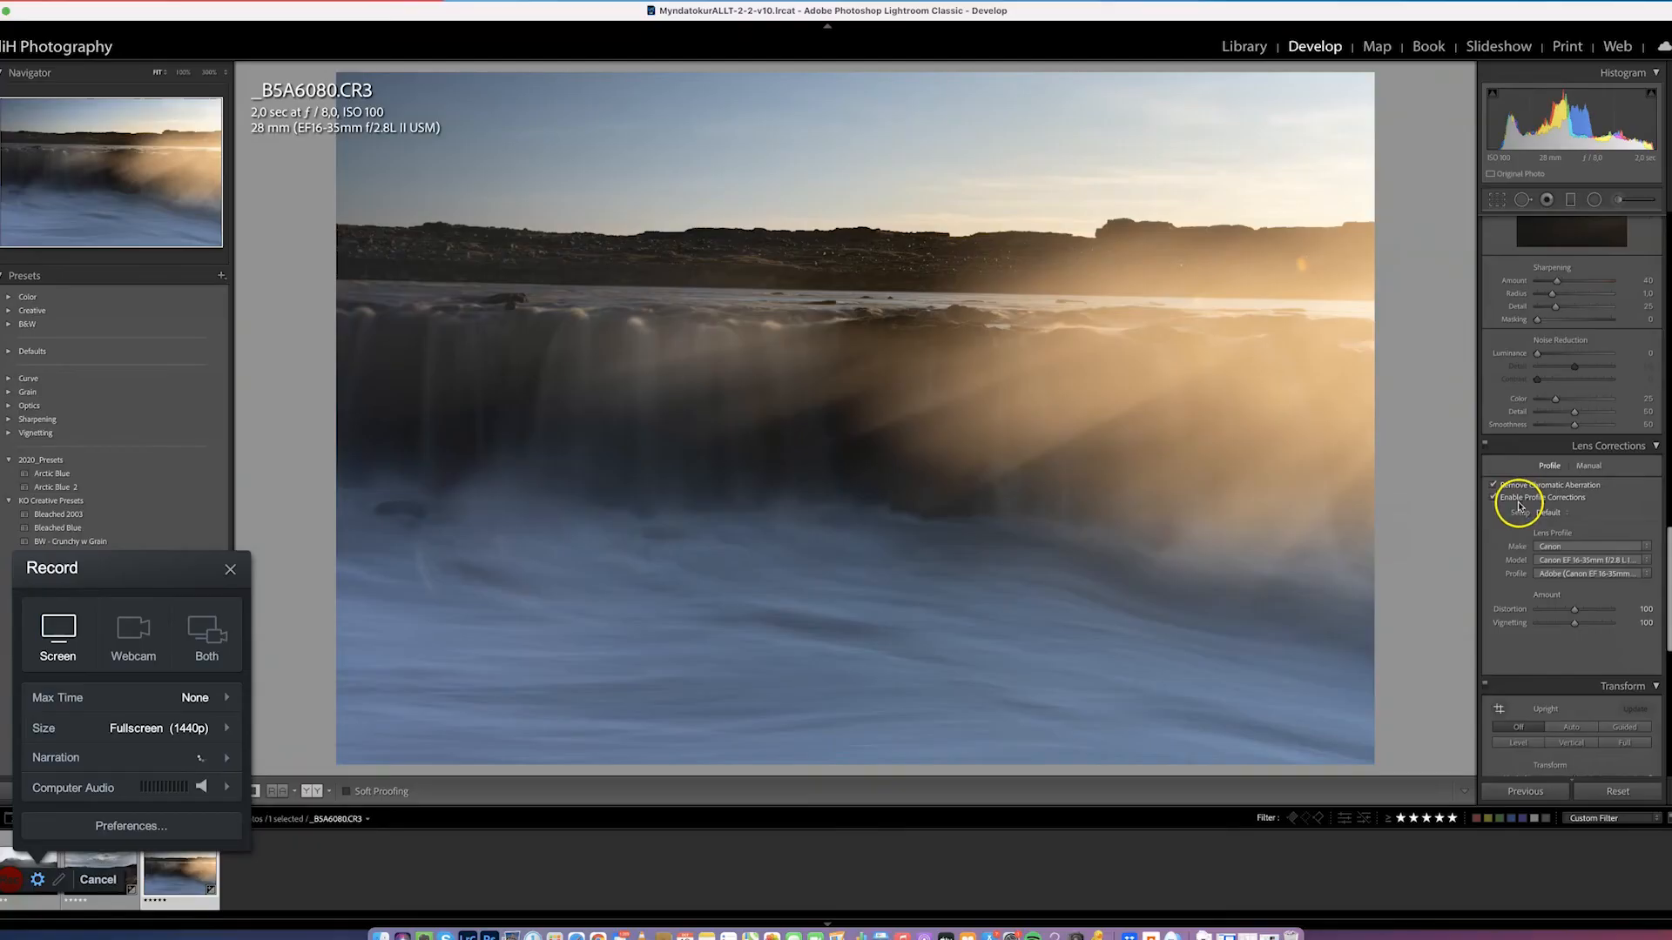
Shape the point Tone Curve with points at 78/70 and 172/189, lift the black point to output 23, and inspect the foreground water
scroll(1516, 501, down, 5)
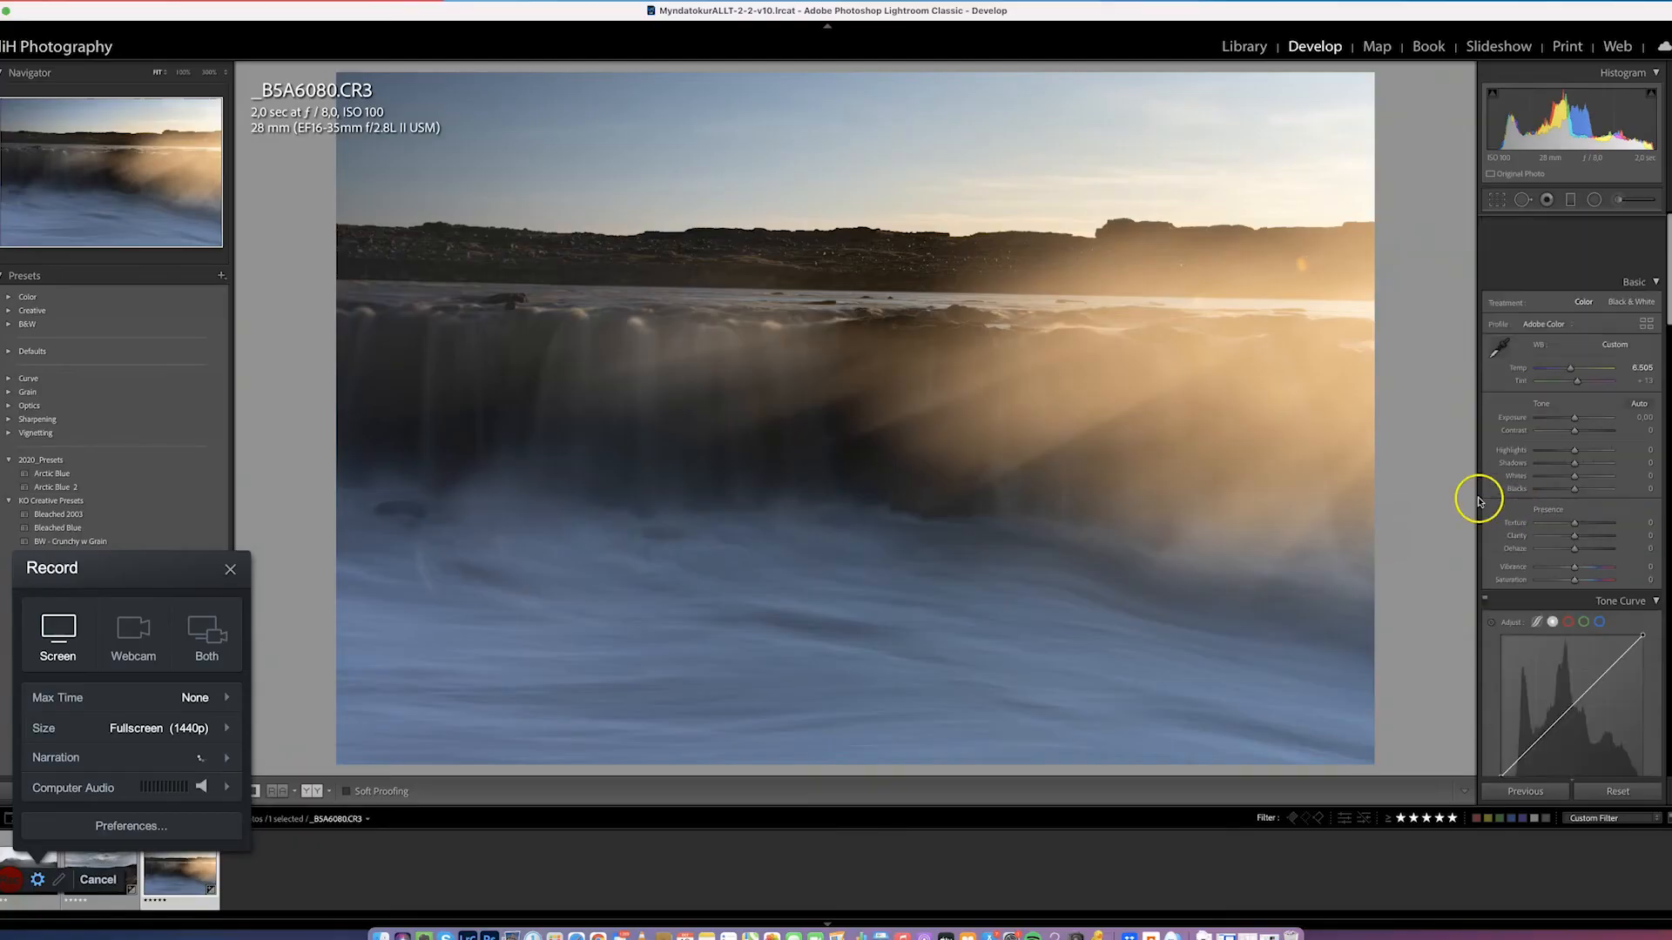
drag(1546, 677, 1544, 679)
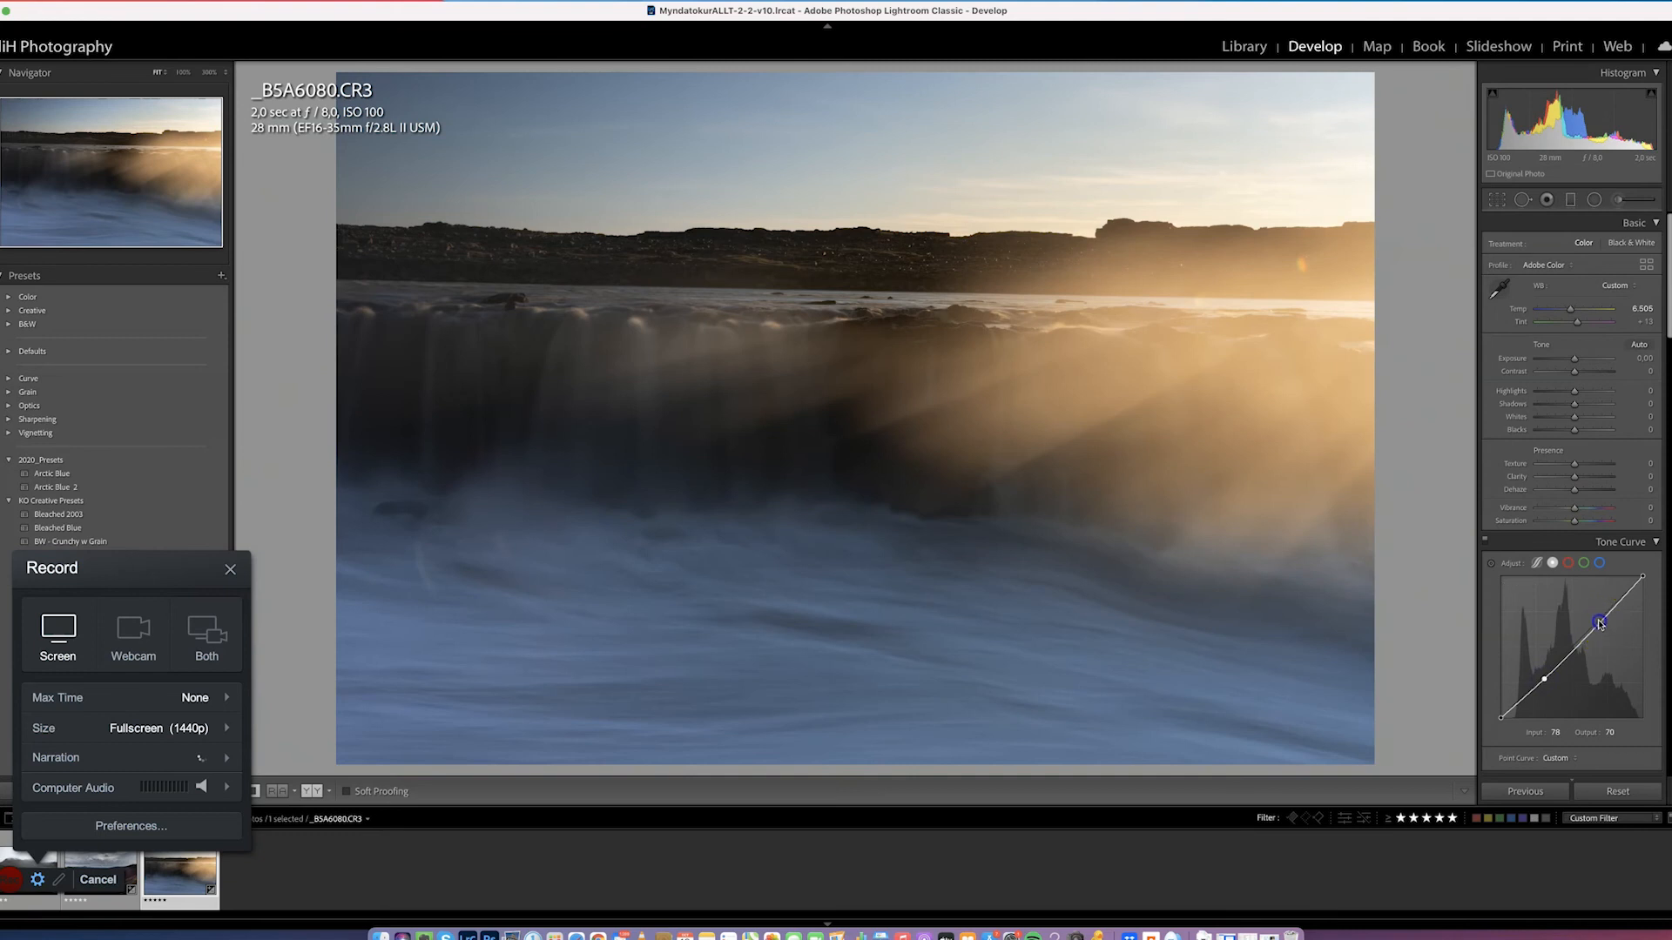
drag(1598, 619, 1597, 614)
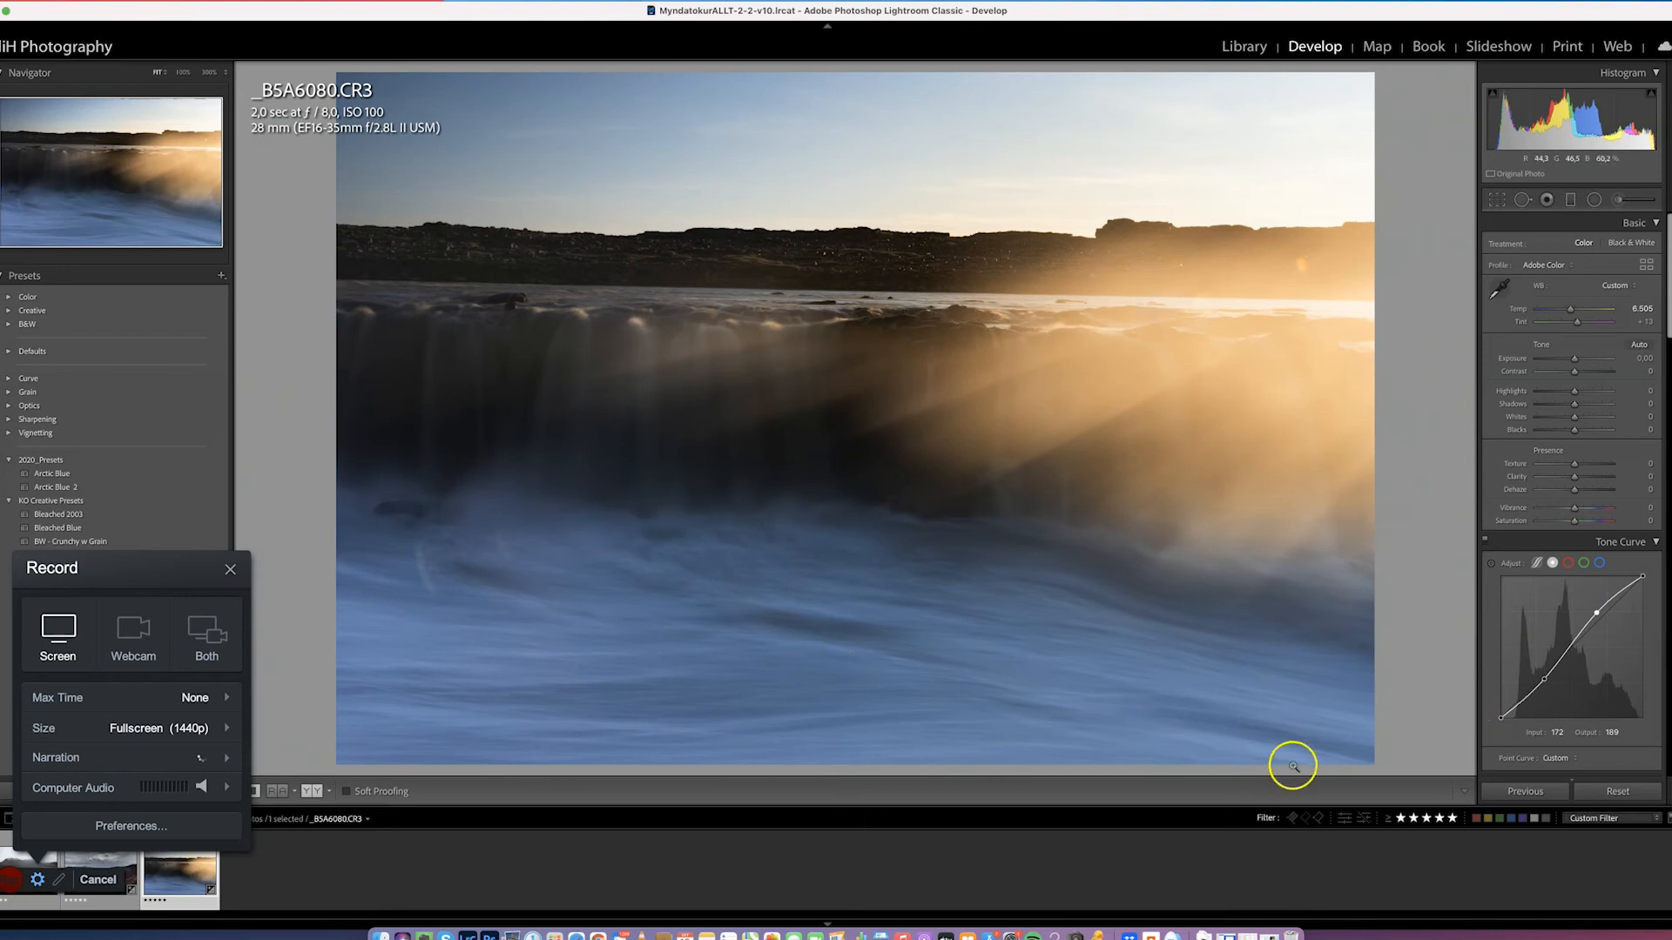
drag(1499, 717, 1496, 709)
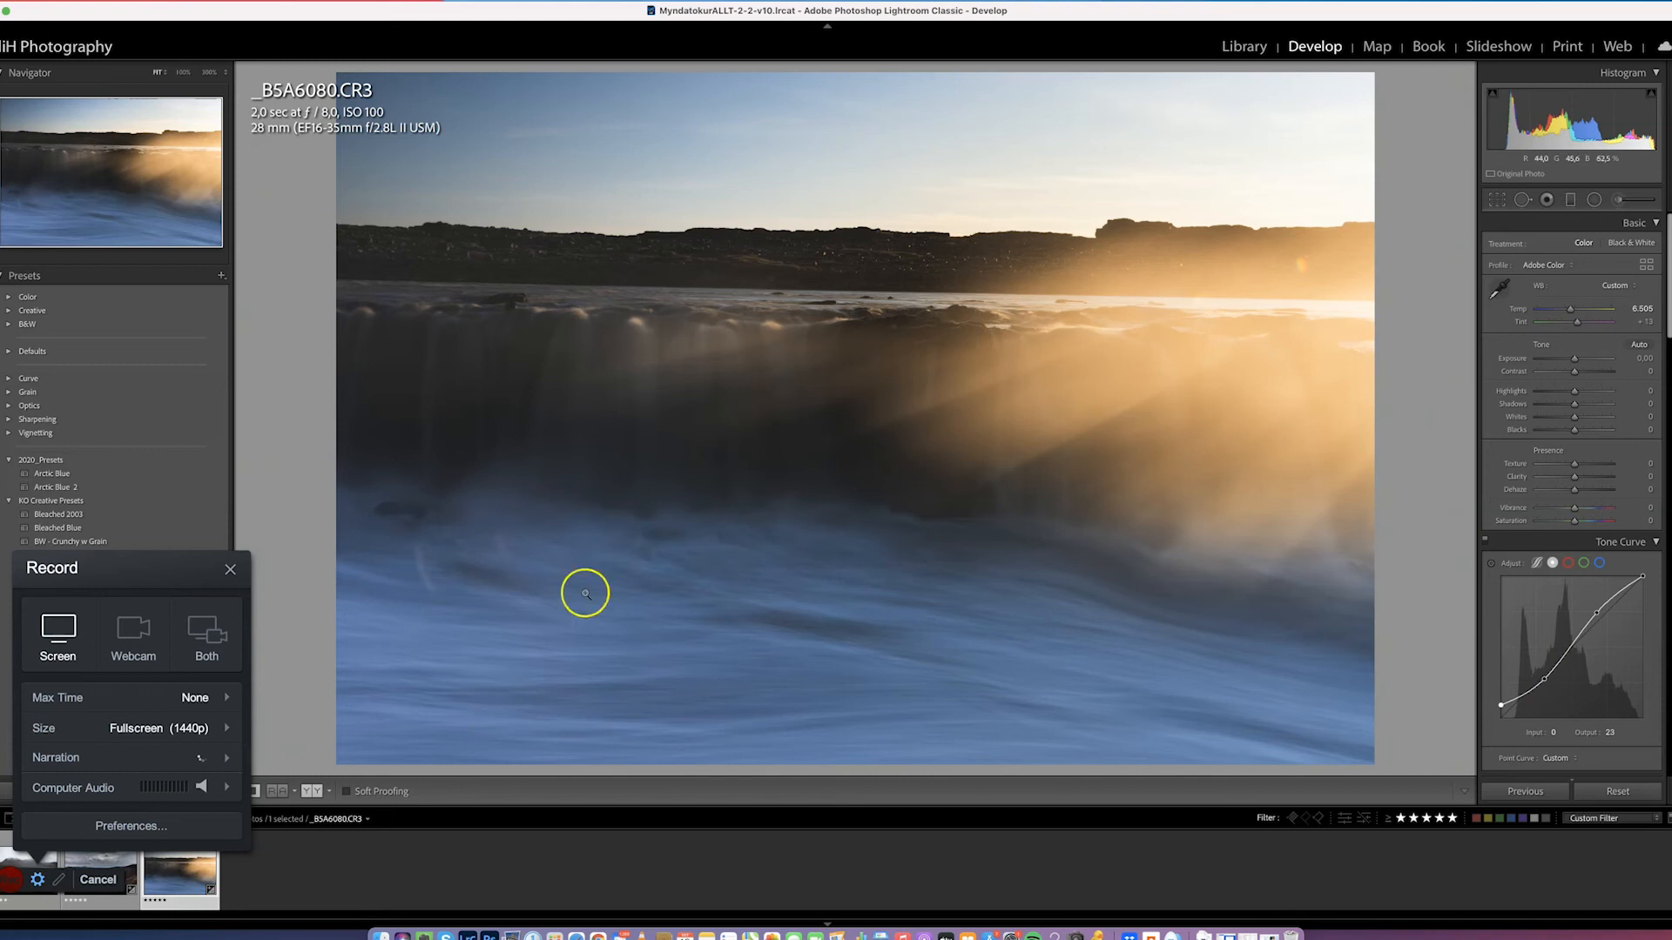
click(392, 511)
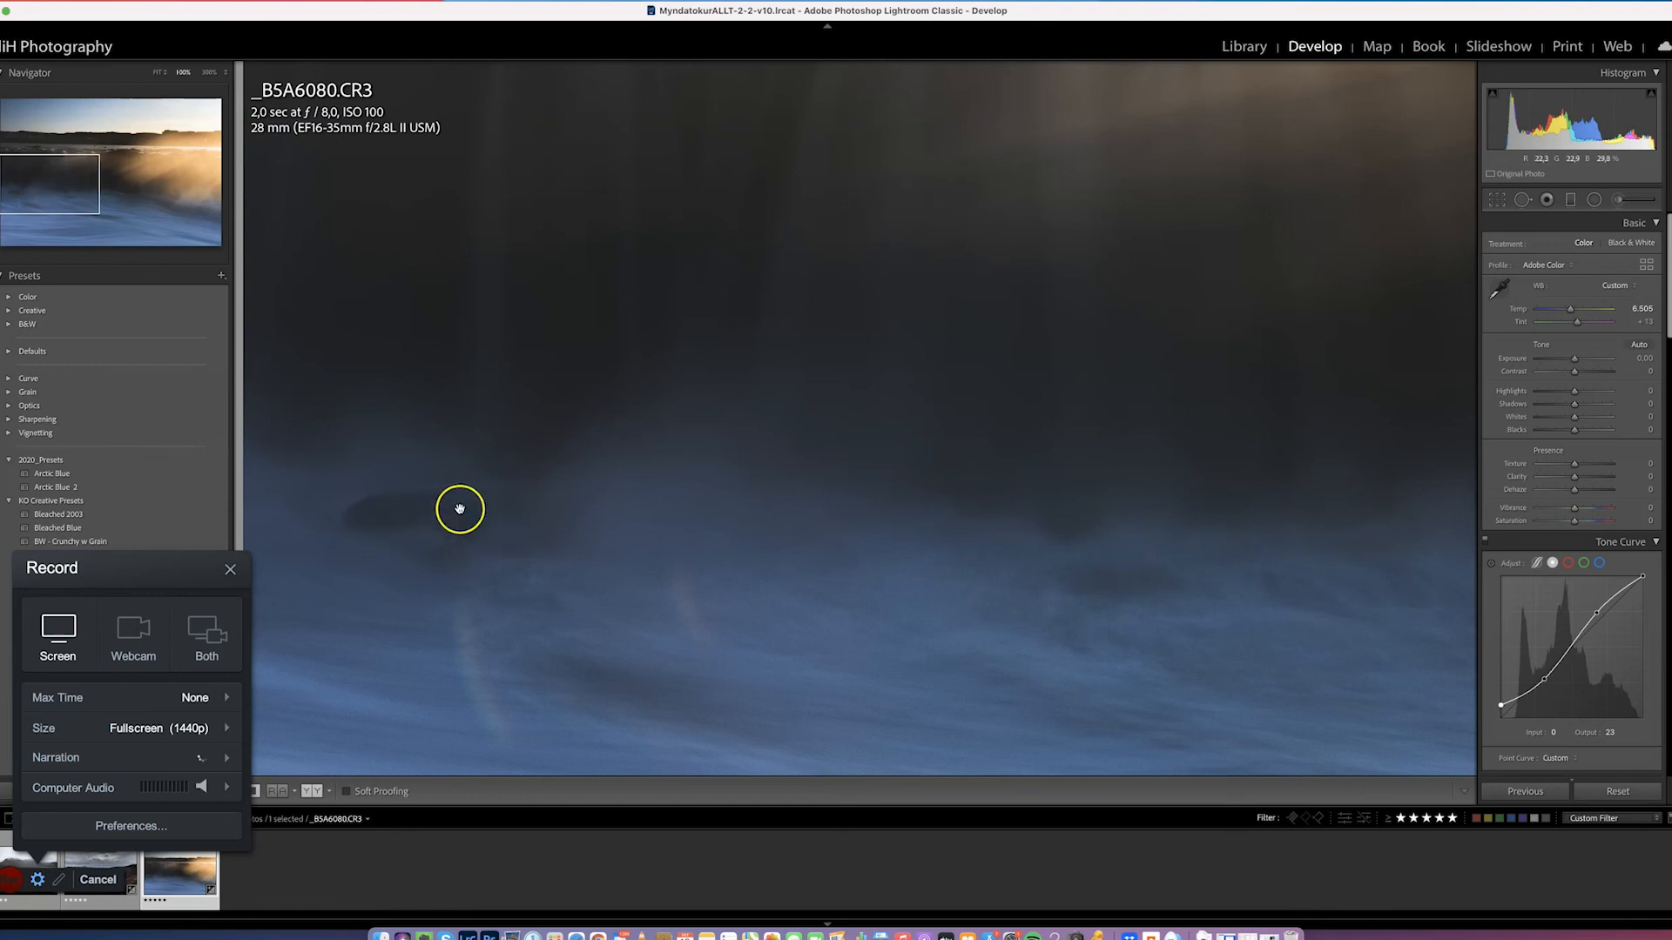
click(410, 523)
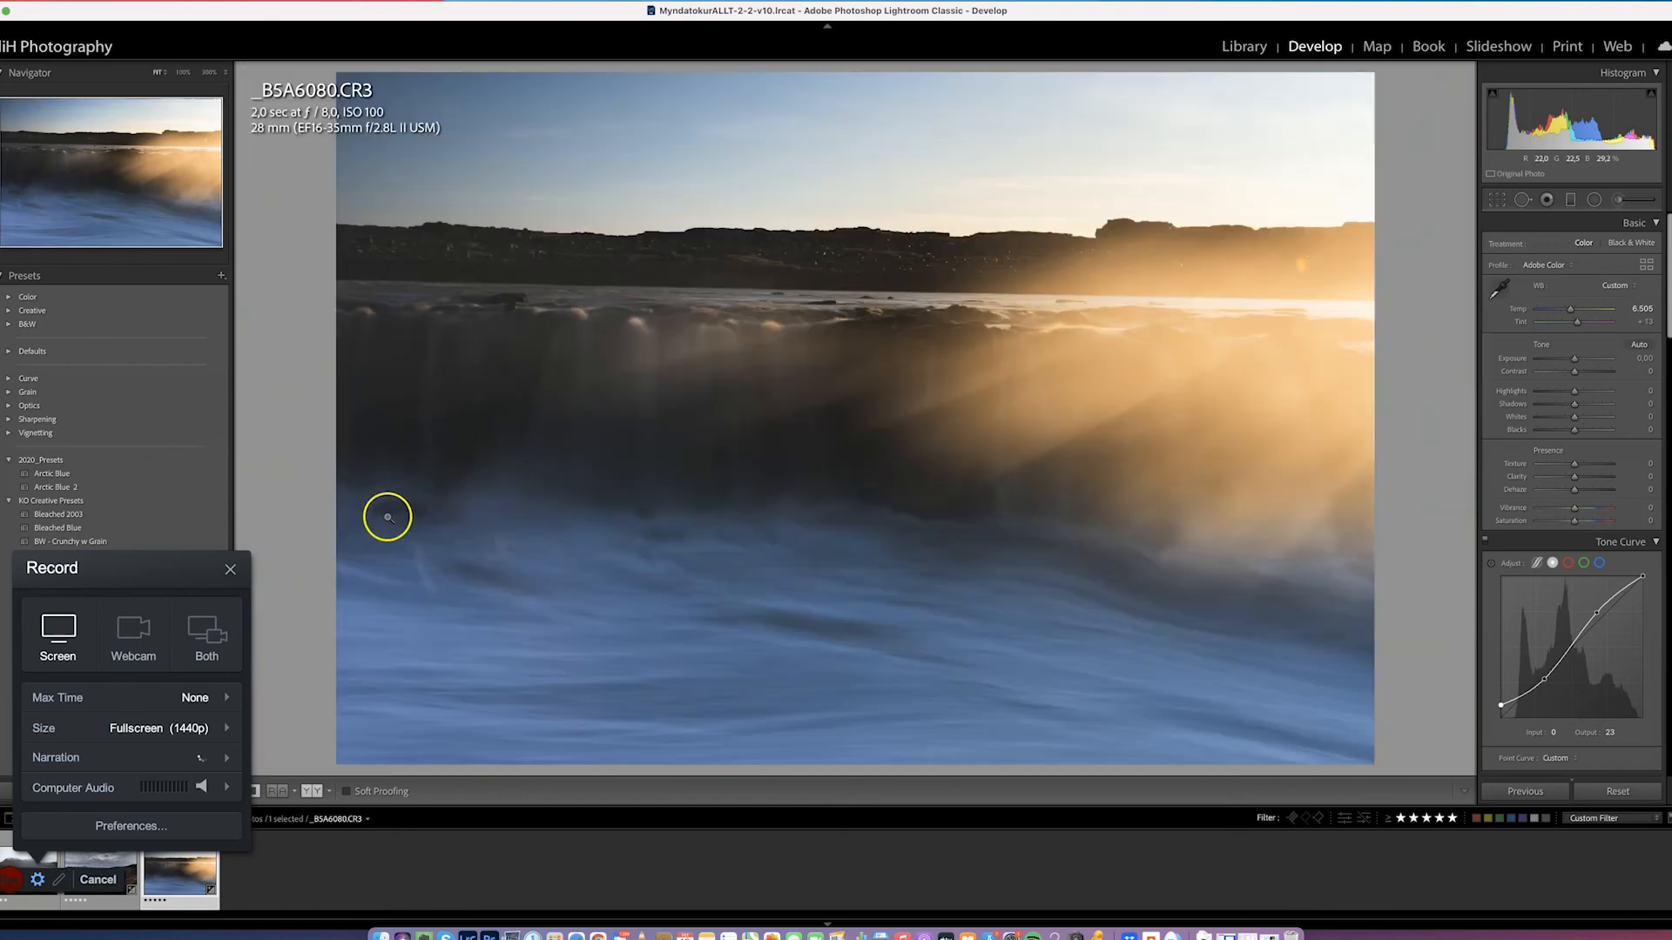